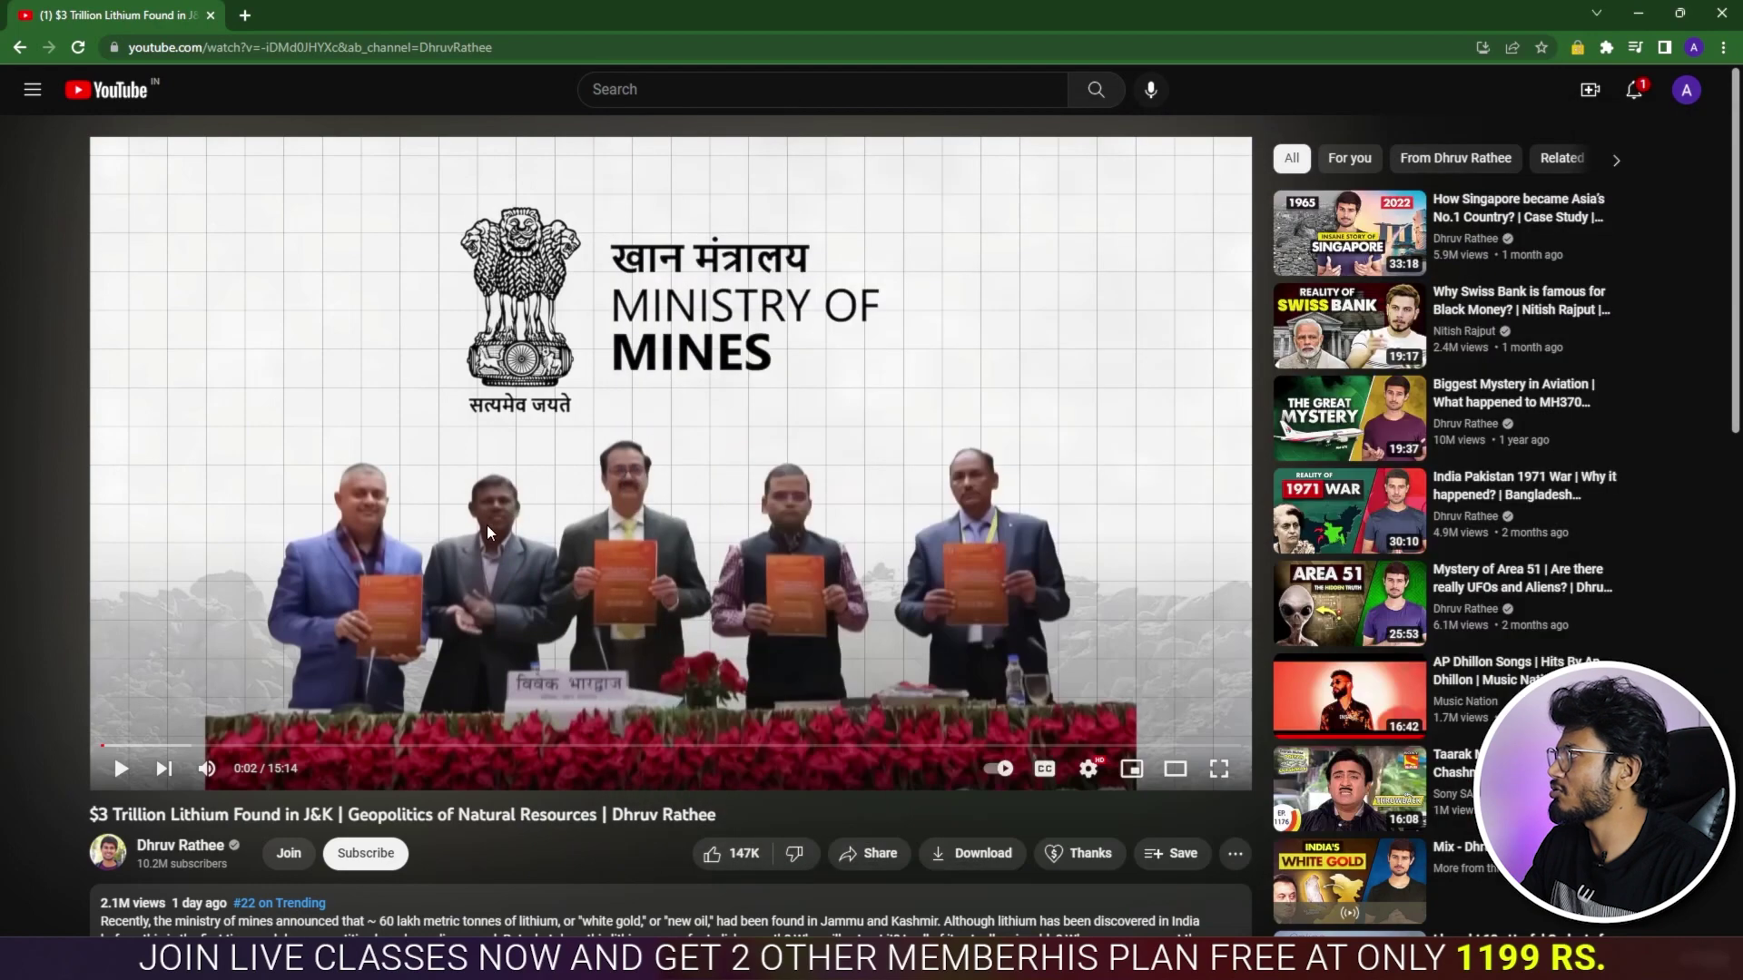
Step: Play the opening seconds of the lithium video, pausing to examine the shot of people watching the Ministry of Mines picture on a TV
click(752, 558)
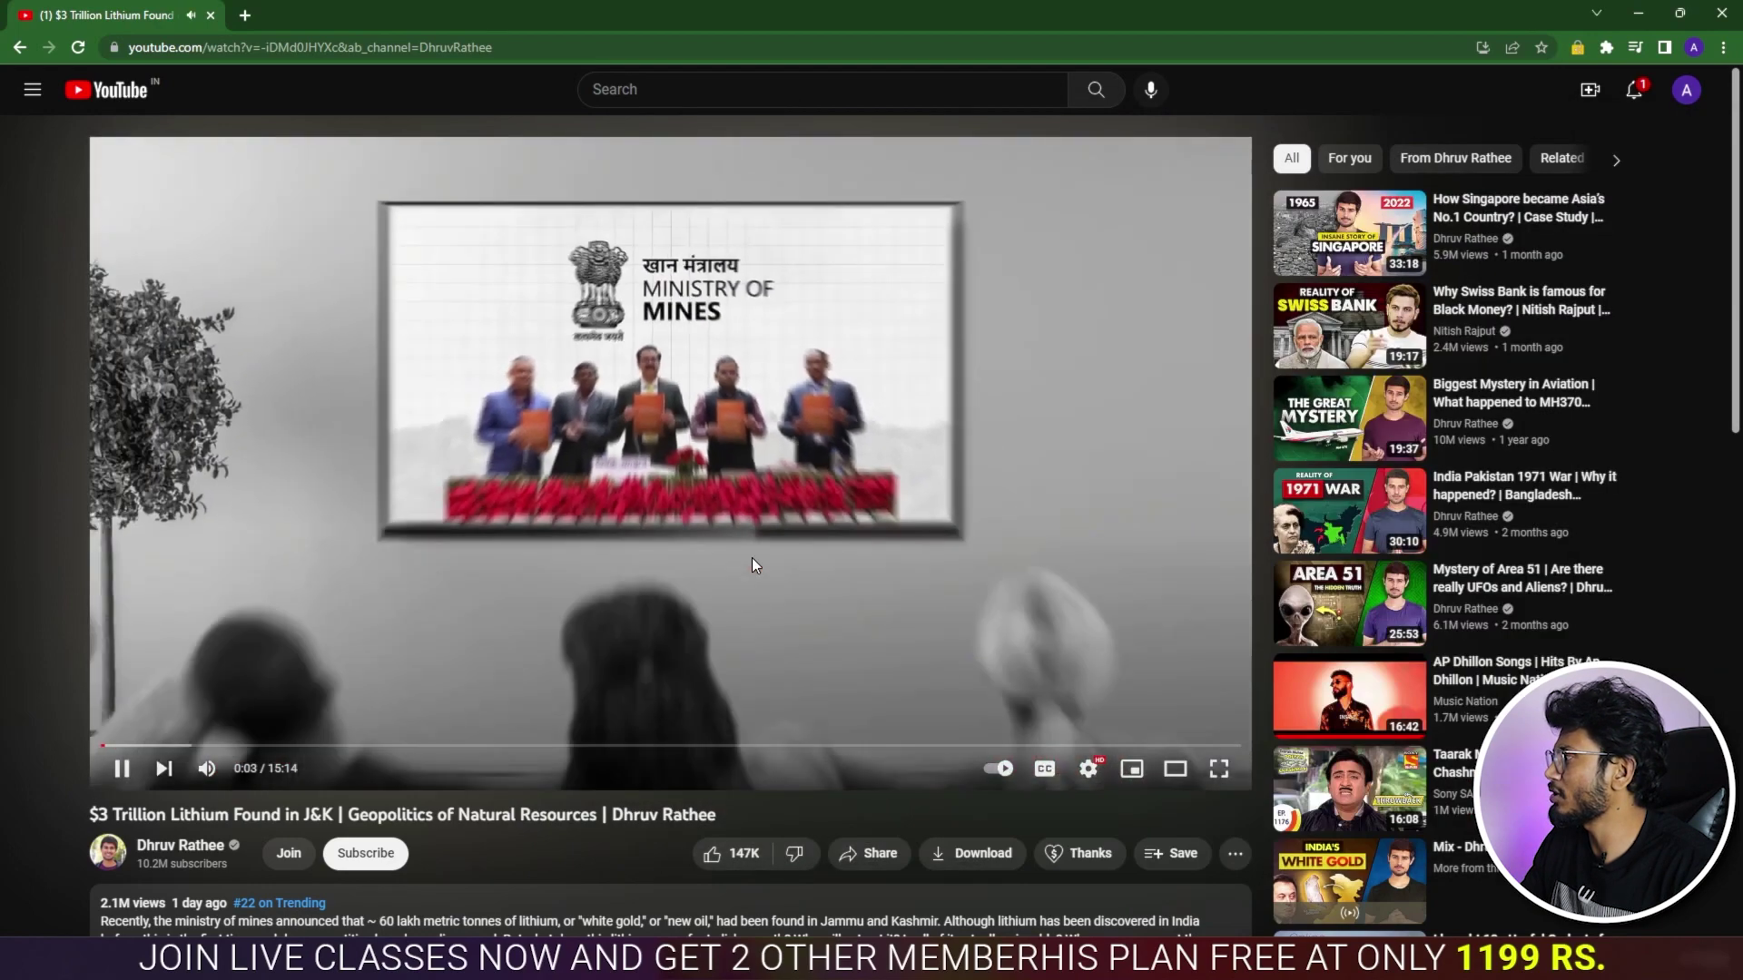
click(752, 557)
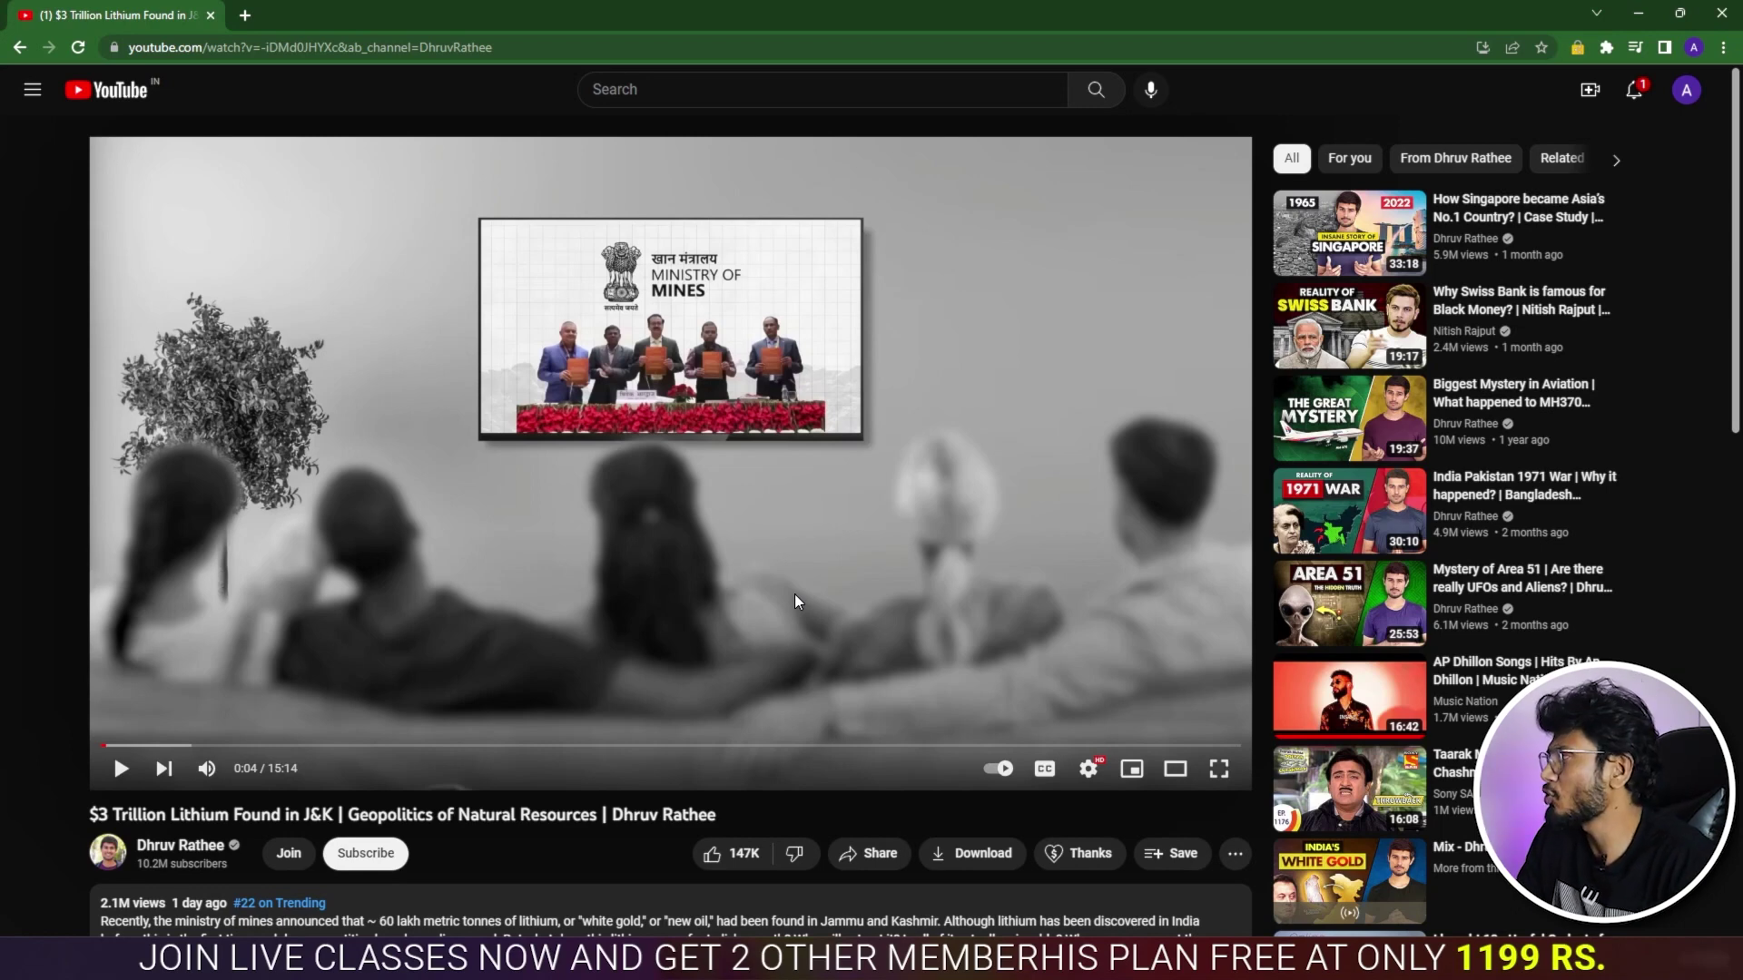
click(730, 477)
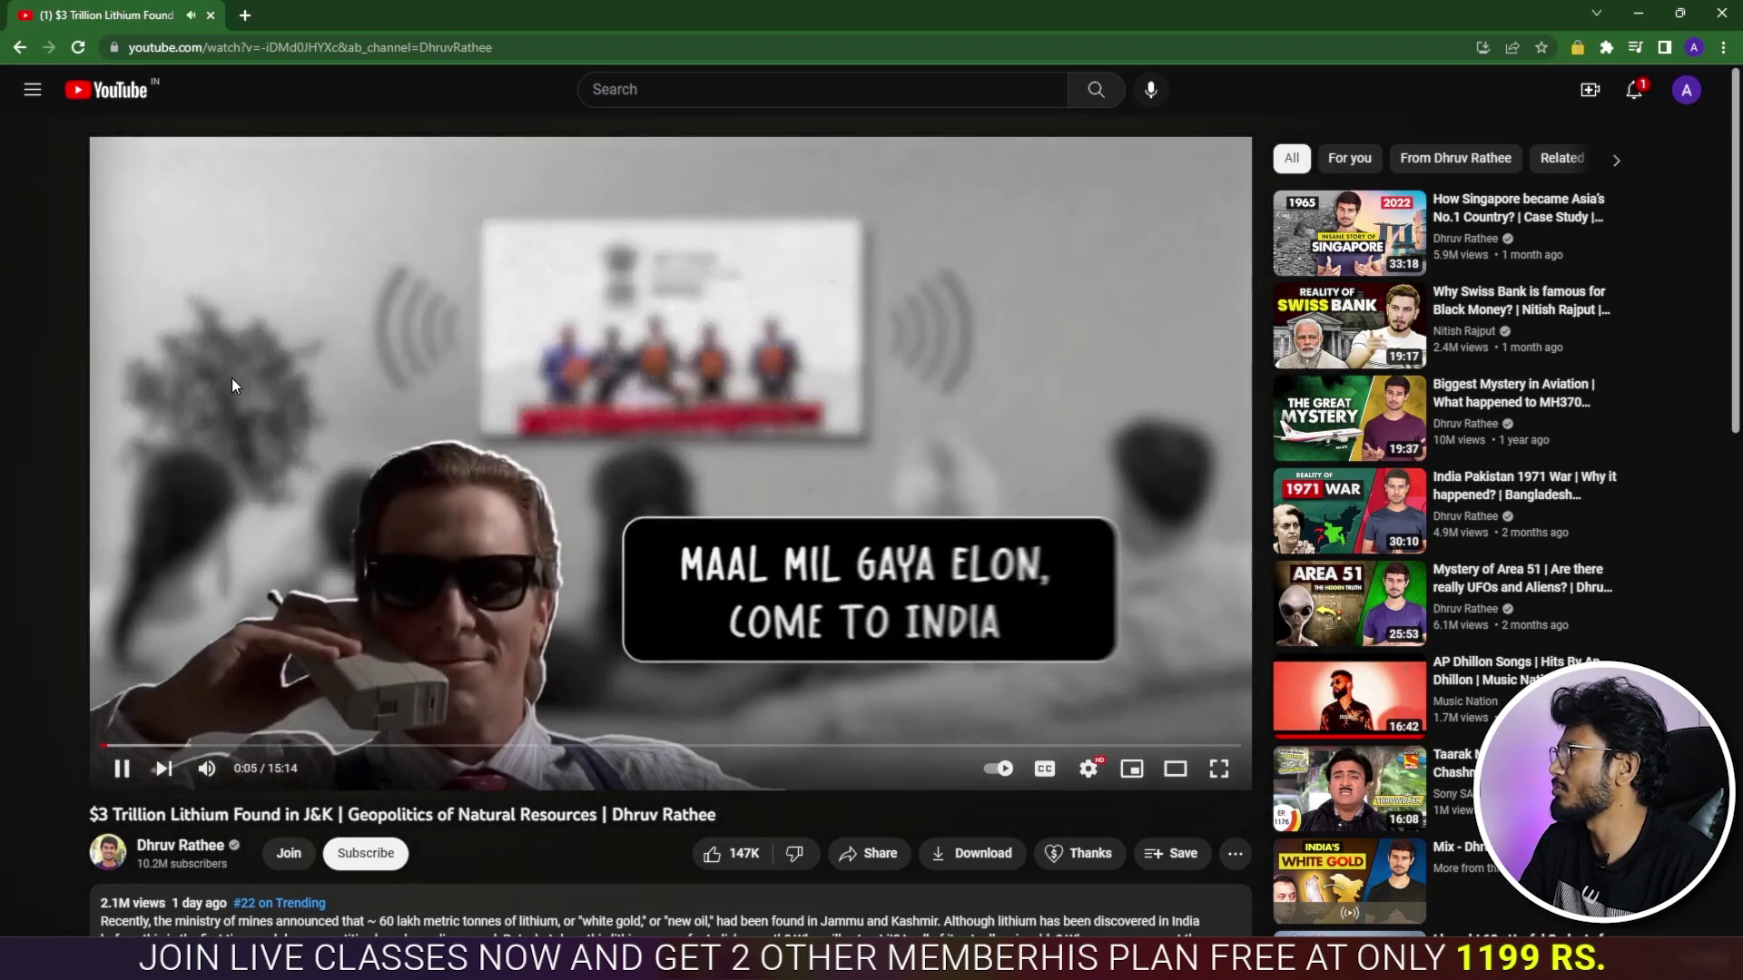
click(445, 427)
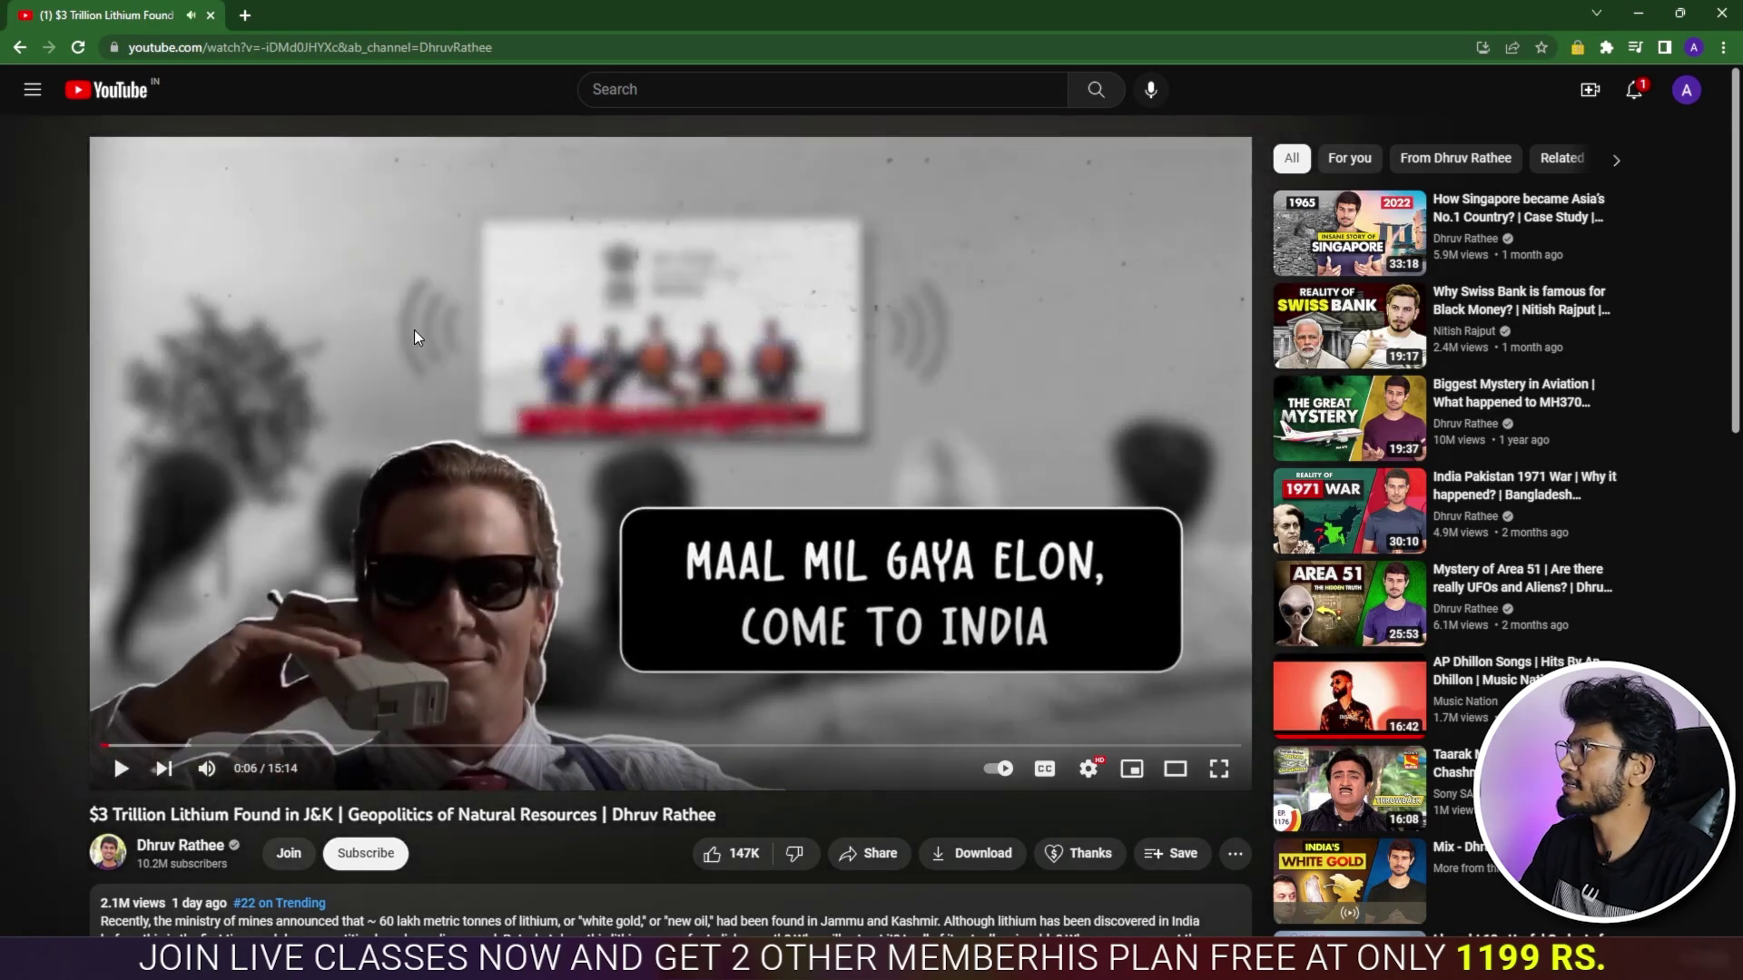
Step: Search Google Images for "watching tv images" in a new browser tab and choose the family-on-couch photo with a green TV screen
click(248, 18)
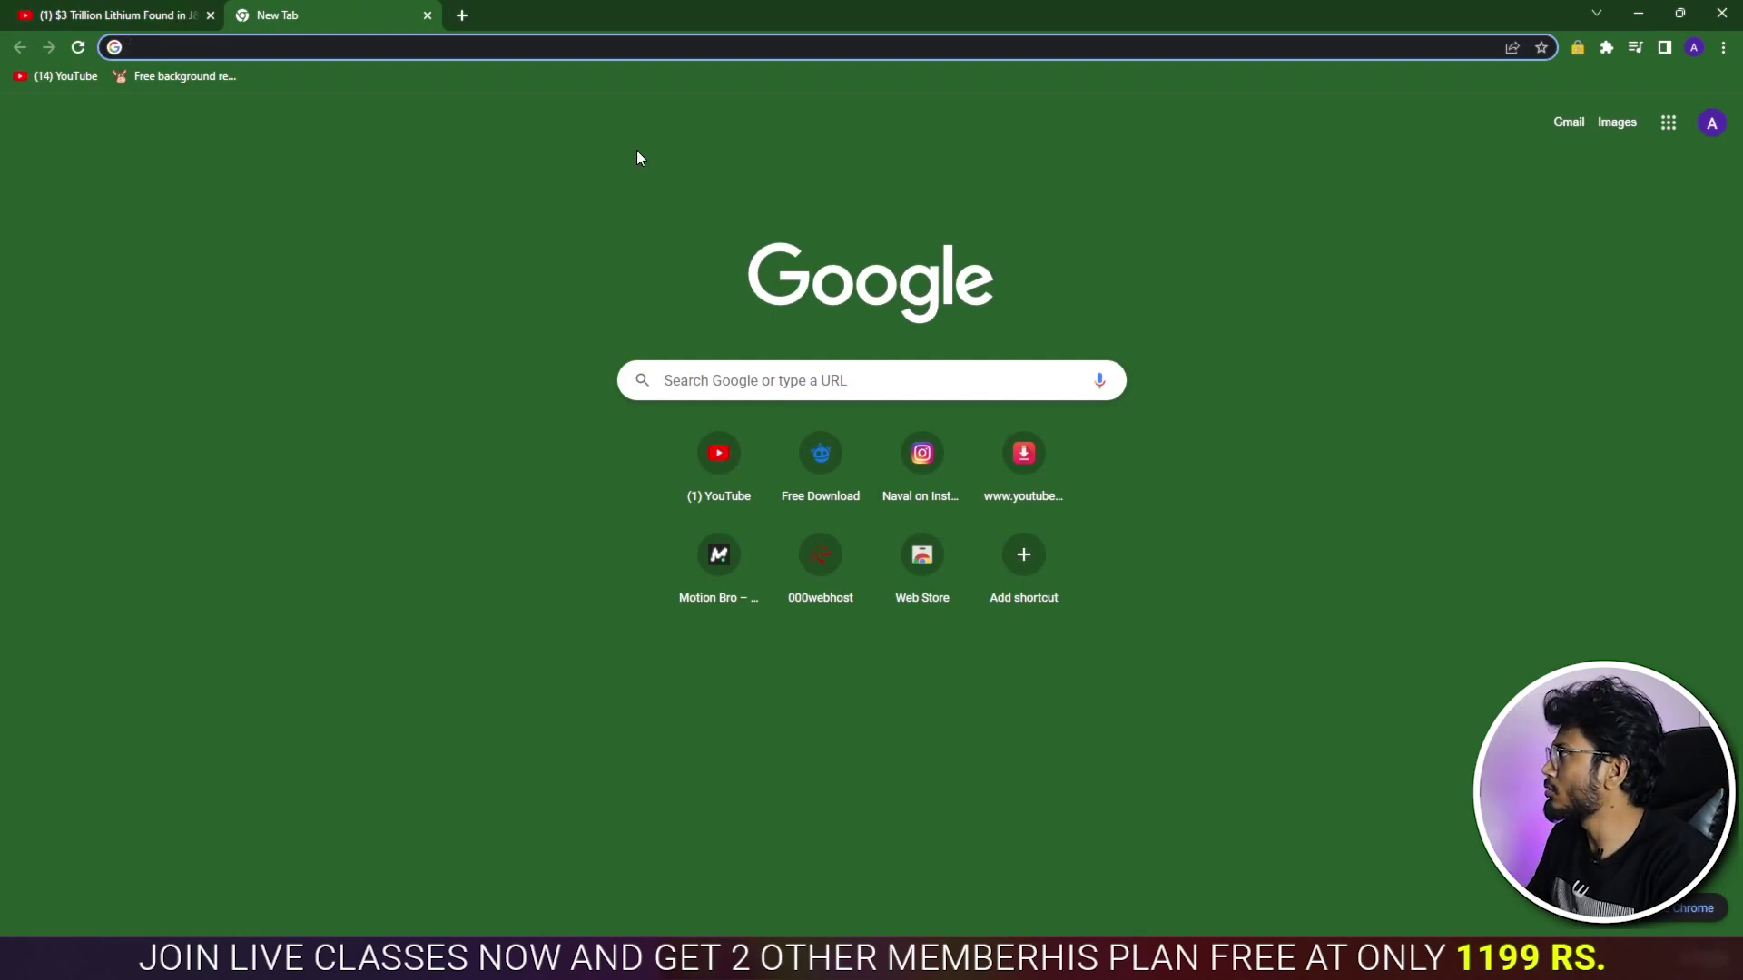
text(wa)
key(Return)
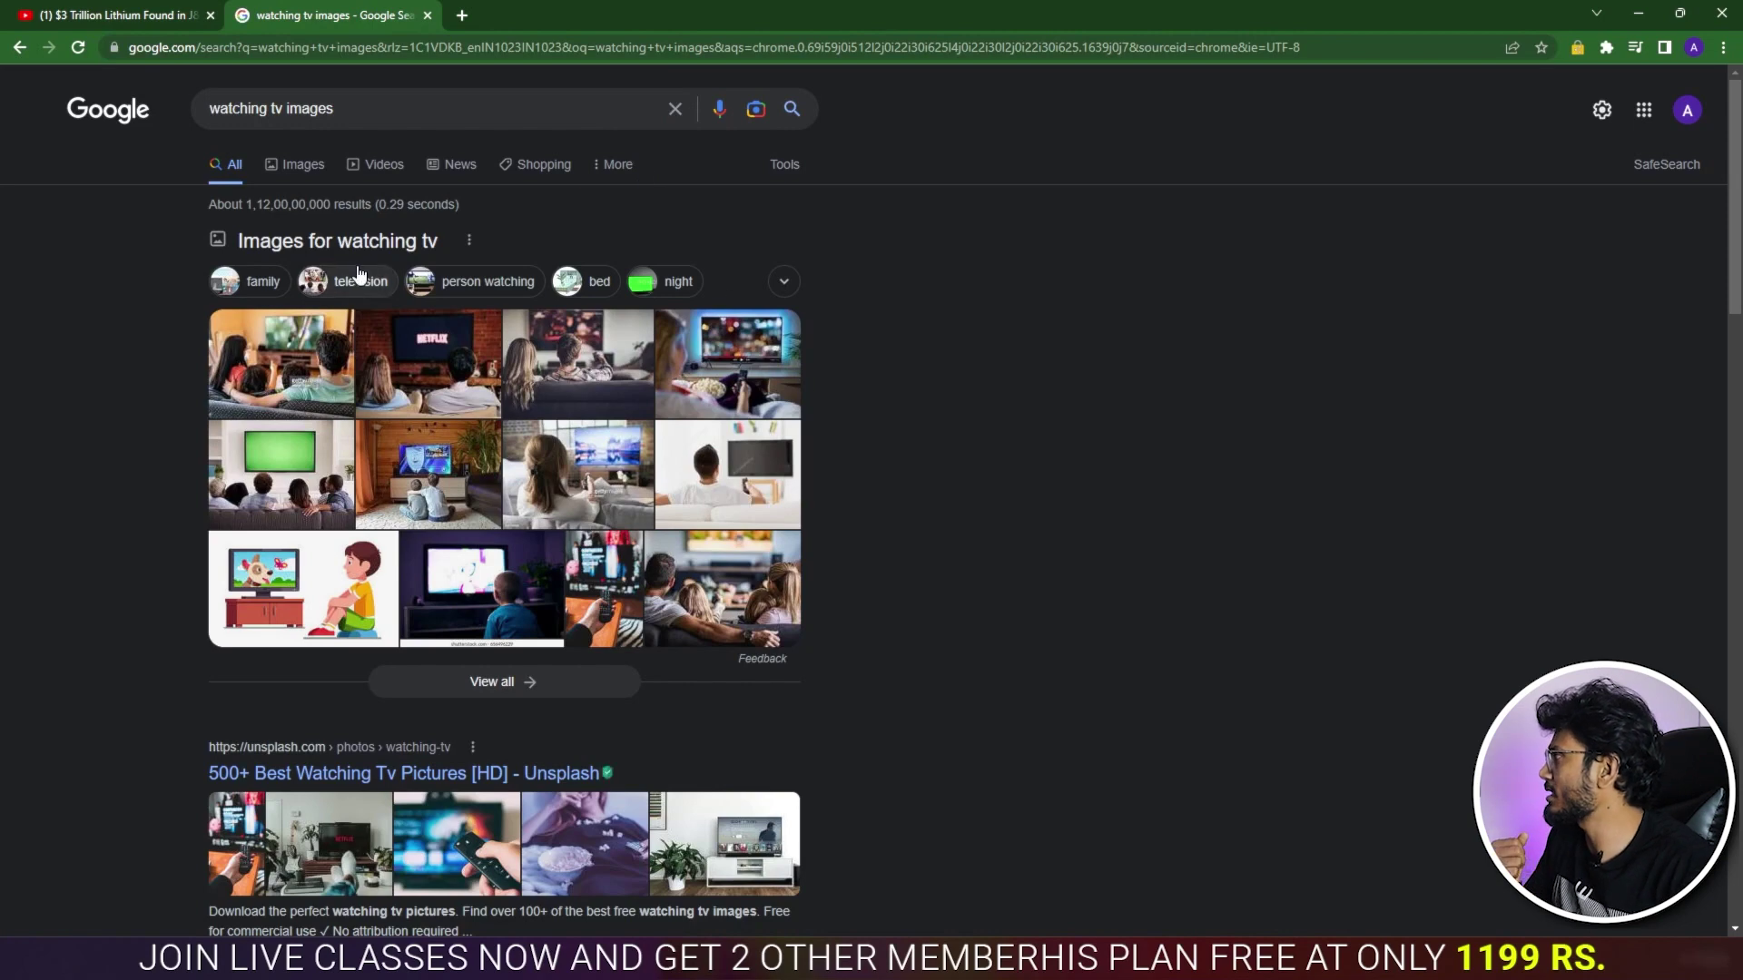
click(290, 180)
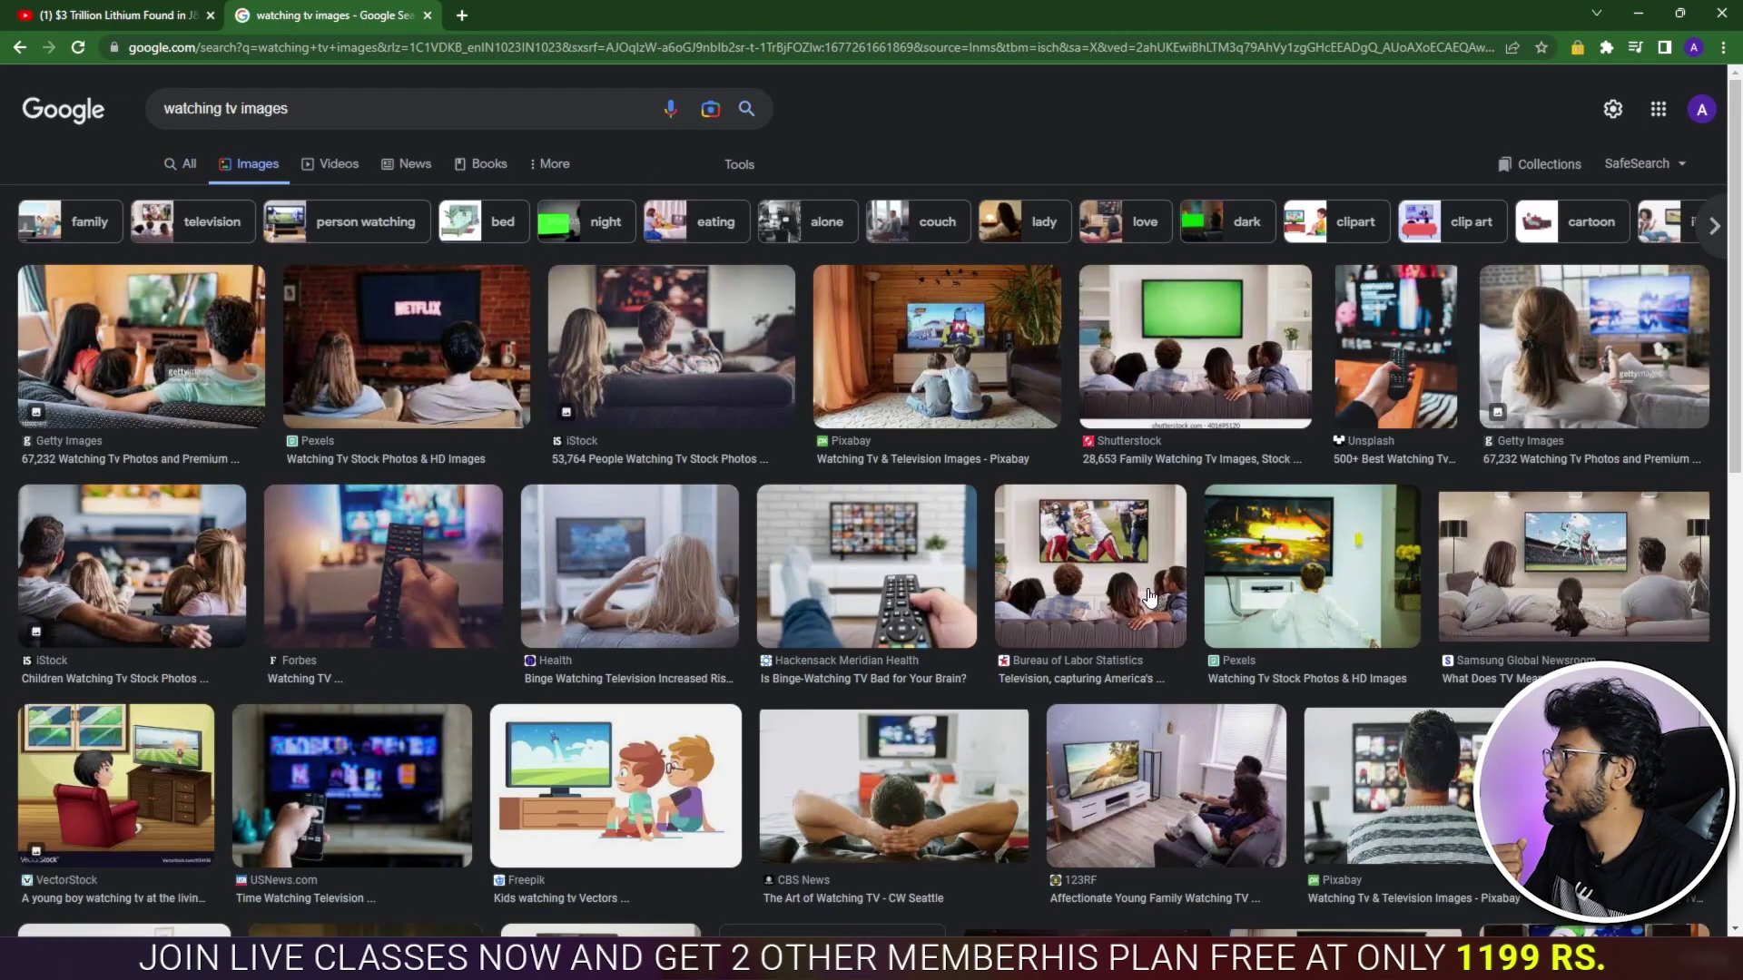
click(1205, 333)
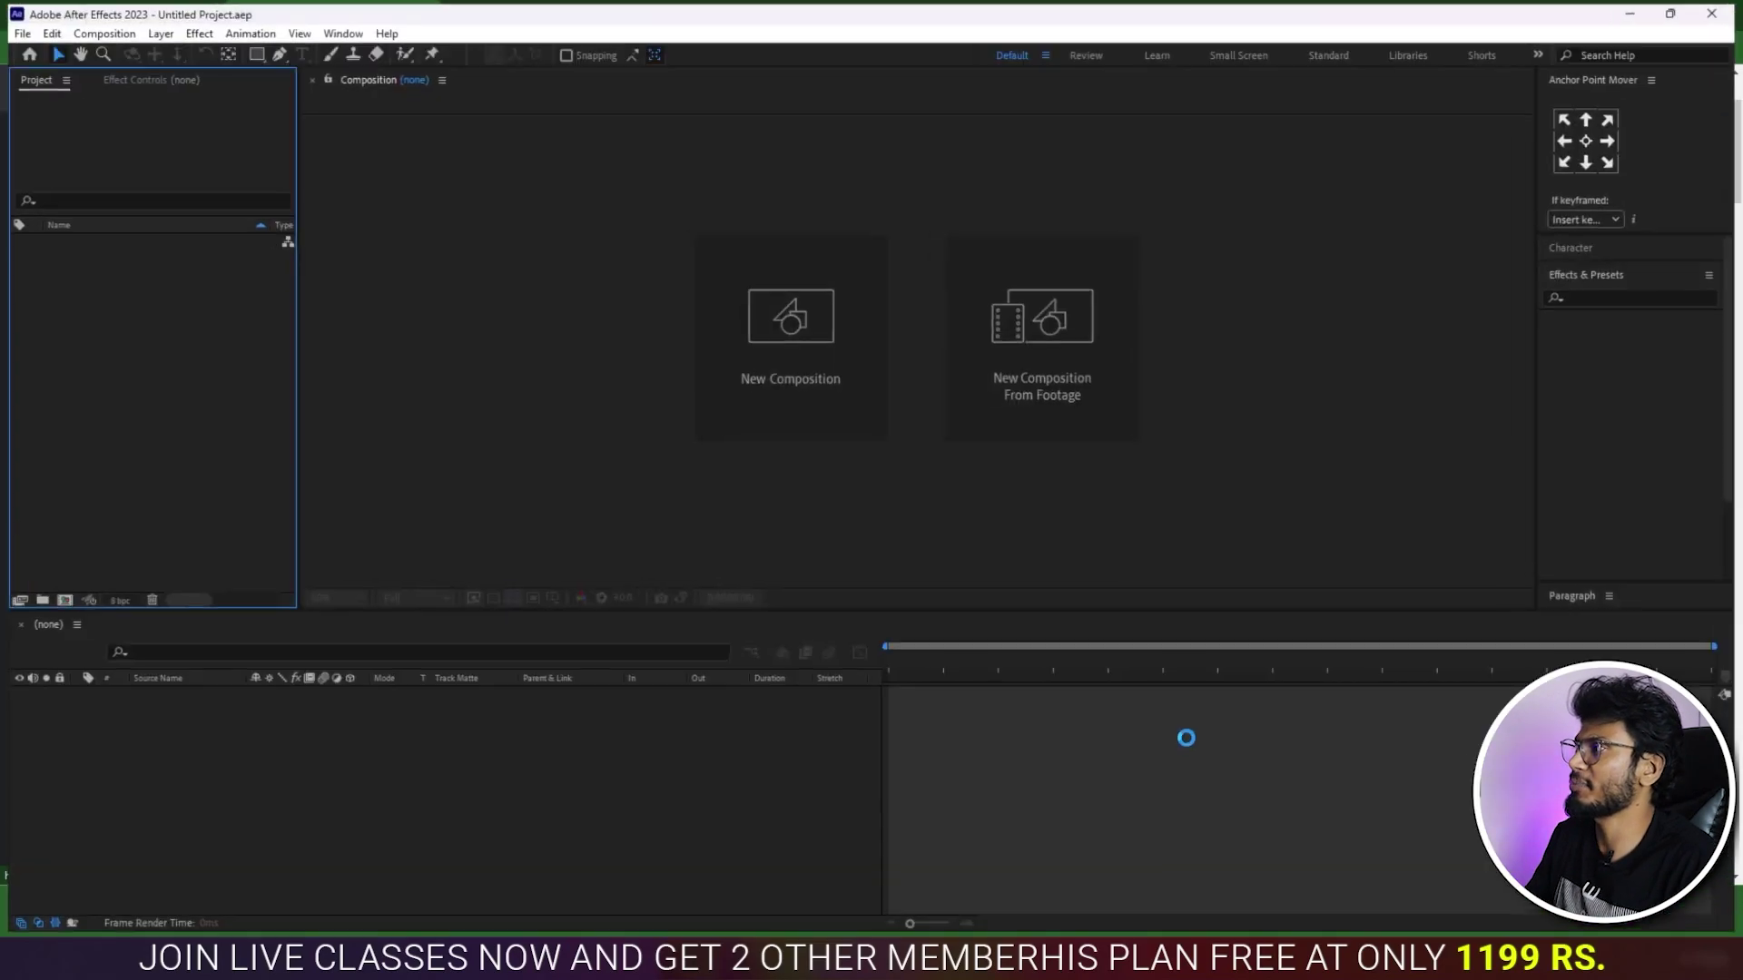
Step: In After Effects, import multi-generation-family-watching-tv-260nw-401695120.webp and Screenshot 2023-02-24 233021.png from Downloads as footage
click(1732, 57)
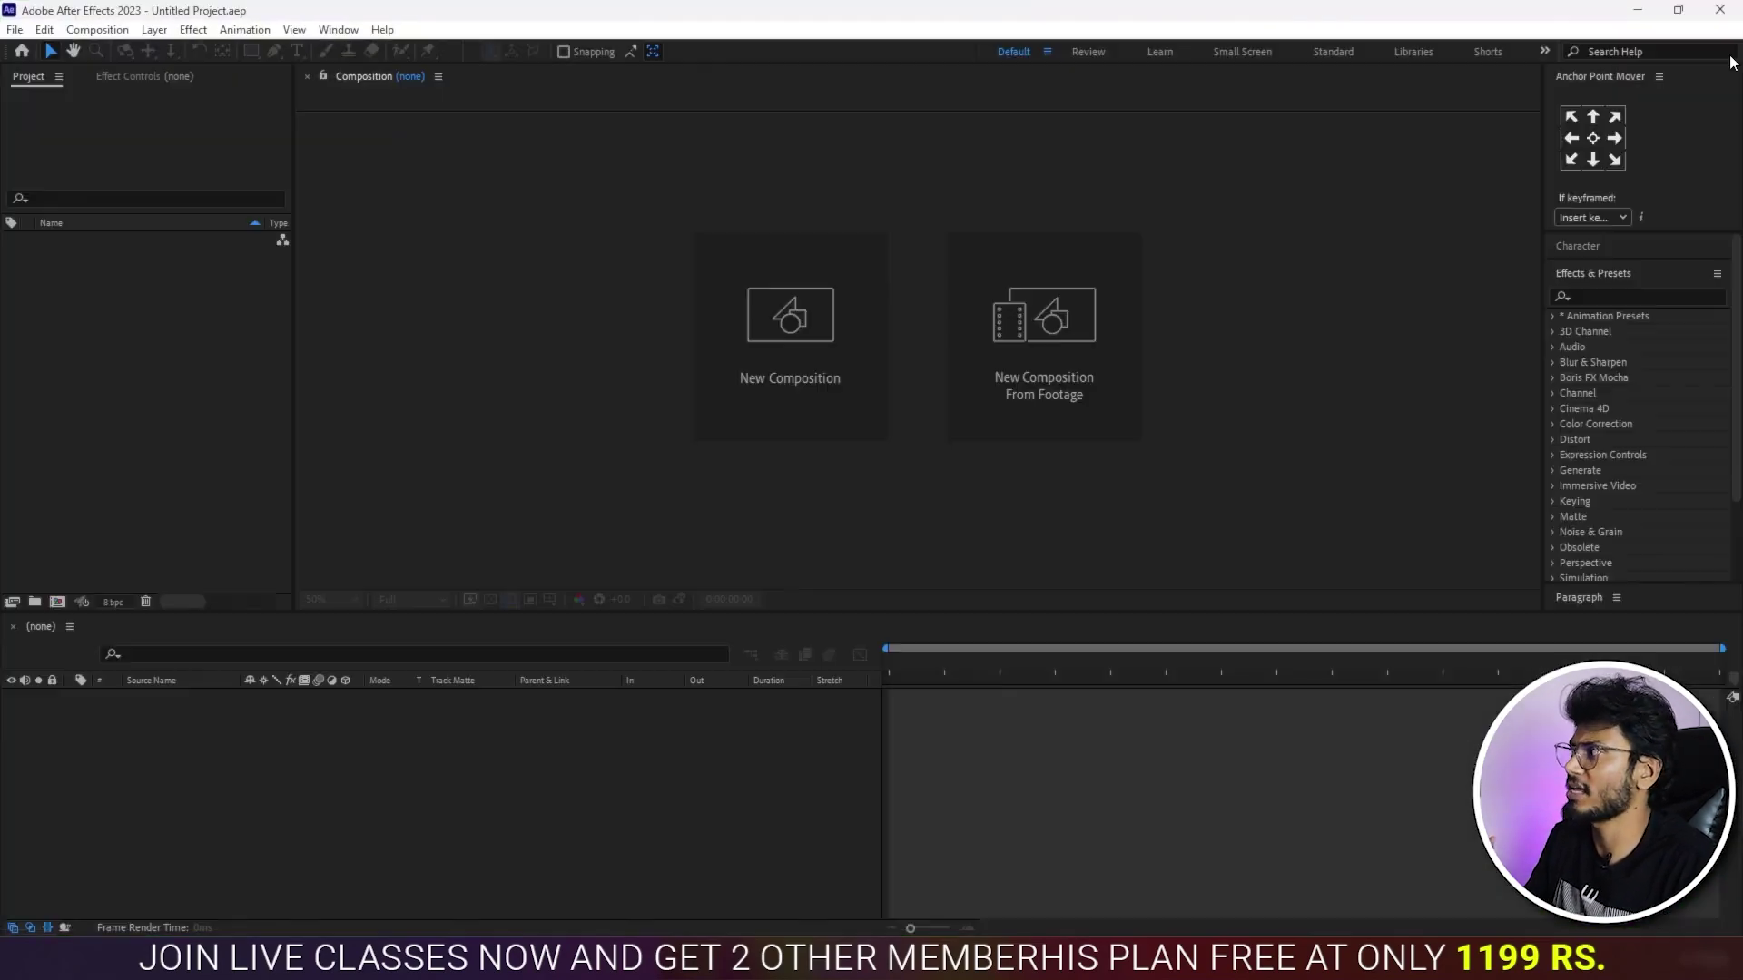
double_click(145, 403)
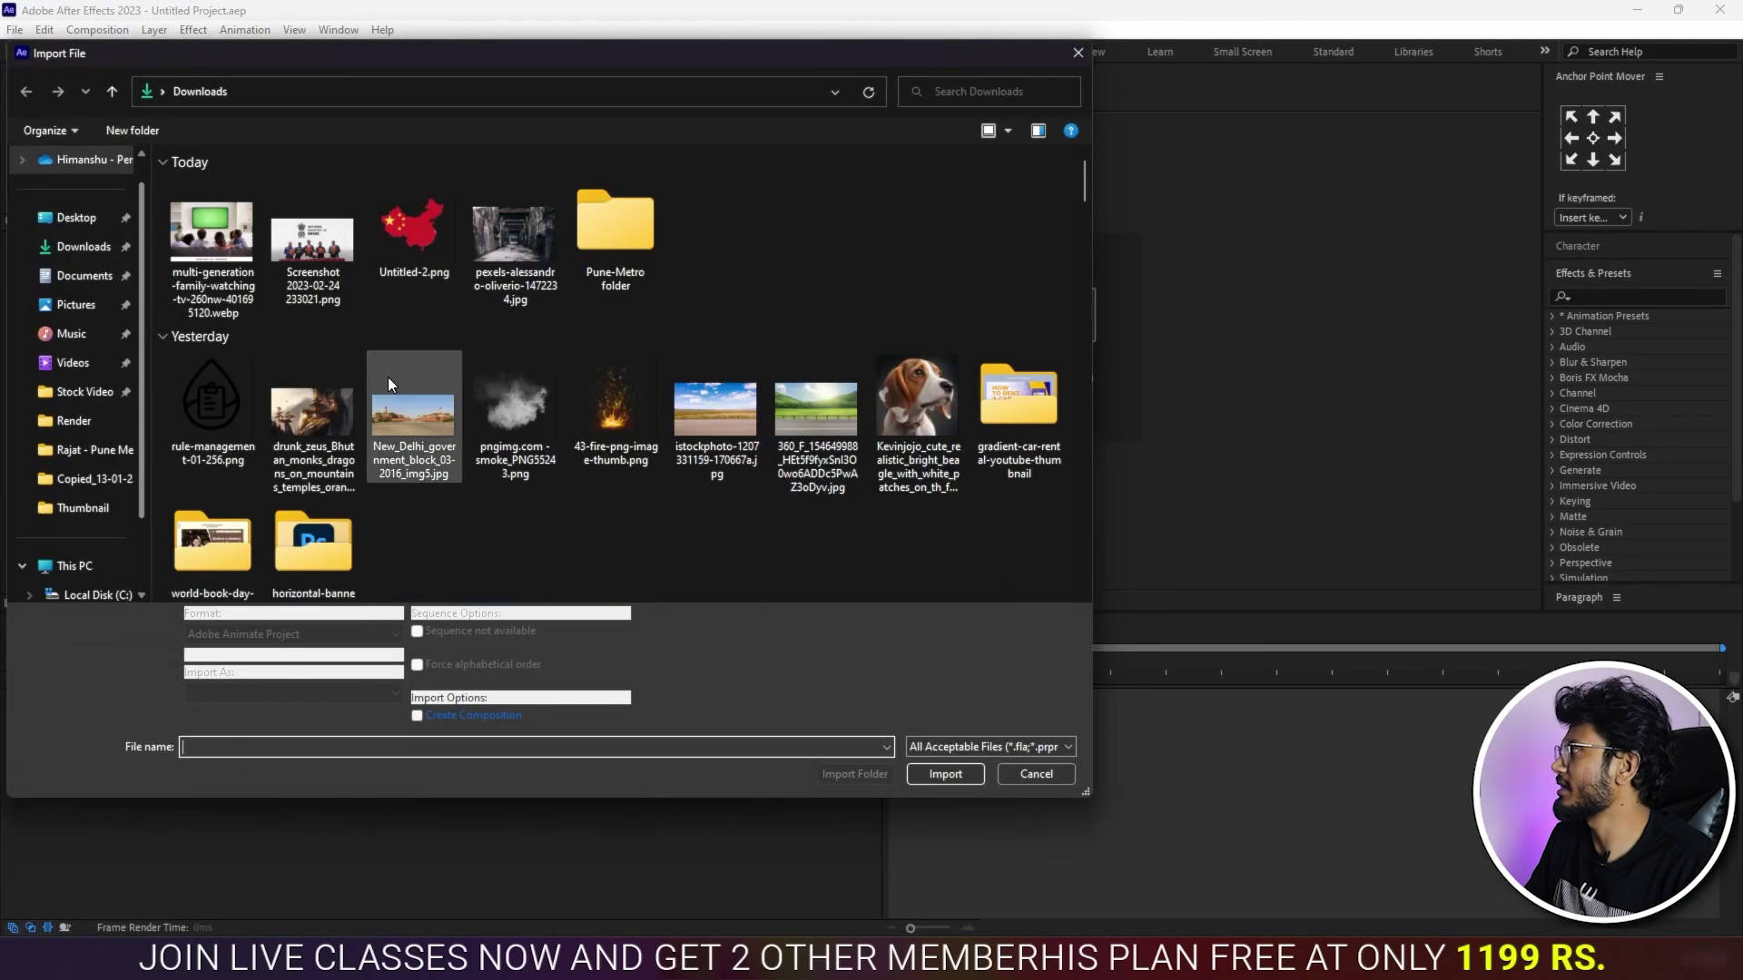
click(213, 234)
ctrl+click(309, 243)
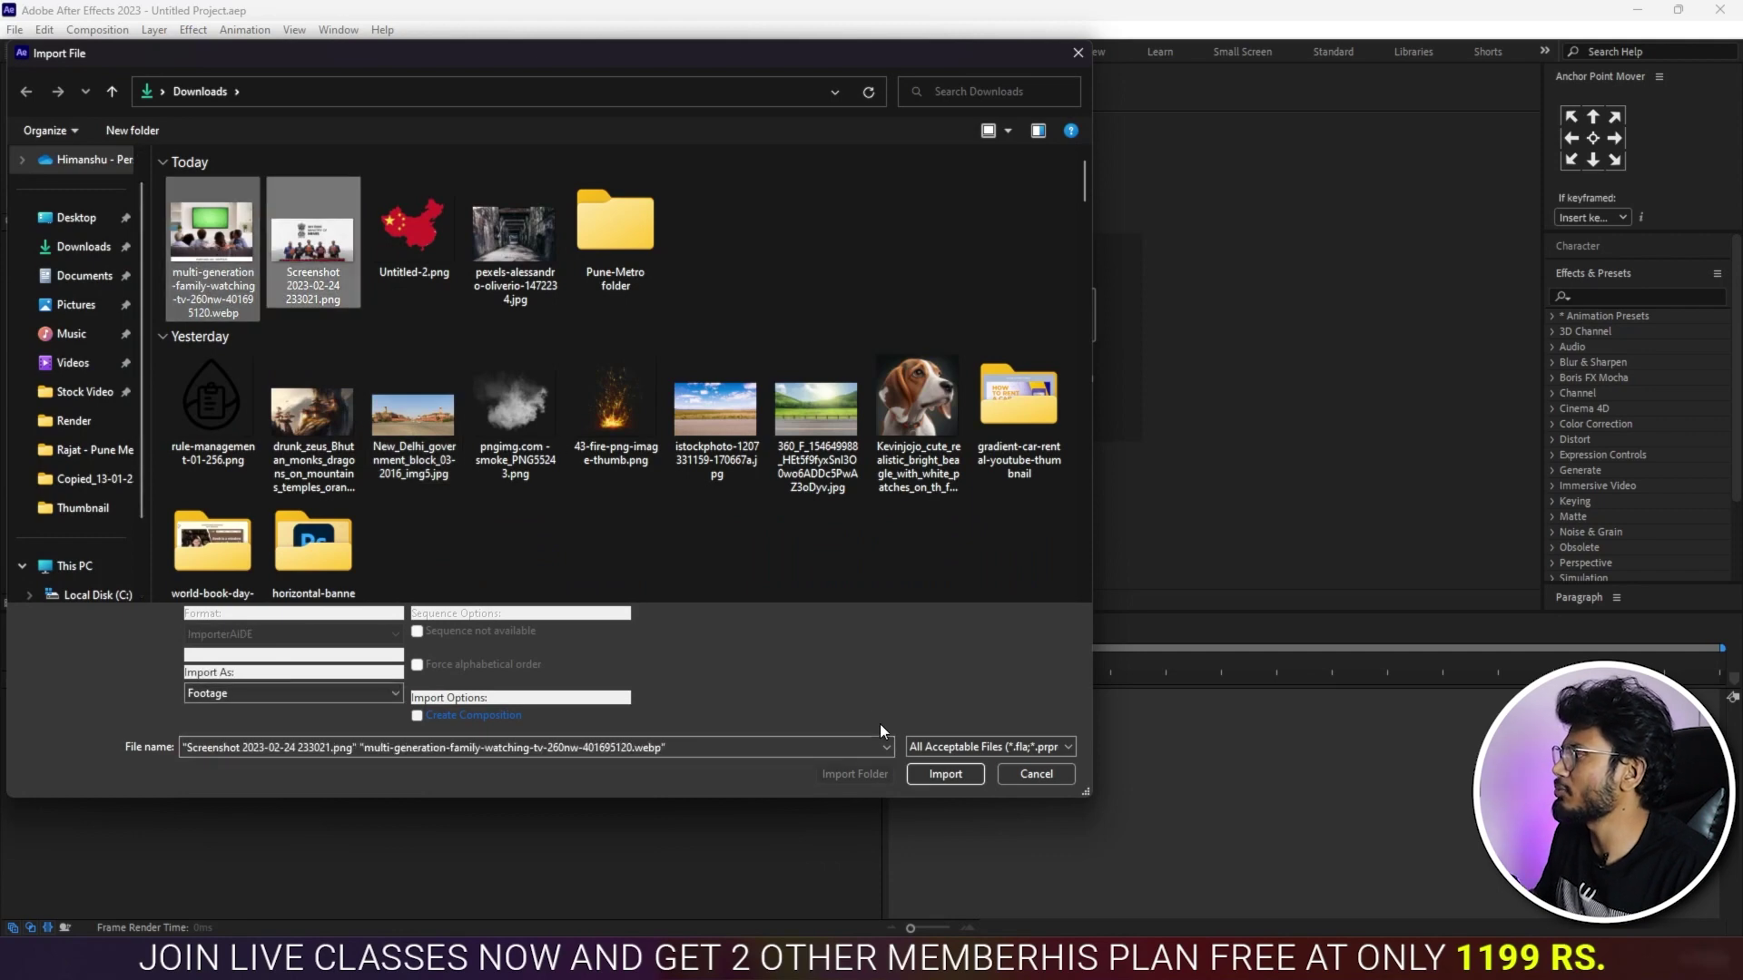
click(934, 774)
Step: Create a 10-second HD 1920x1080 composition at 25 fps and add the screenshot and the family TV photo as layers
click(833, 355)
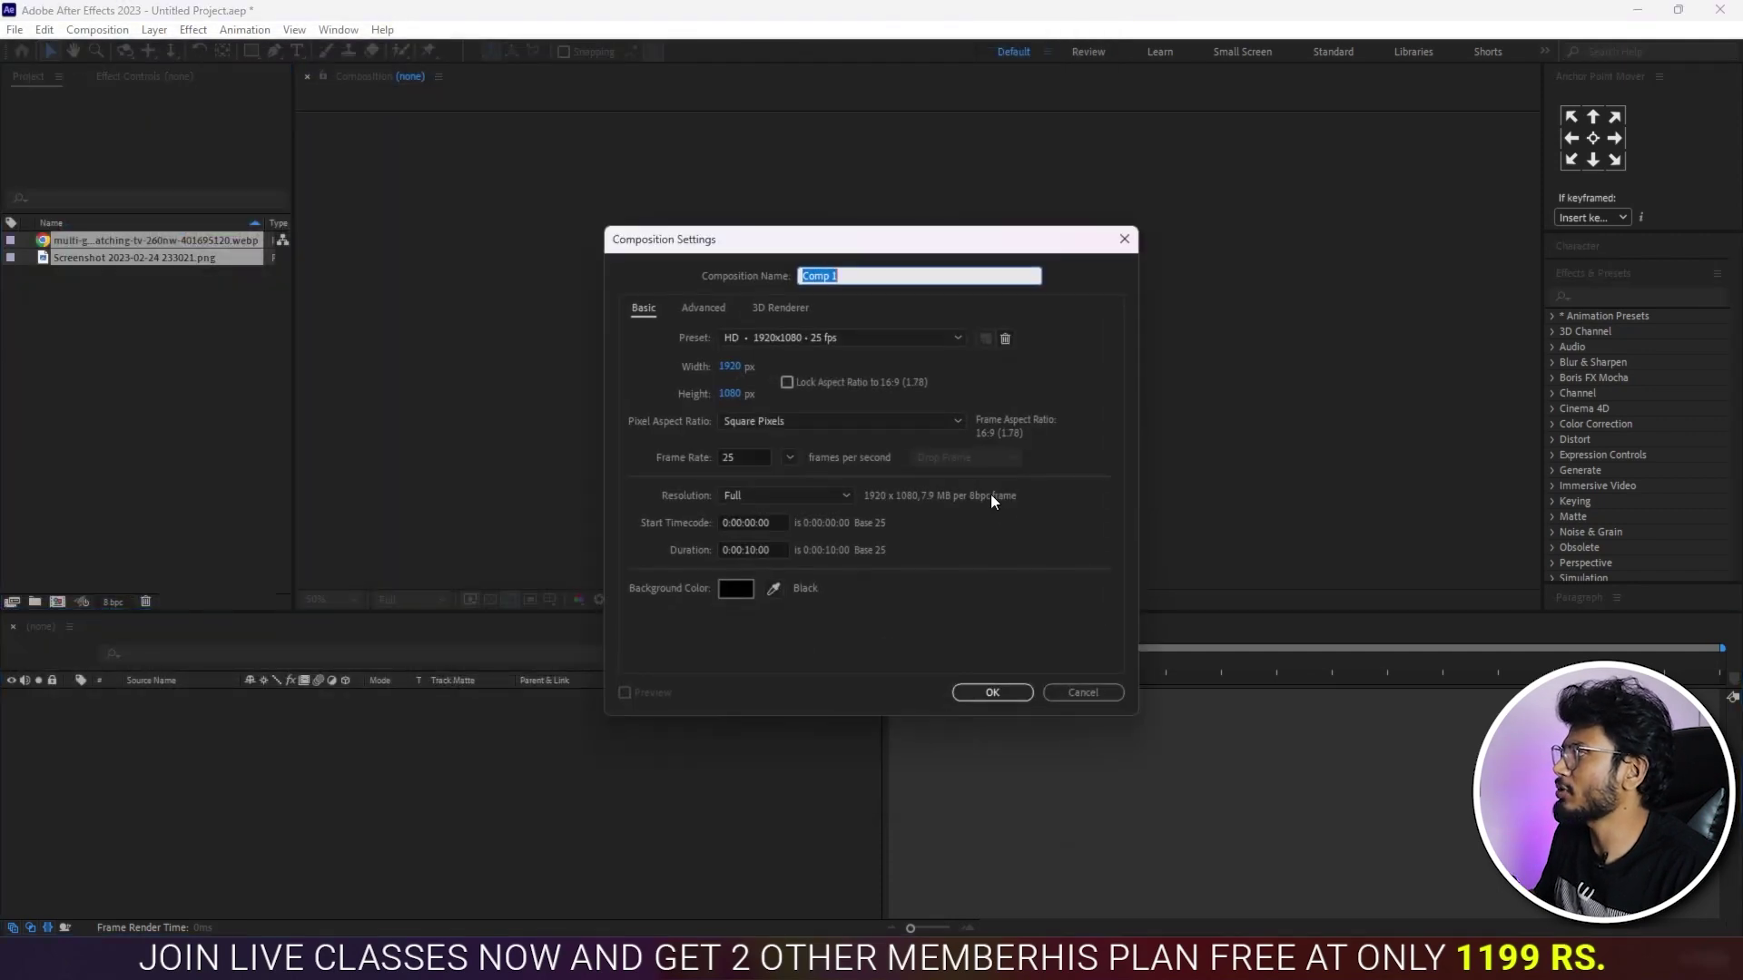
click(991, 694)
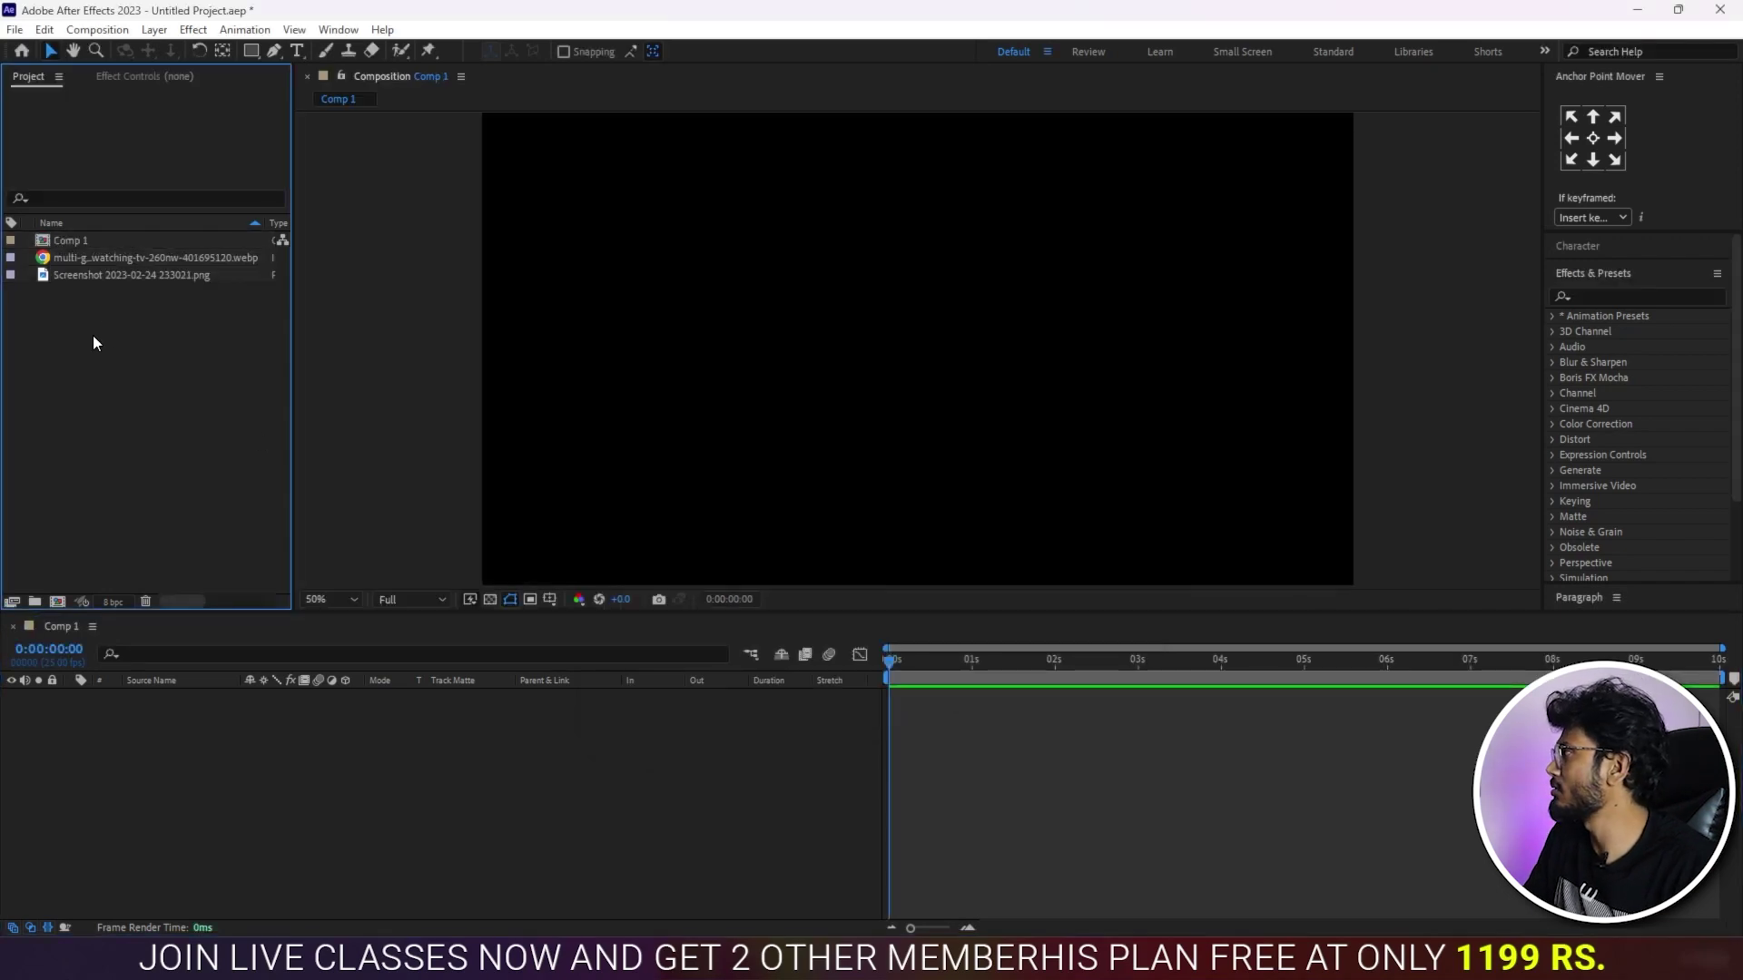
click(106, 274)
drag(125, 283, 47, 384)
drag(103, 272, 186, 799)
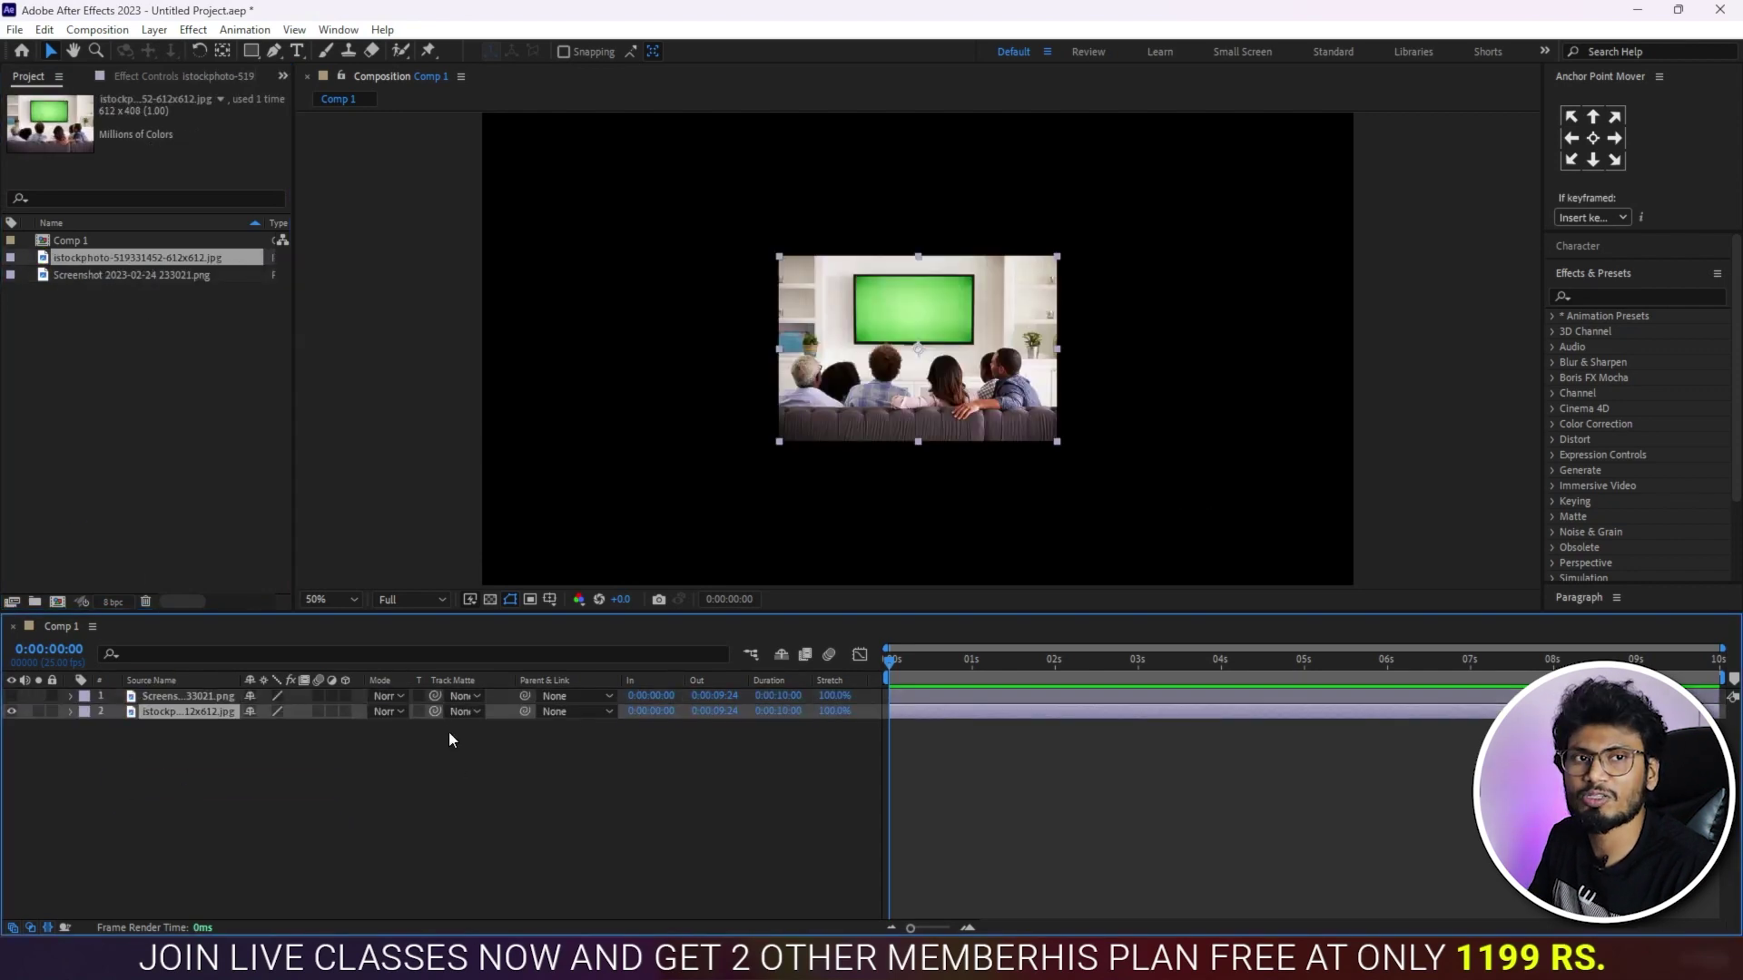
Step: Toggle the screenshot layer's visibility to compare the Ministry of Mines picture with the family TV photo beneath it
click(371, 739)
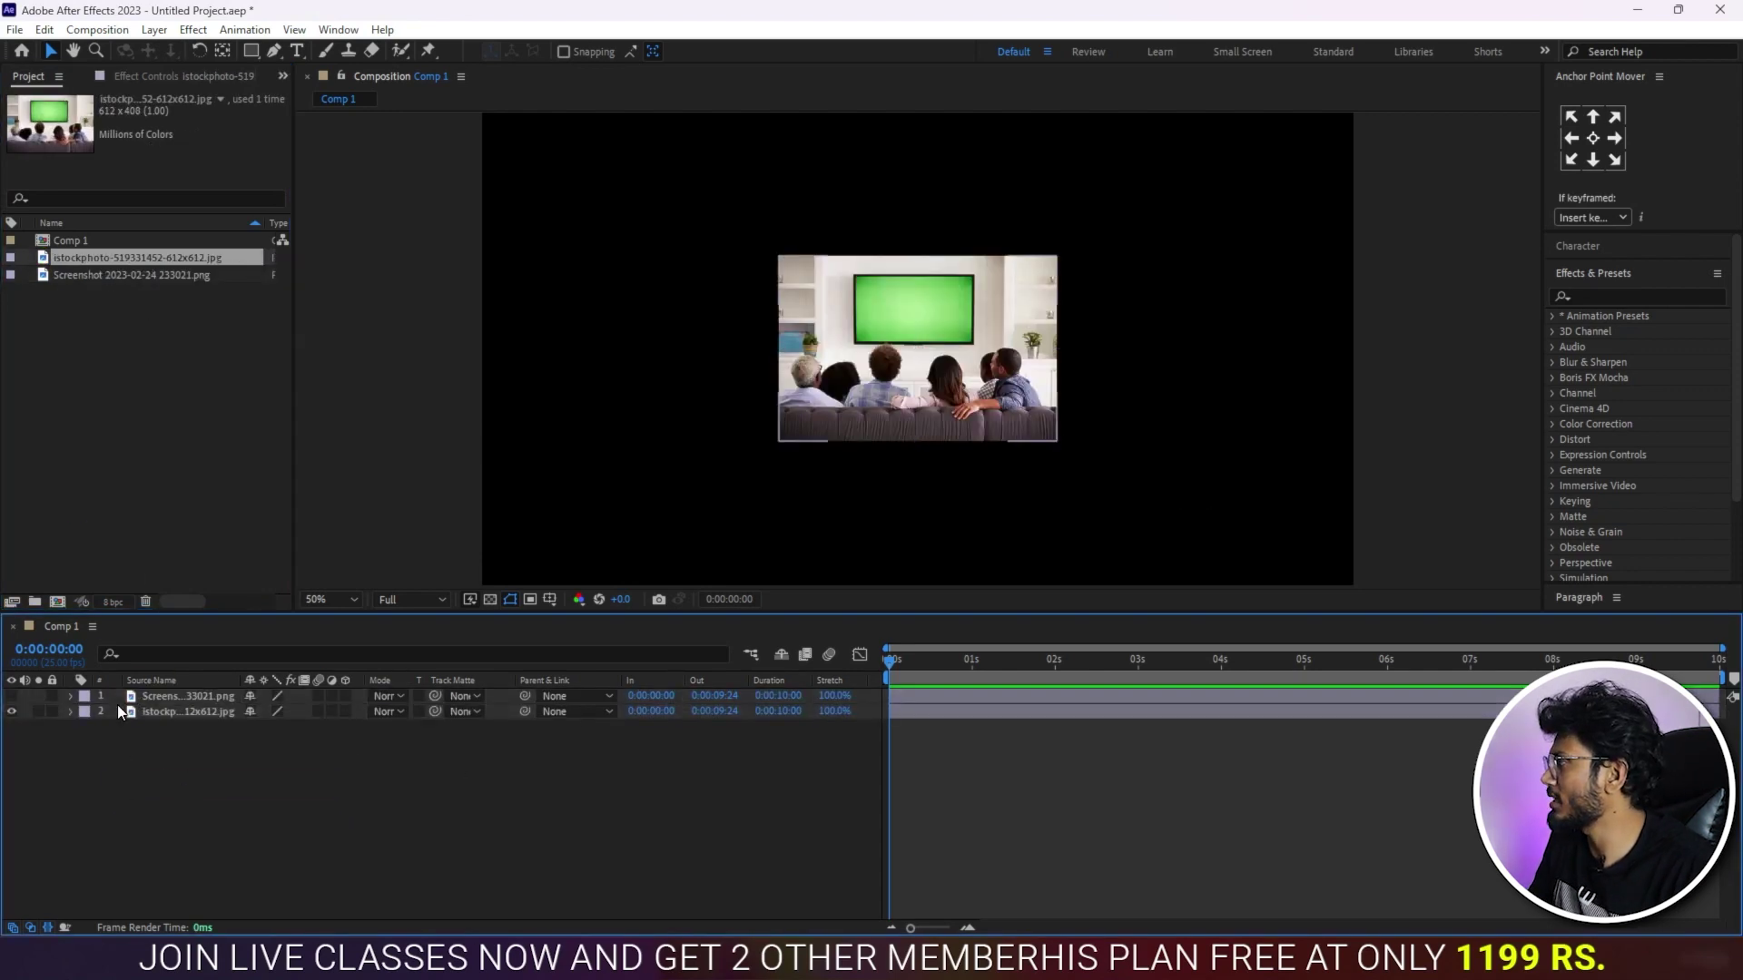
click(12, 698)
click(12, 696)
click(12, 696)
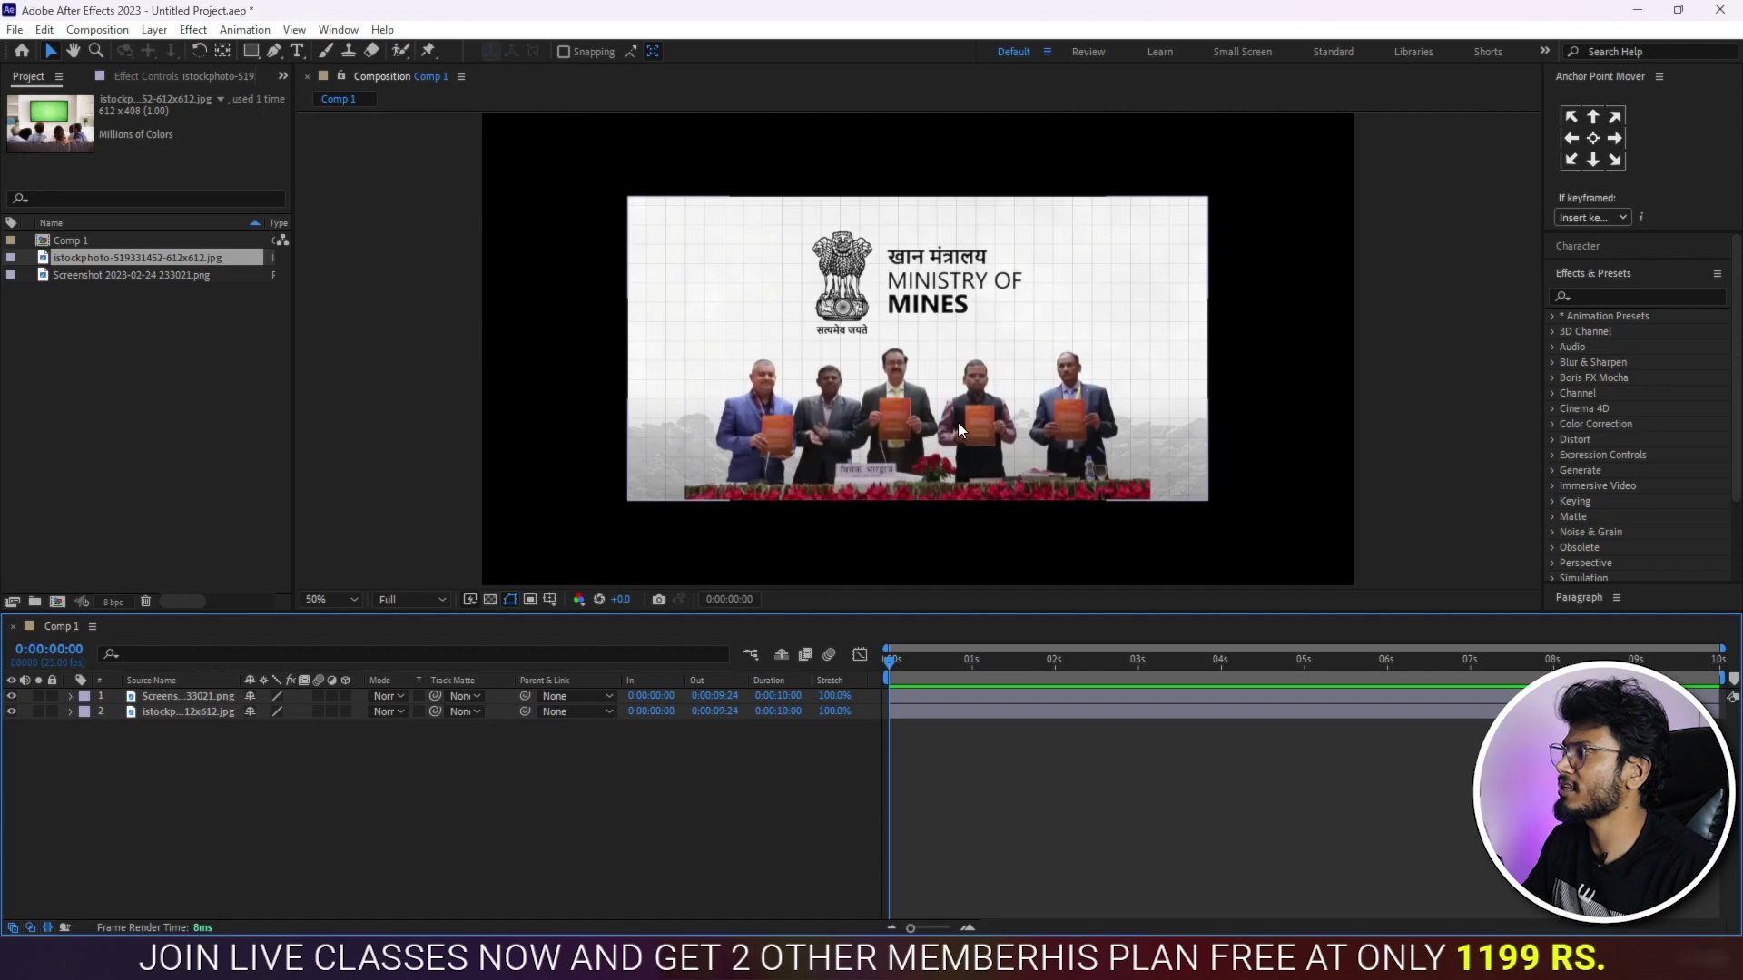
click(13, 697)
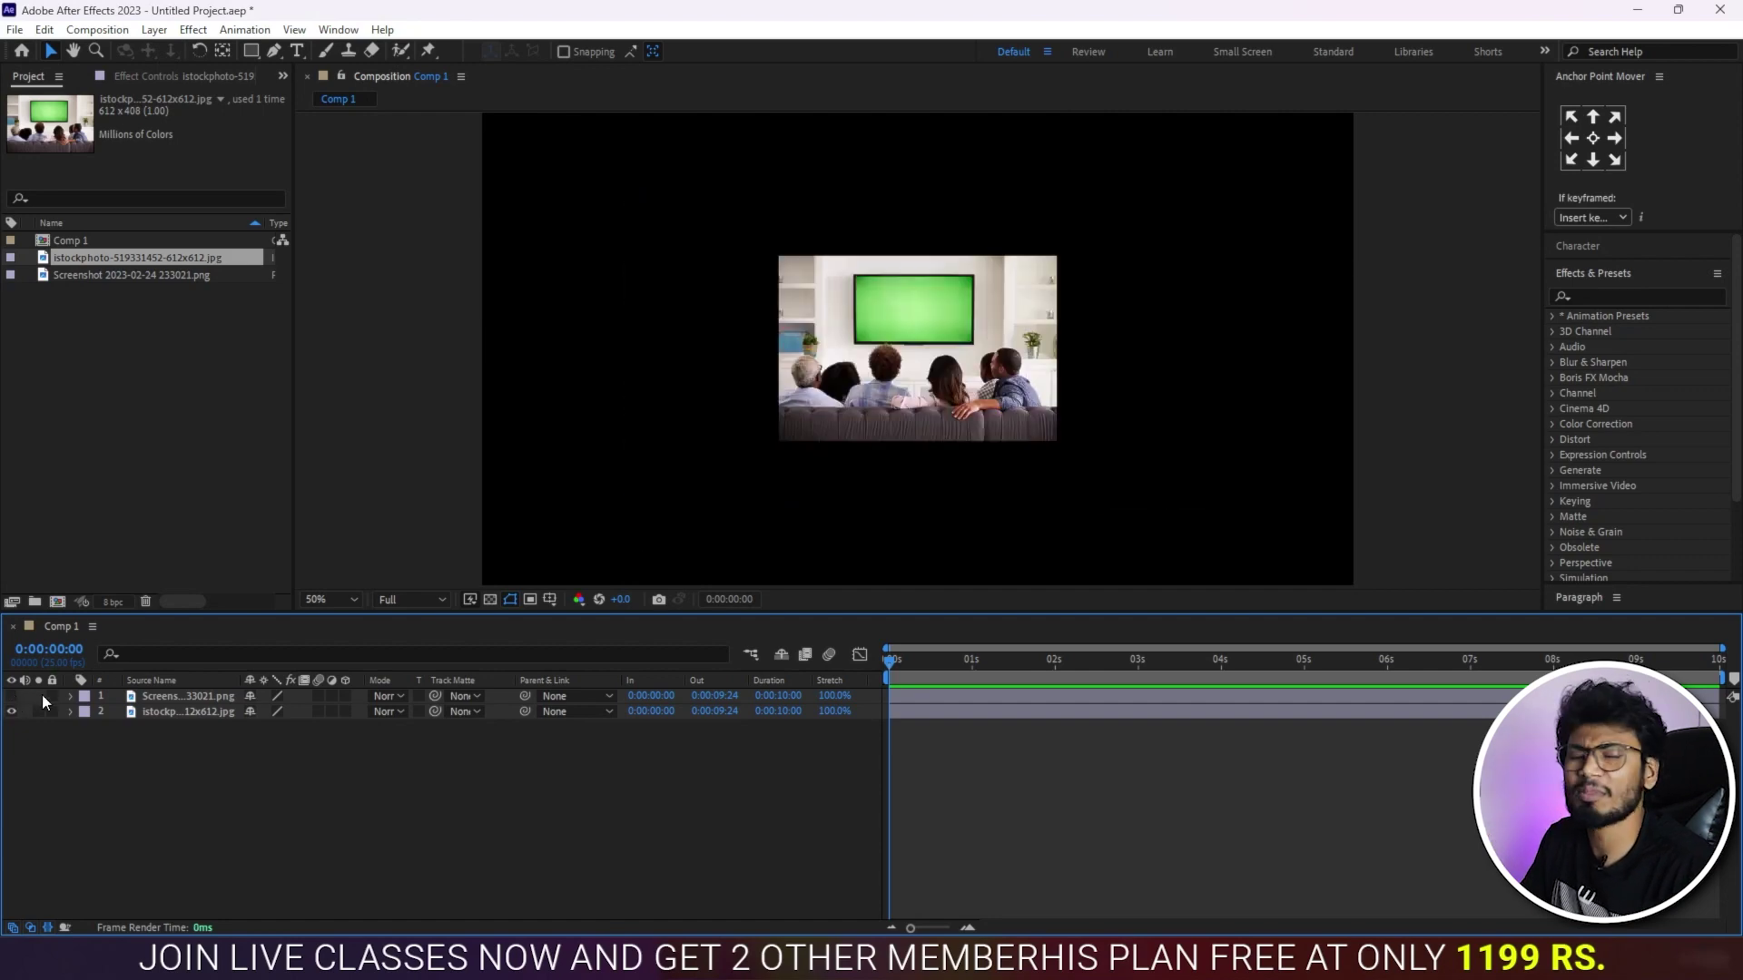
Step: Scale the family TV photo layer to 315% and set its position to 960, 602 so it fills the frame
click(166, 696)
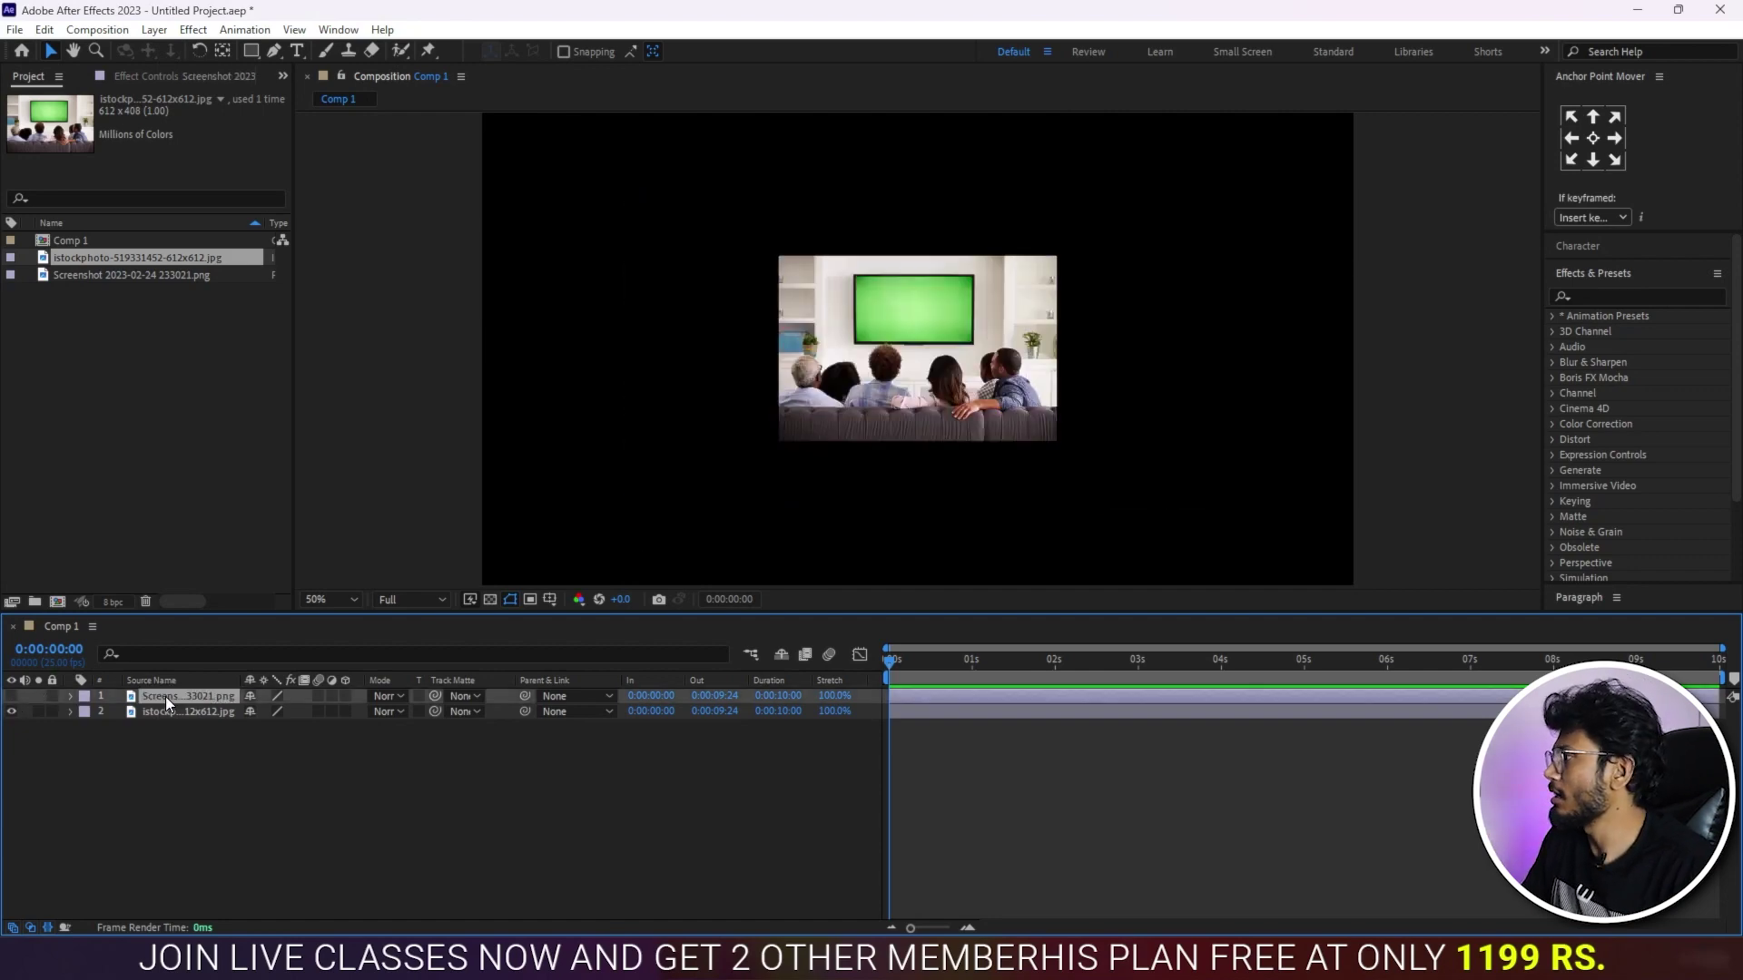
click(149, 712)
key(s)
drag(272, 727, 454, 709)
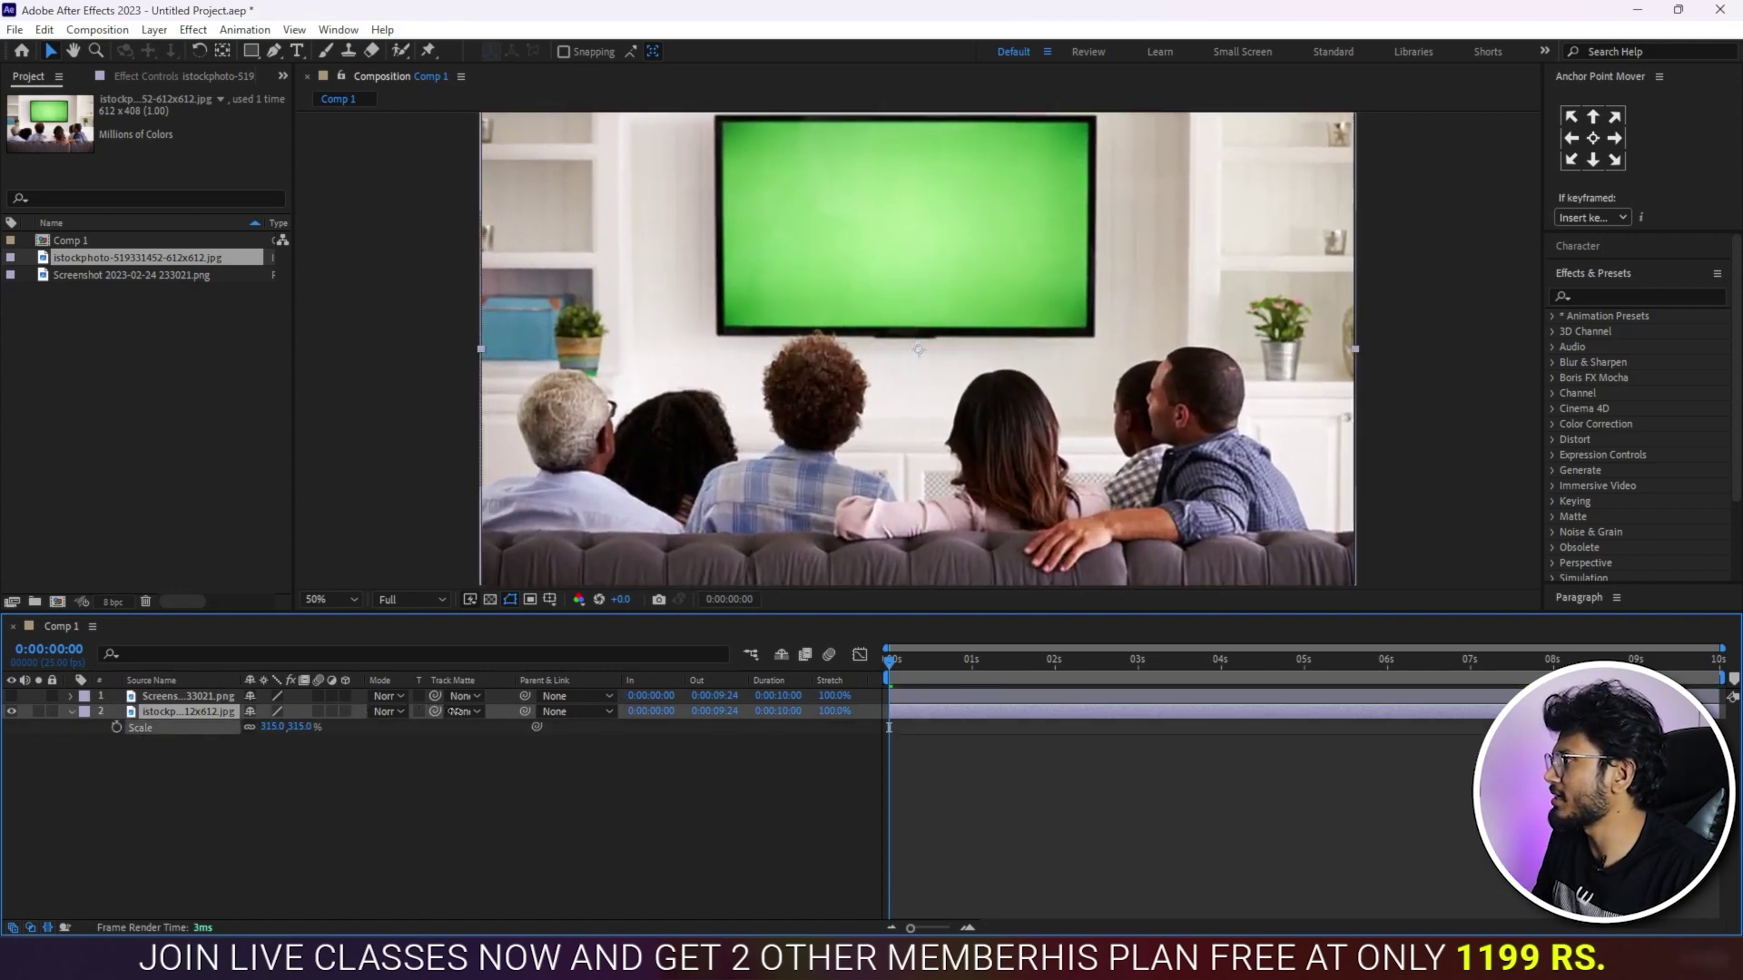
key(p)
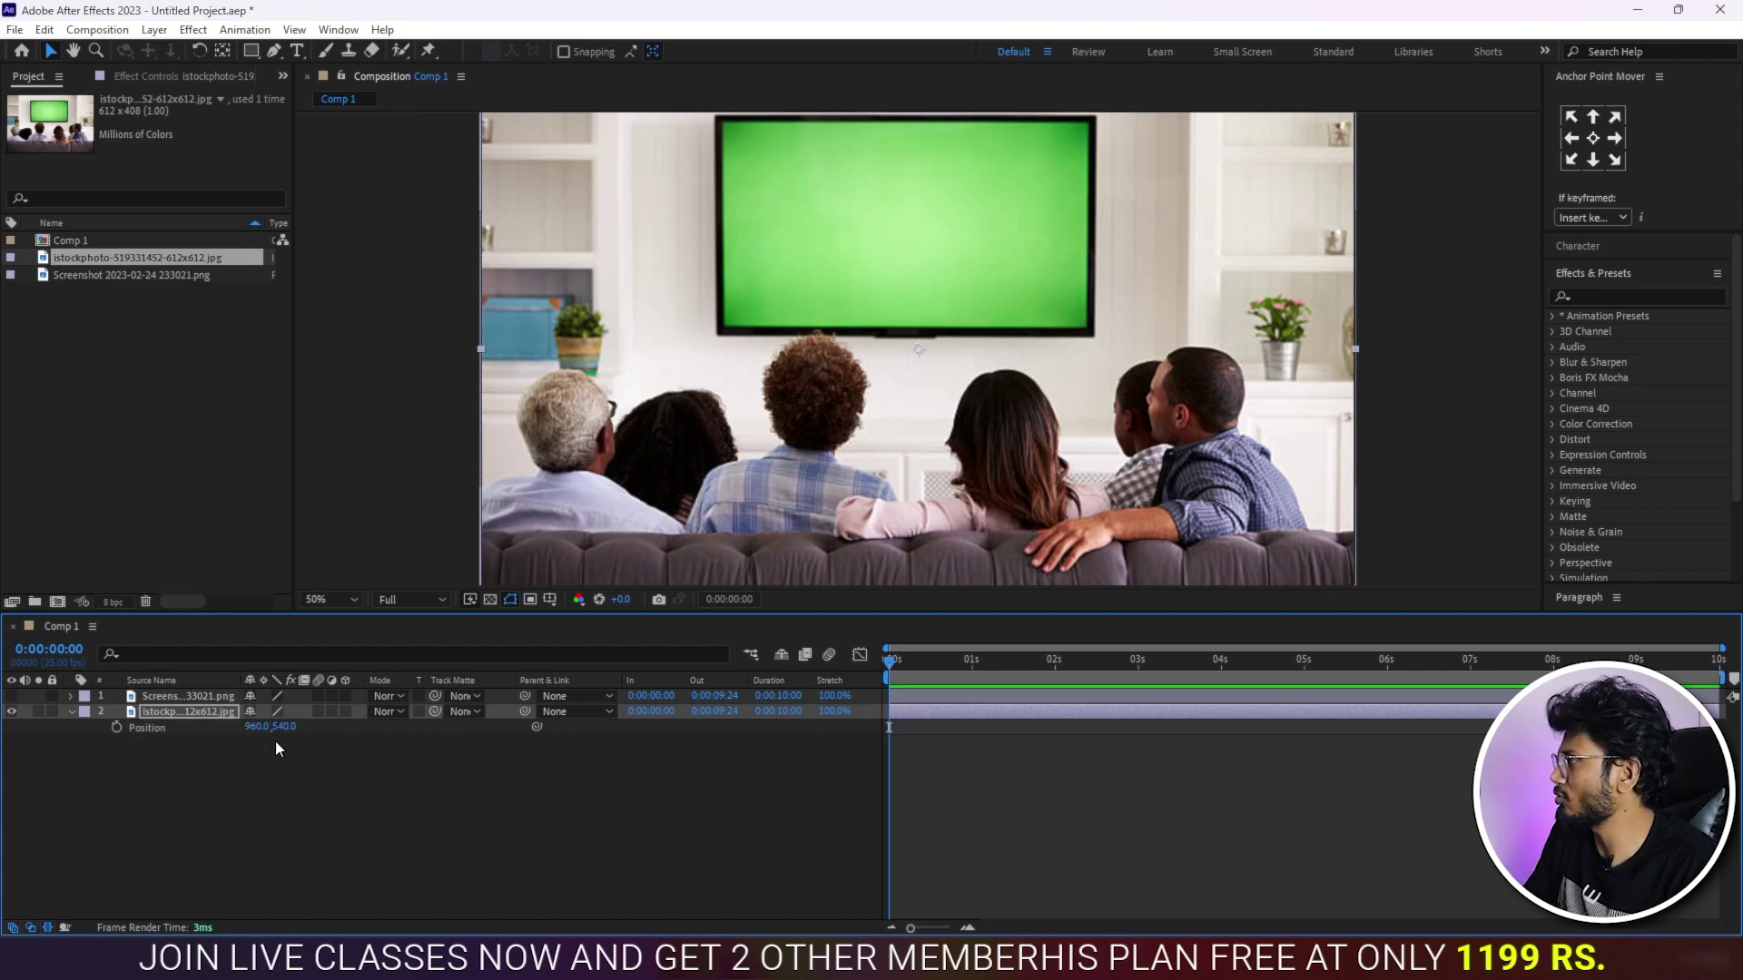
drag(284, 728, 334, 733)
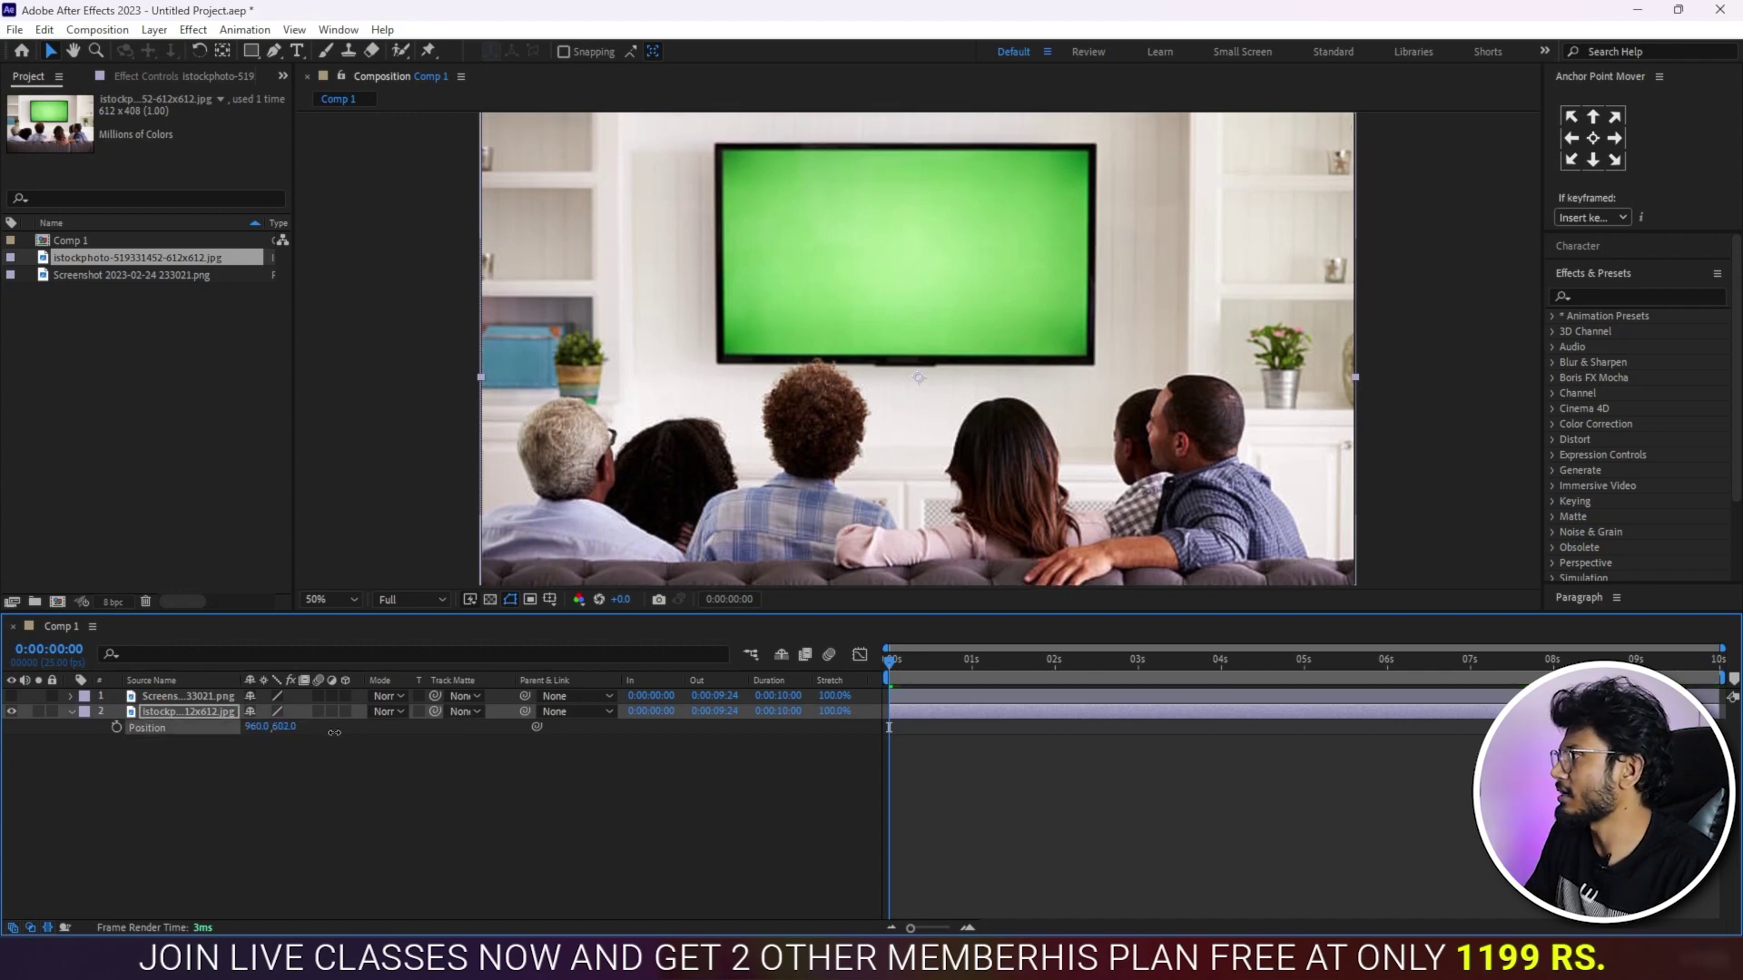
click(461, 847)
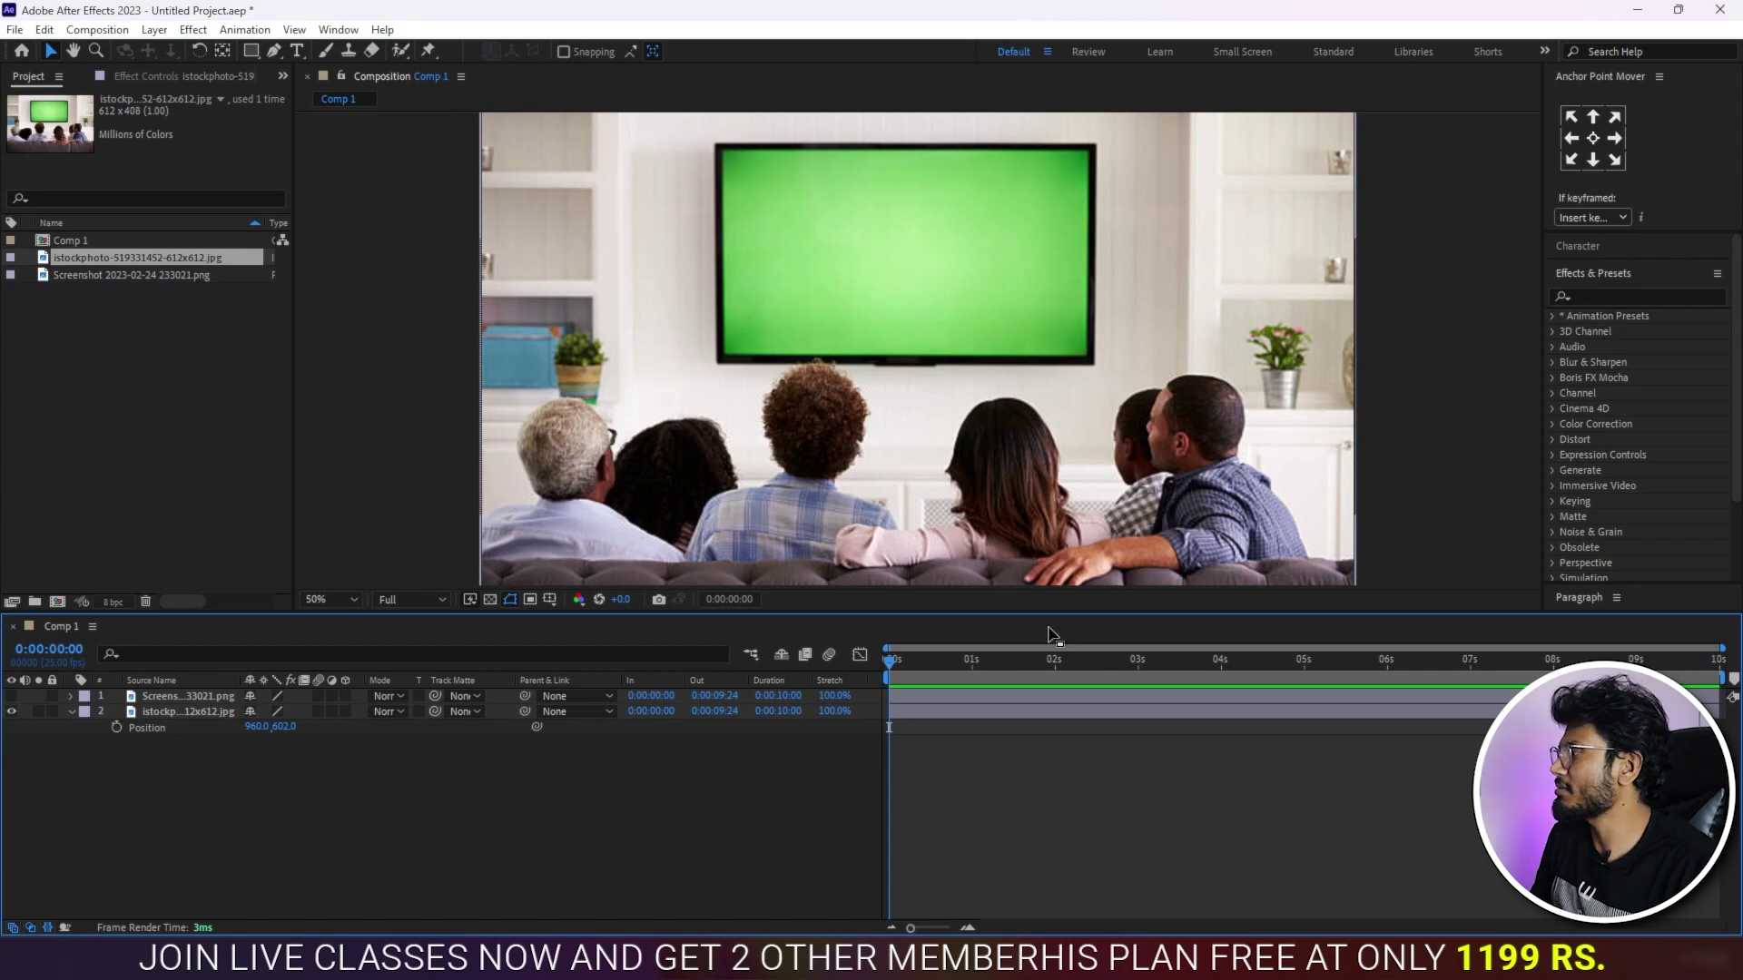
Step: Add Position and Scale keyframes to the family TV photo layer at 0:00:01:01
click(962, 664)
drag(964, 669, 973, 666)
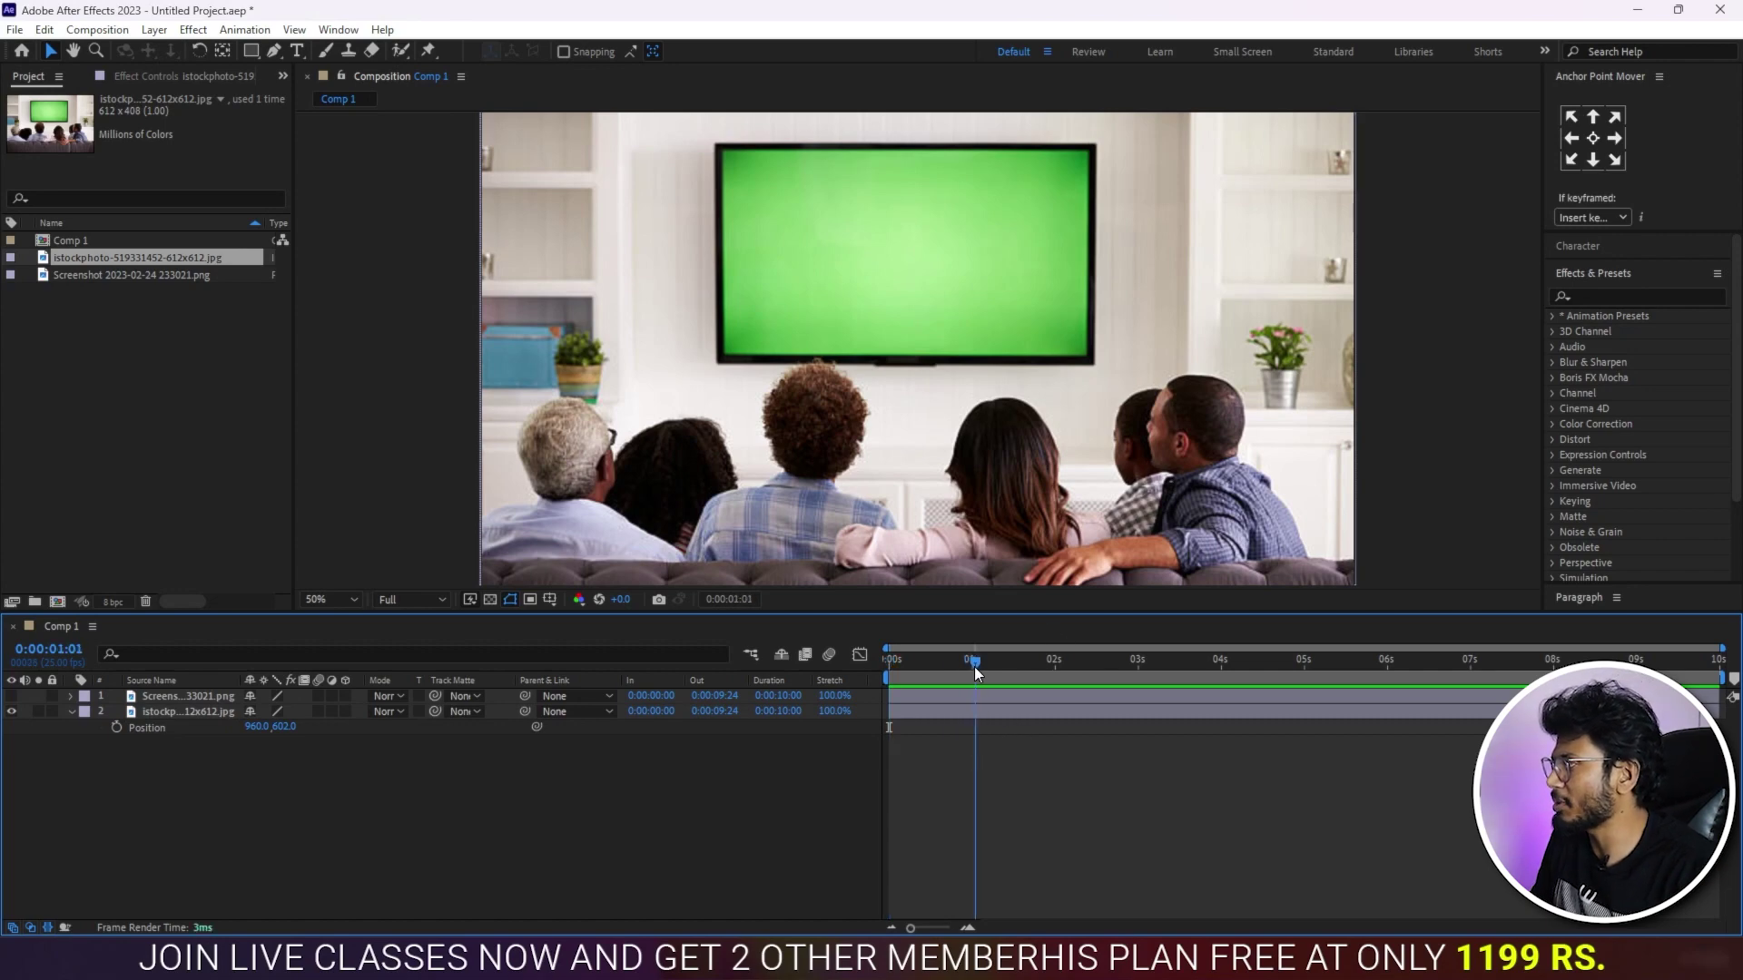
click(960, 716)
key(p)
key(p)
click(116, 727)
key(shift+s)
click(116, 742)
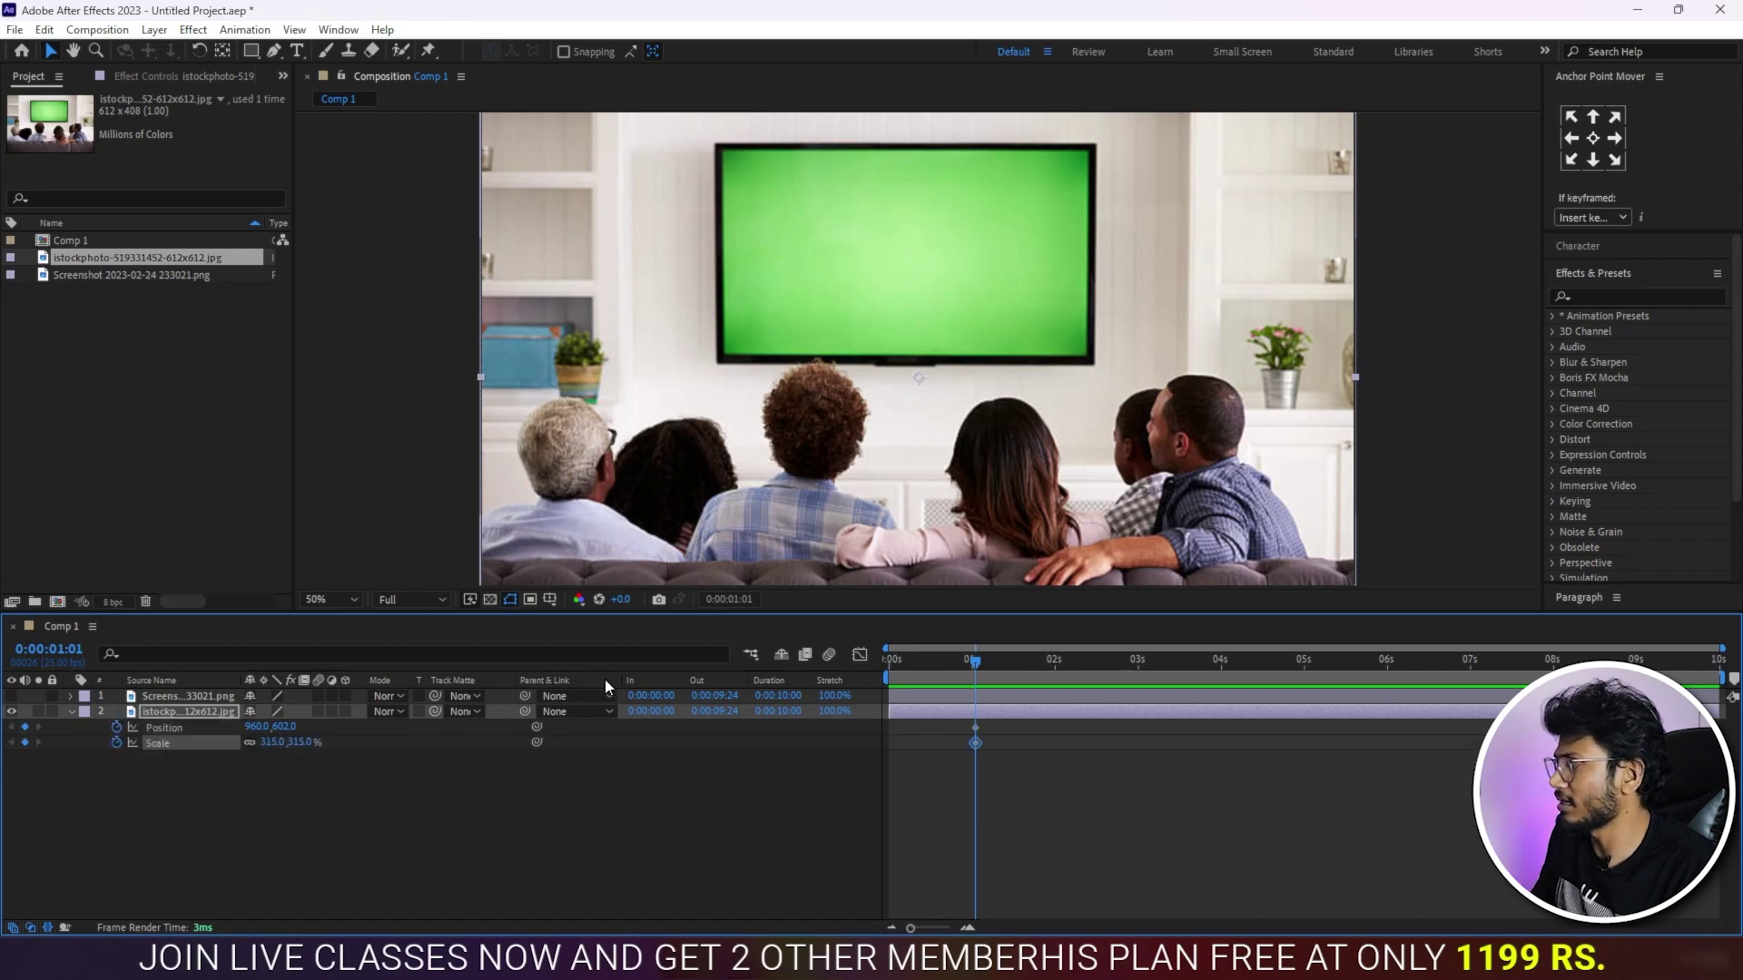
click(1053, 762)
click(998, 710)
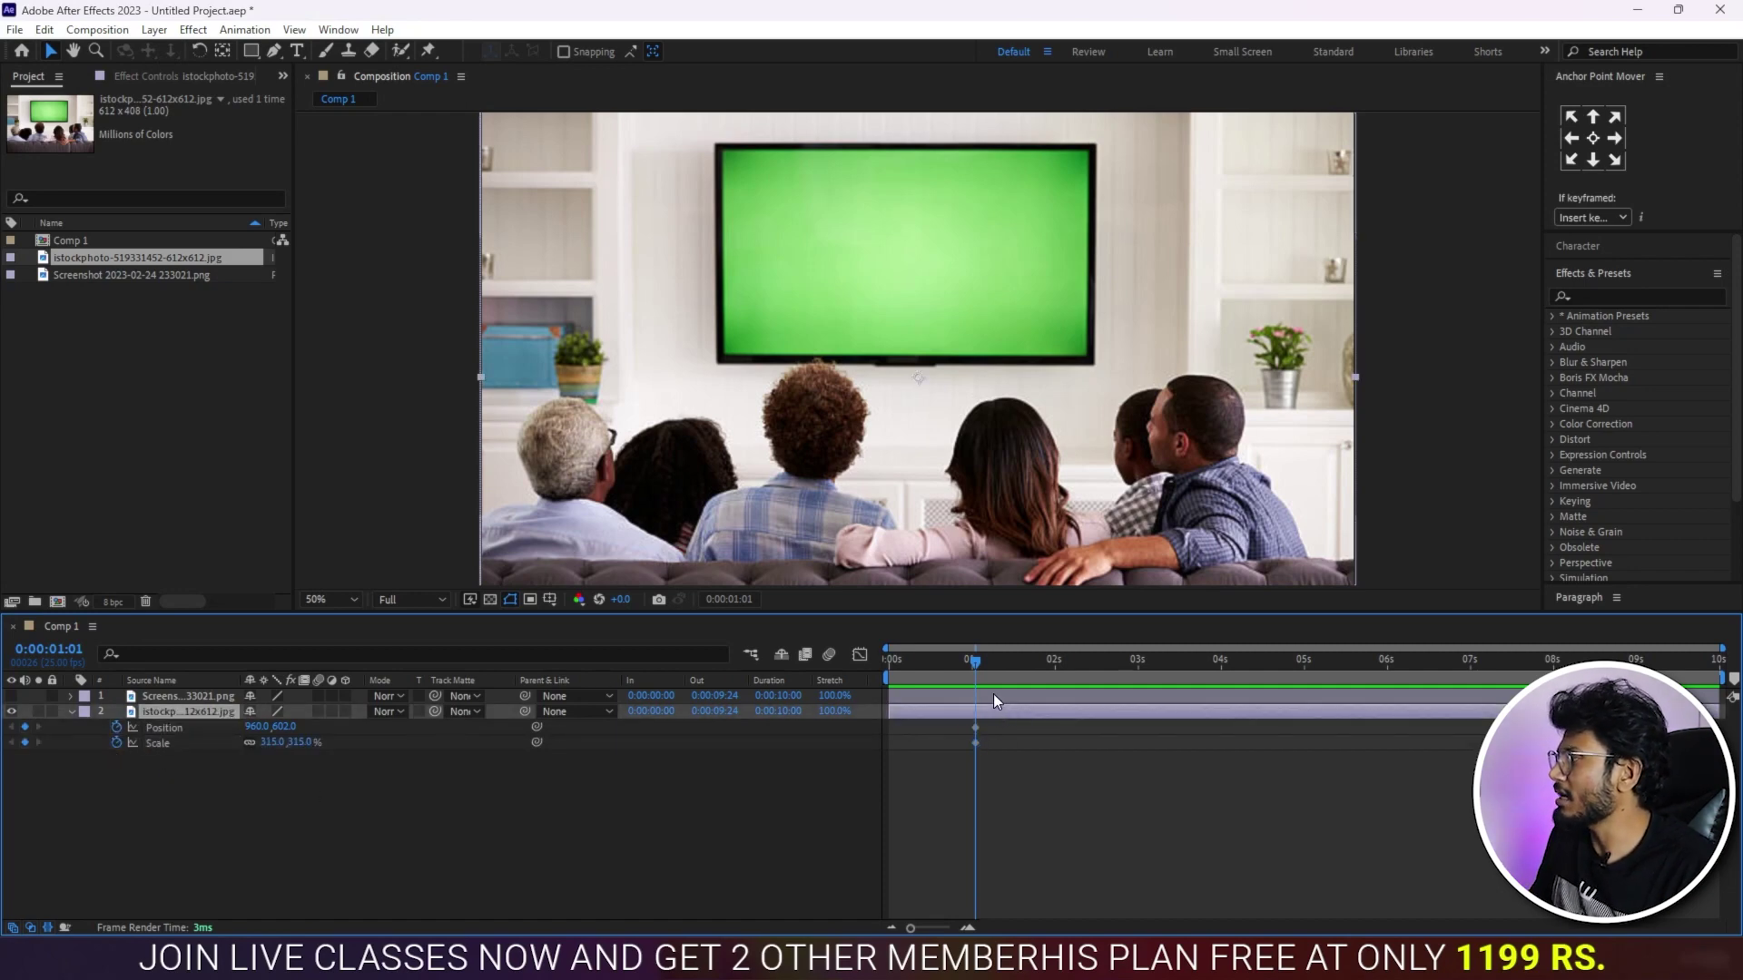
Step: Reveal the screenshot layer's Scale property, leaving the layer hidden and deselected
click(993, 693)
click(12, 696)
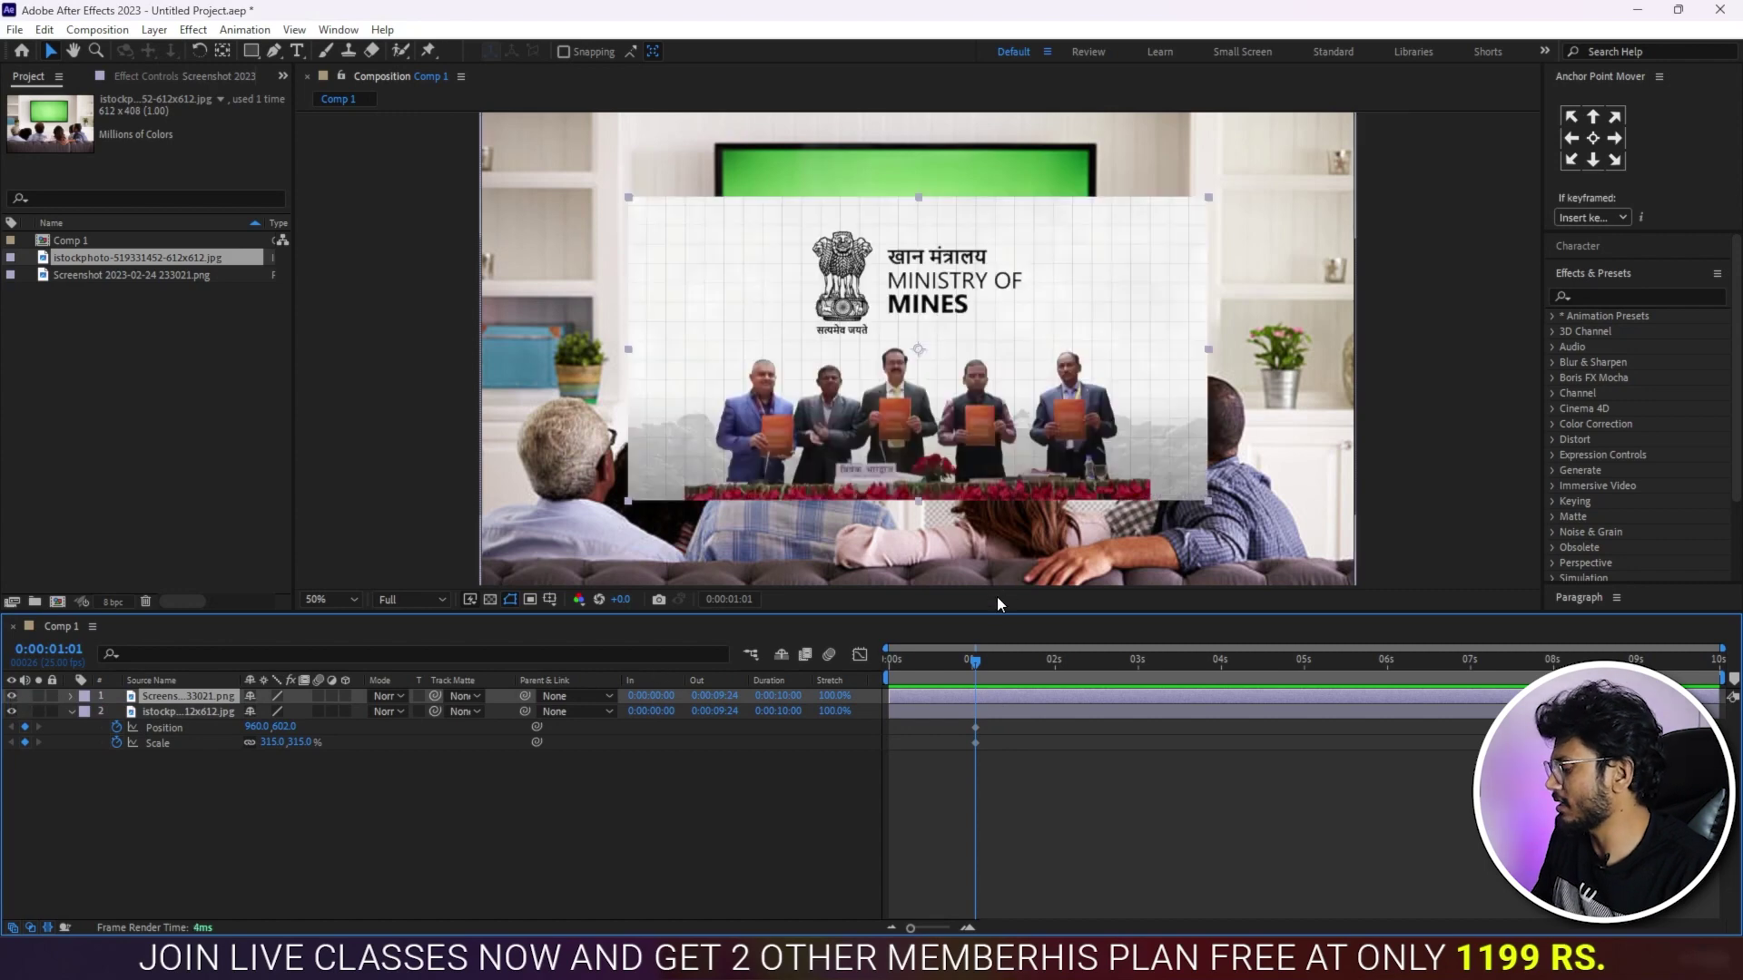
key(s)
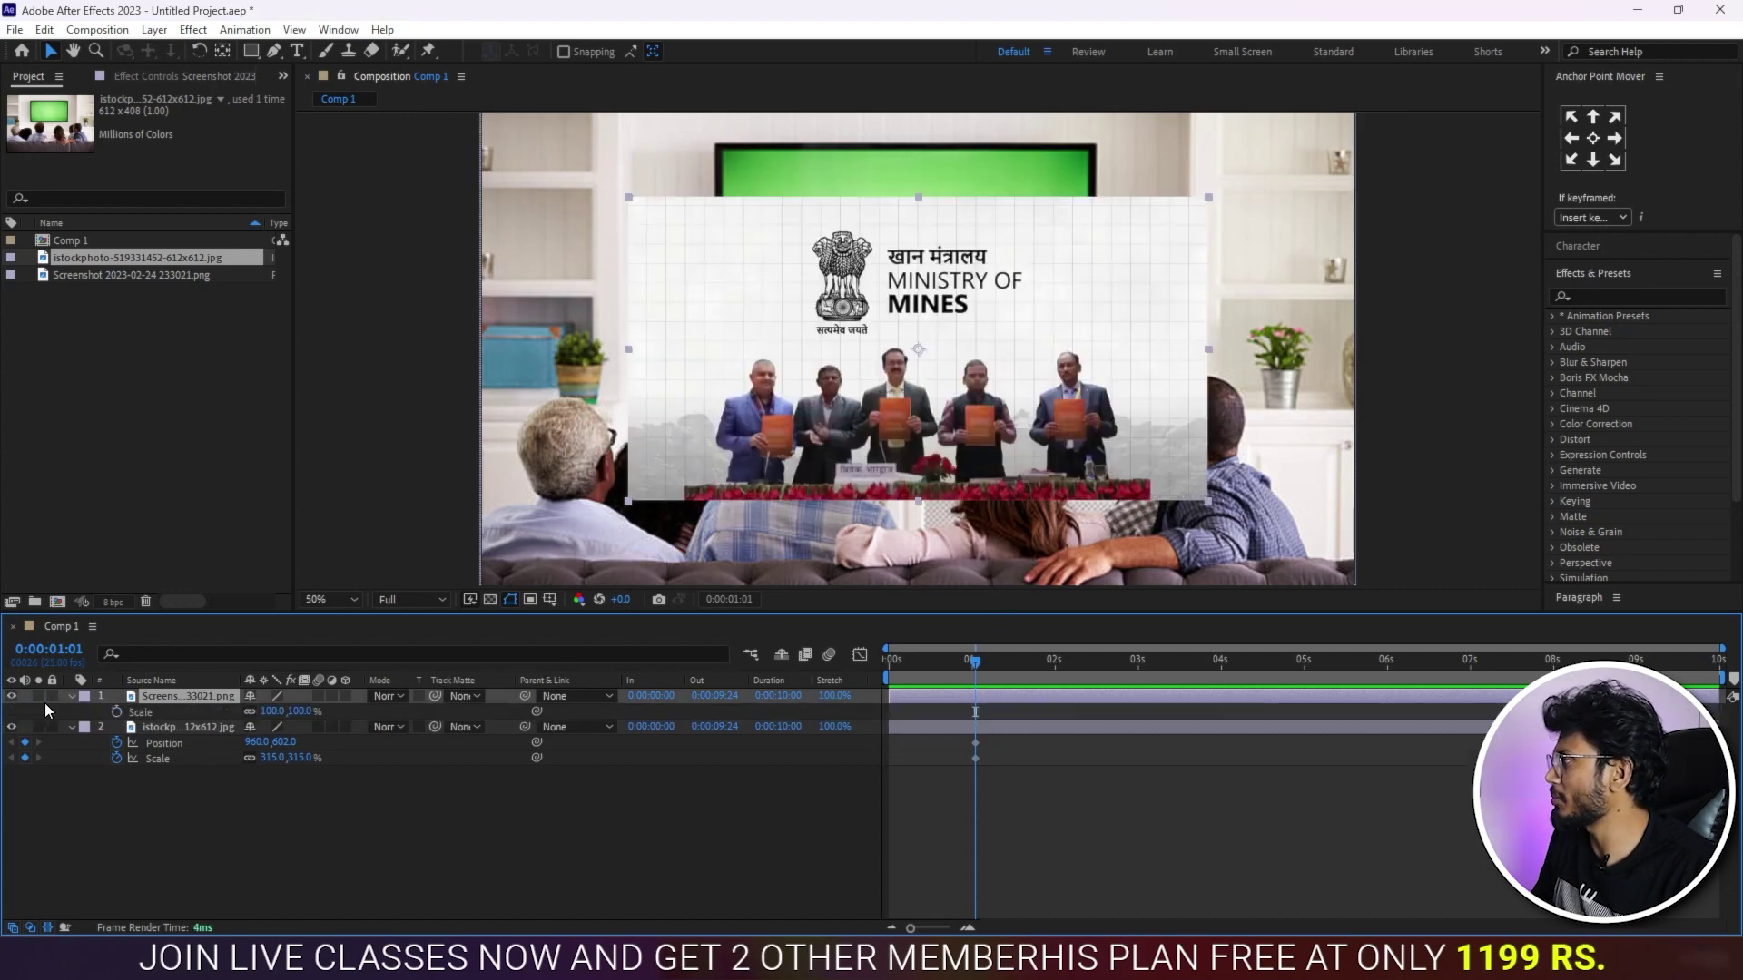
click(12, 696)
click(341, 873)
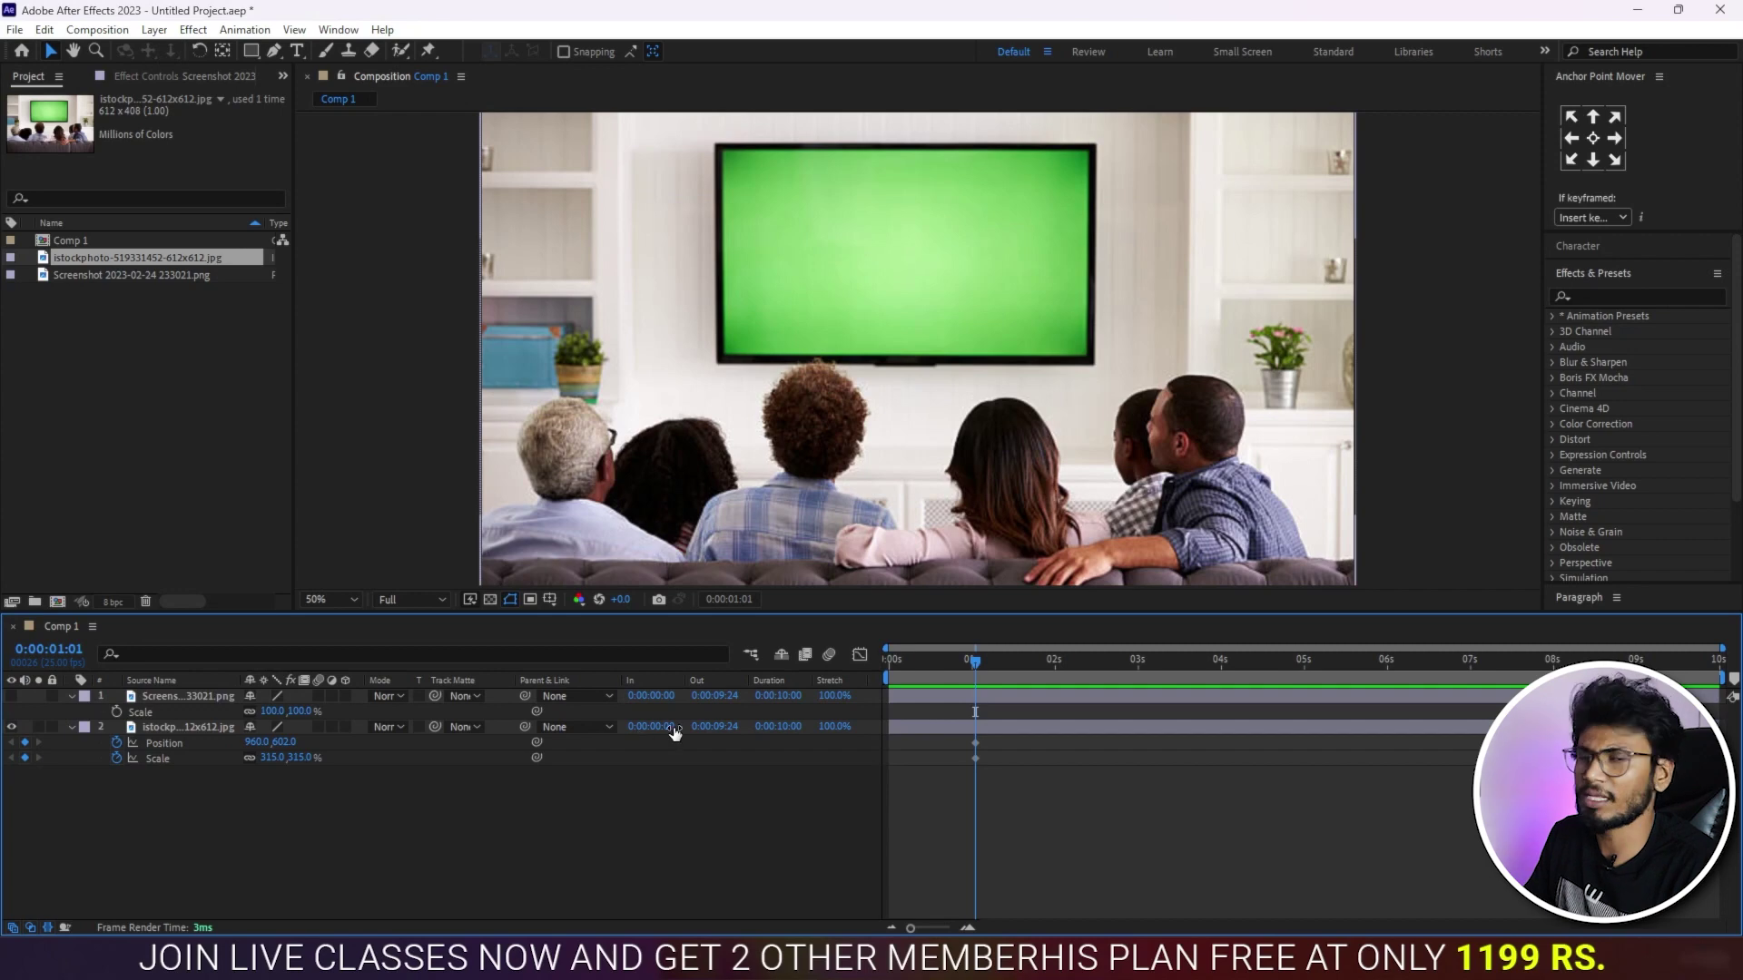
Step: Draw a rectangle shape covering the green TV screen and nudge it down slightly to fit inside the TV frame
click(253, 54)
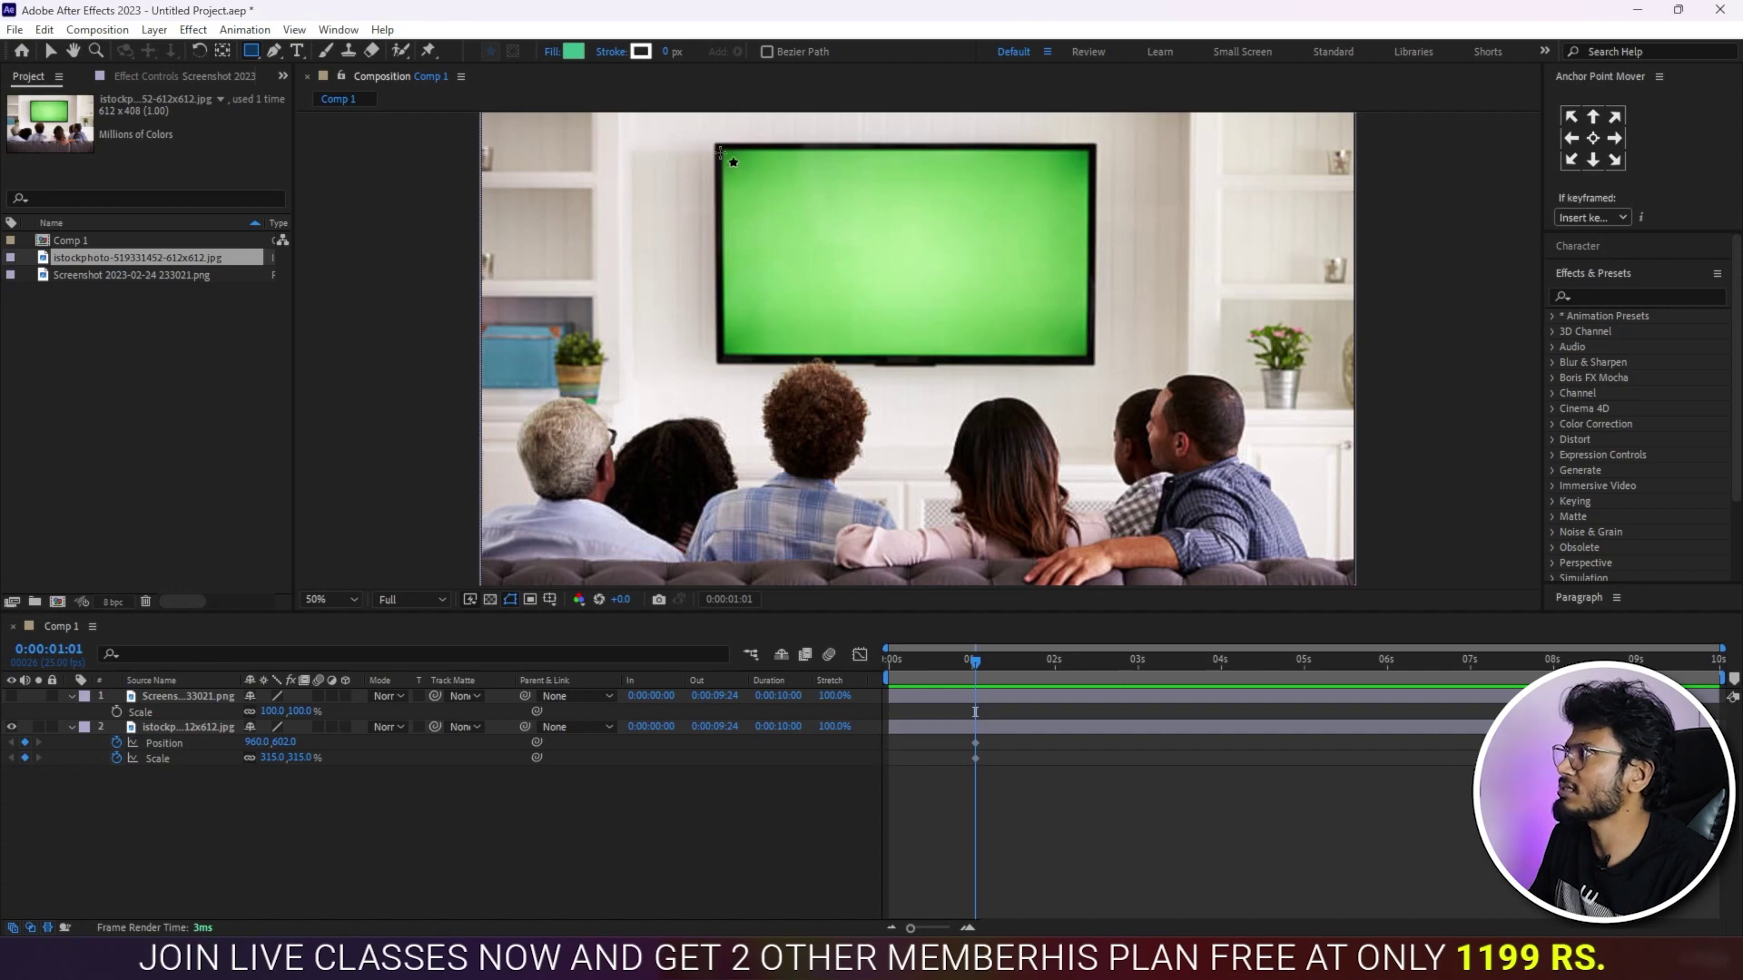
drag(720, 146, 1087, 353)
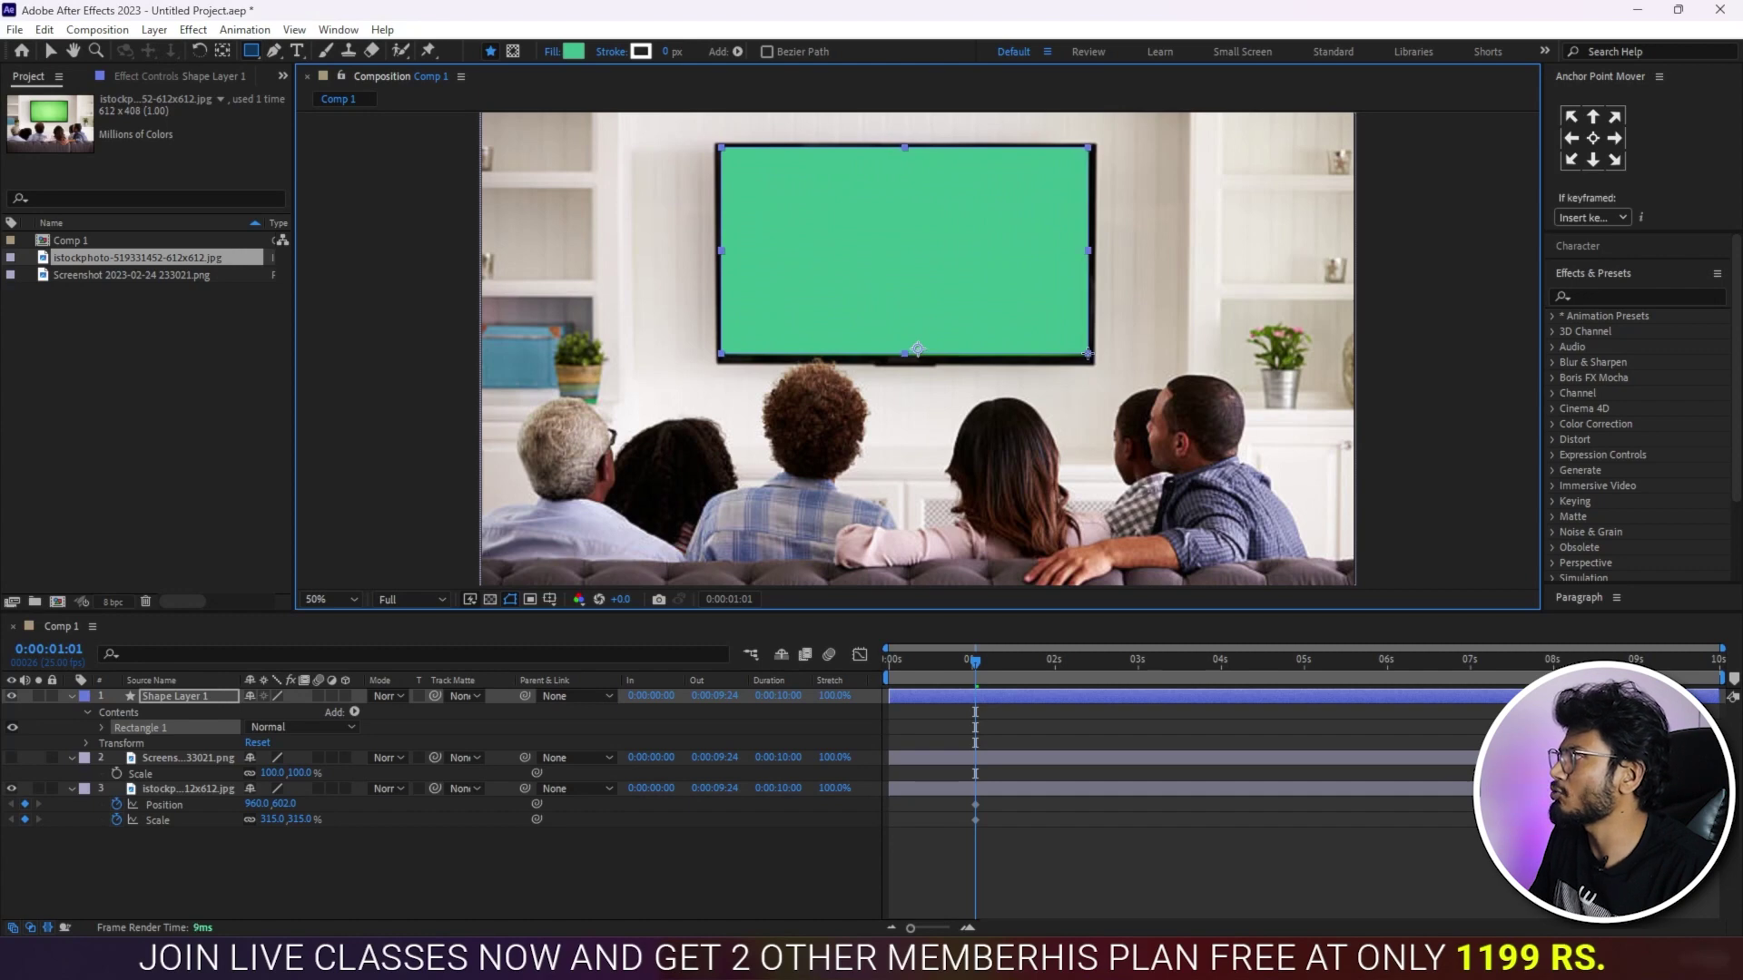
key(Down)
key(Down)
key(Down)
key(Down)
key(Down)
key(Down)
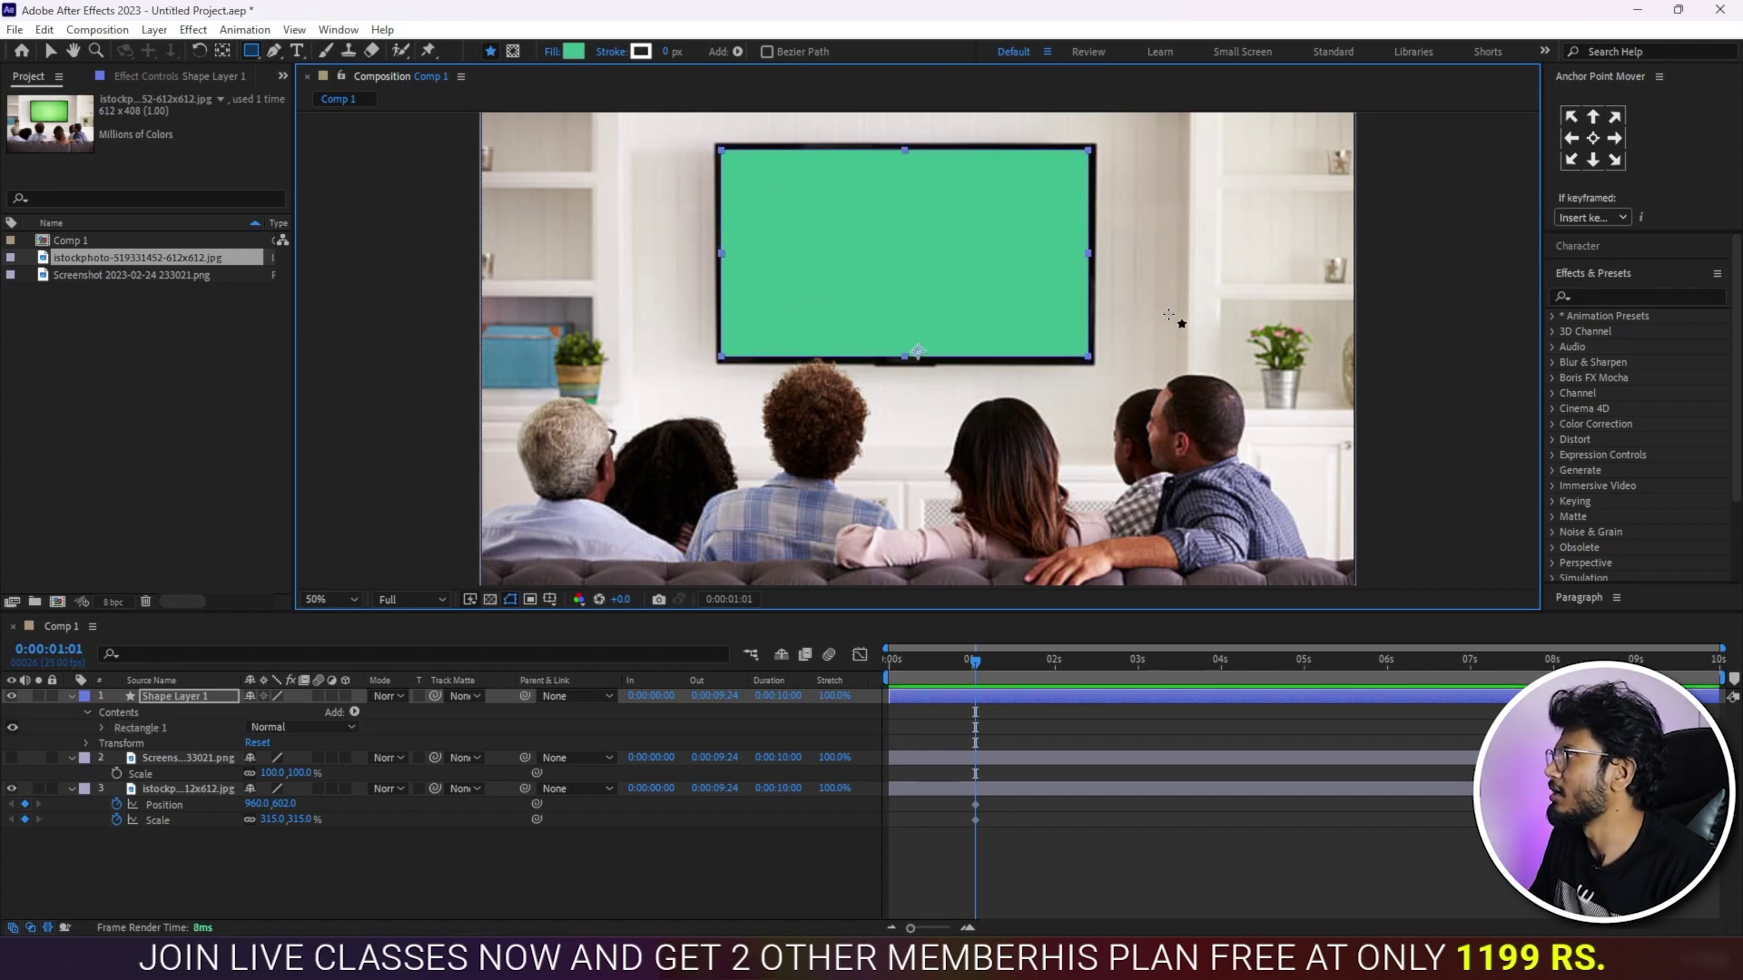
click(410, 881)
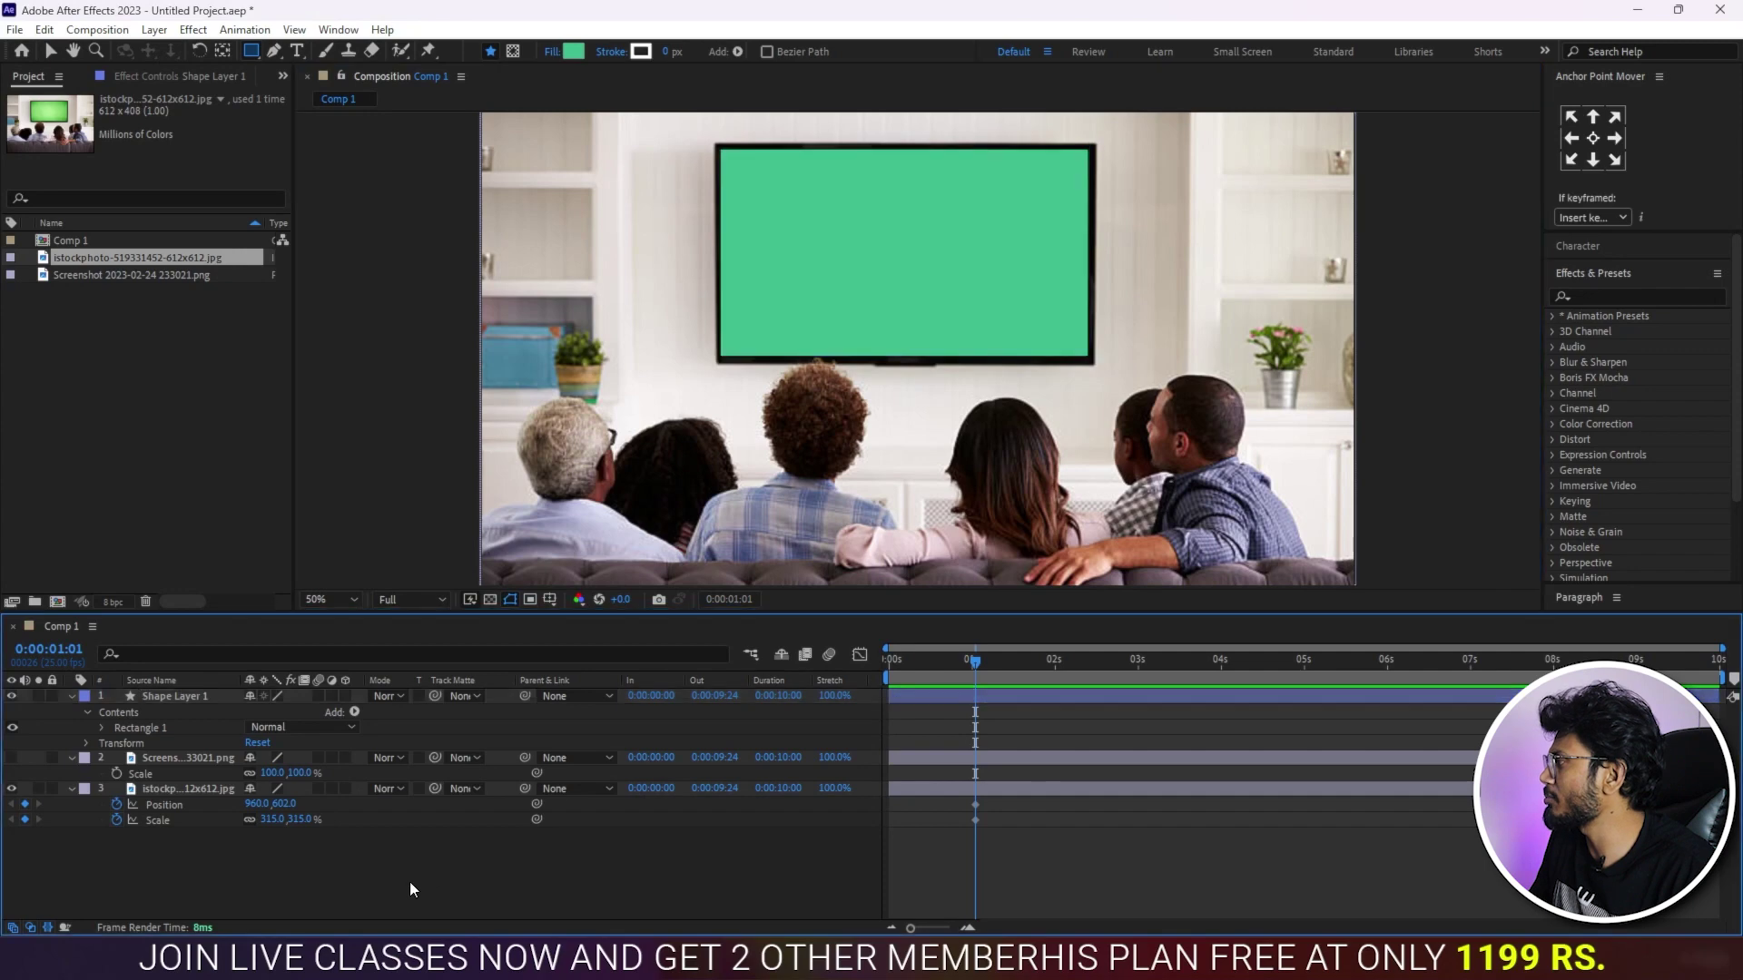
Step: Show the screenshot layer and set the rectangle shape layer as its track matte, then return to the Selection tool
click(16, 757)
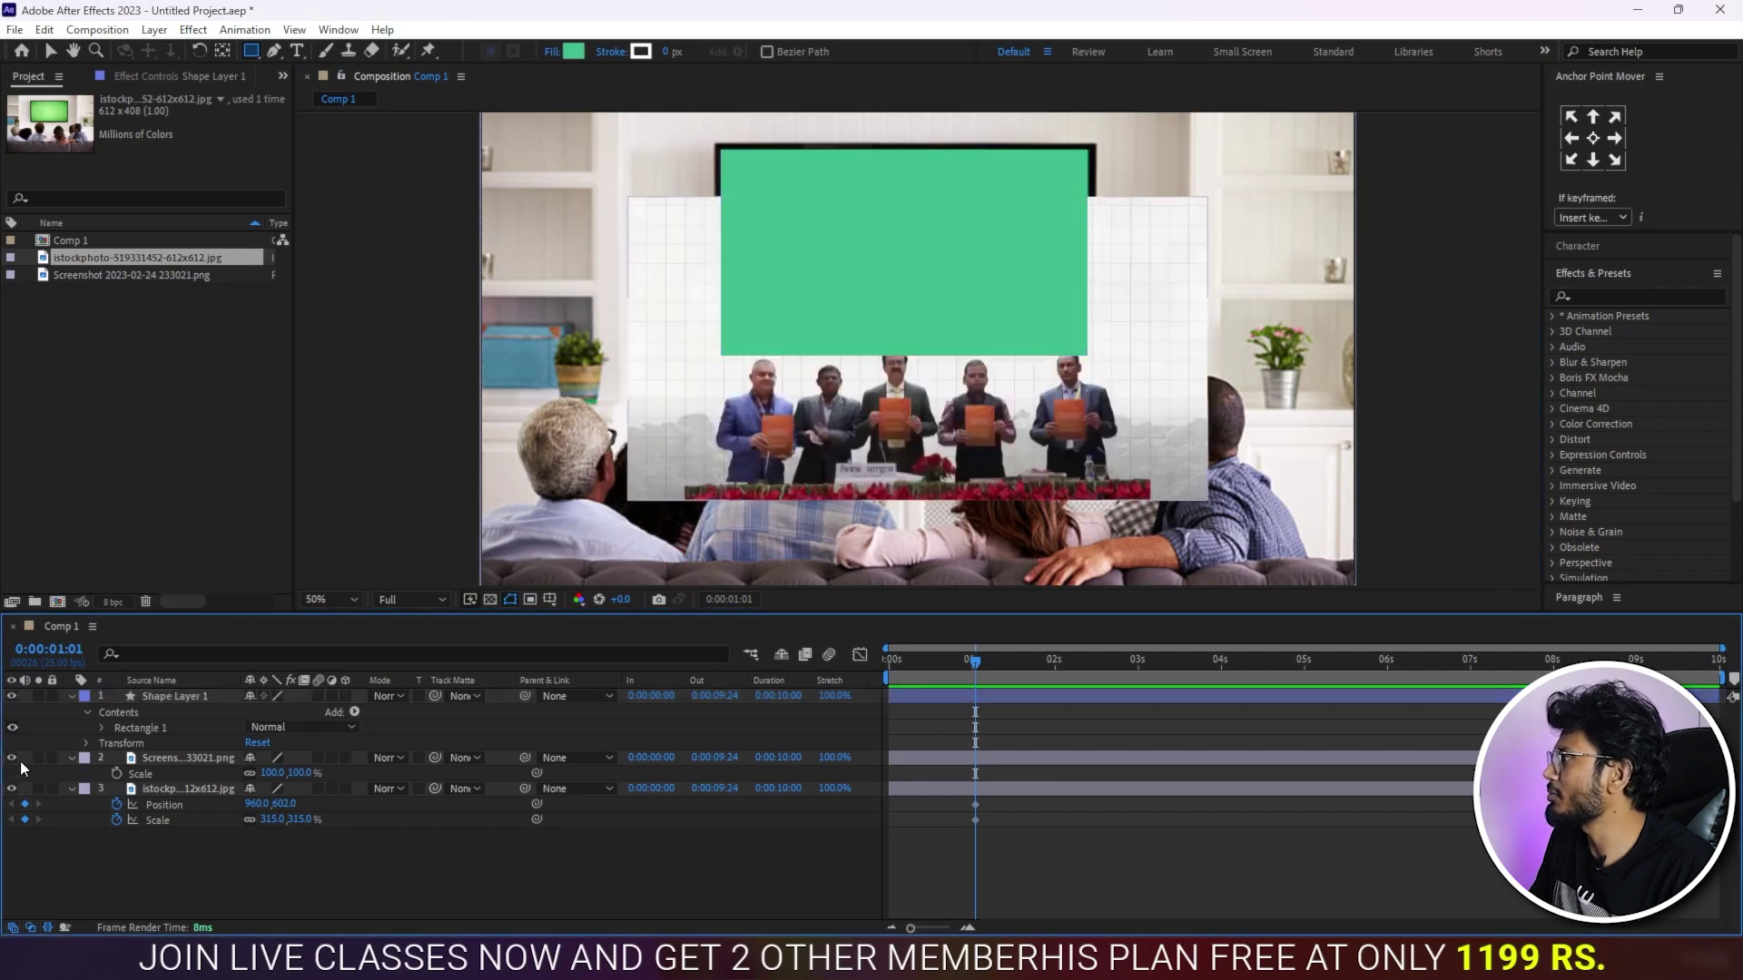
drag(437, 759, 192, 699)
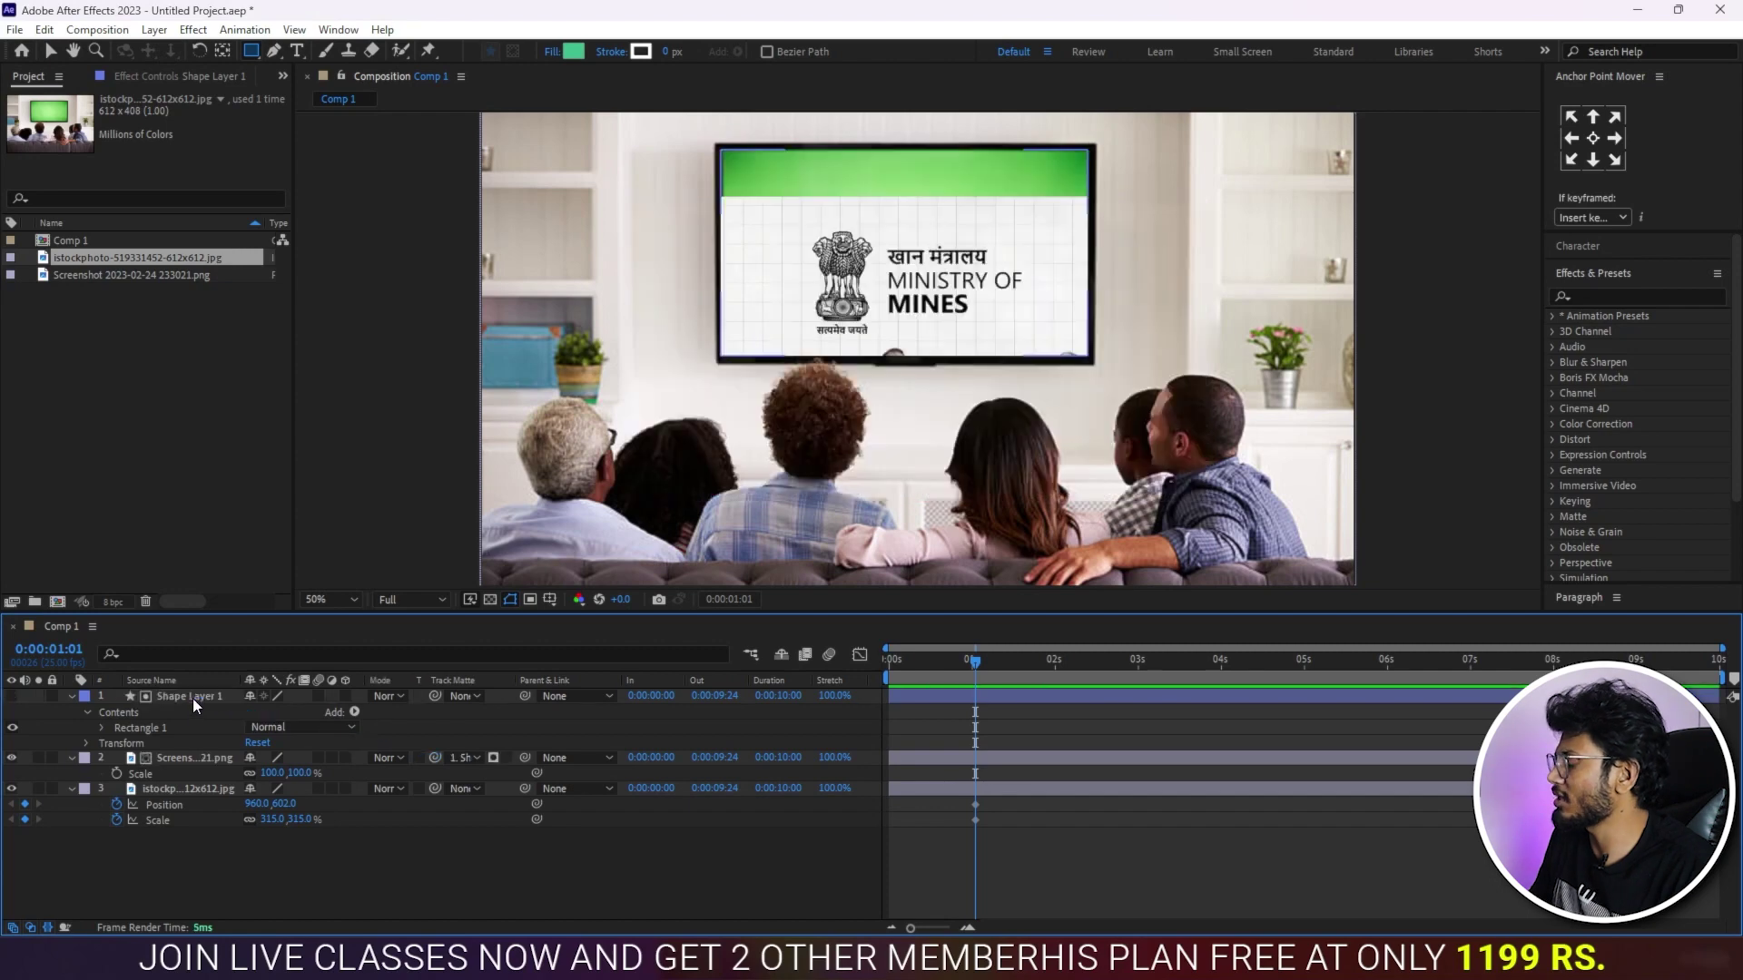
click(51, 52)
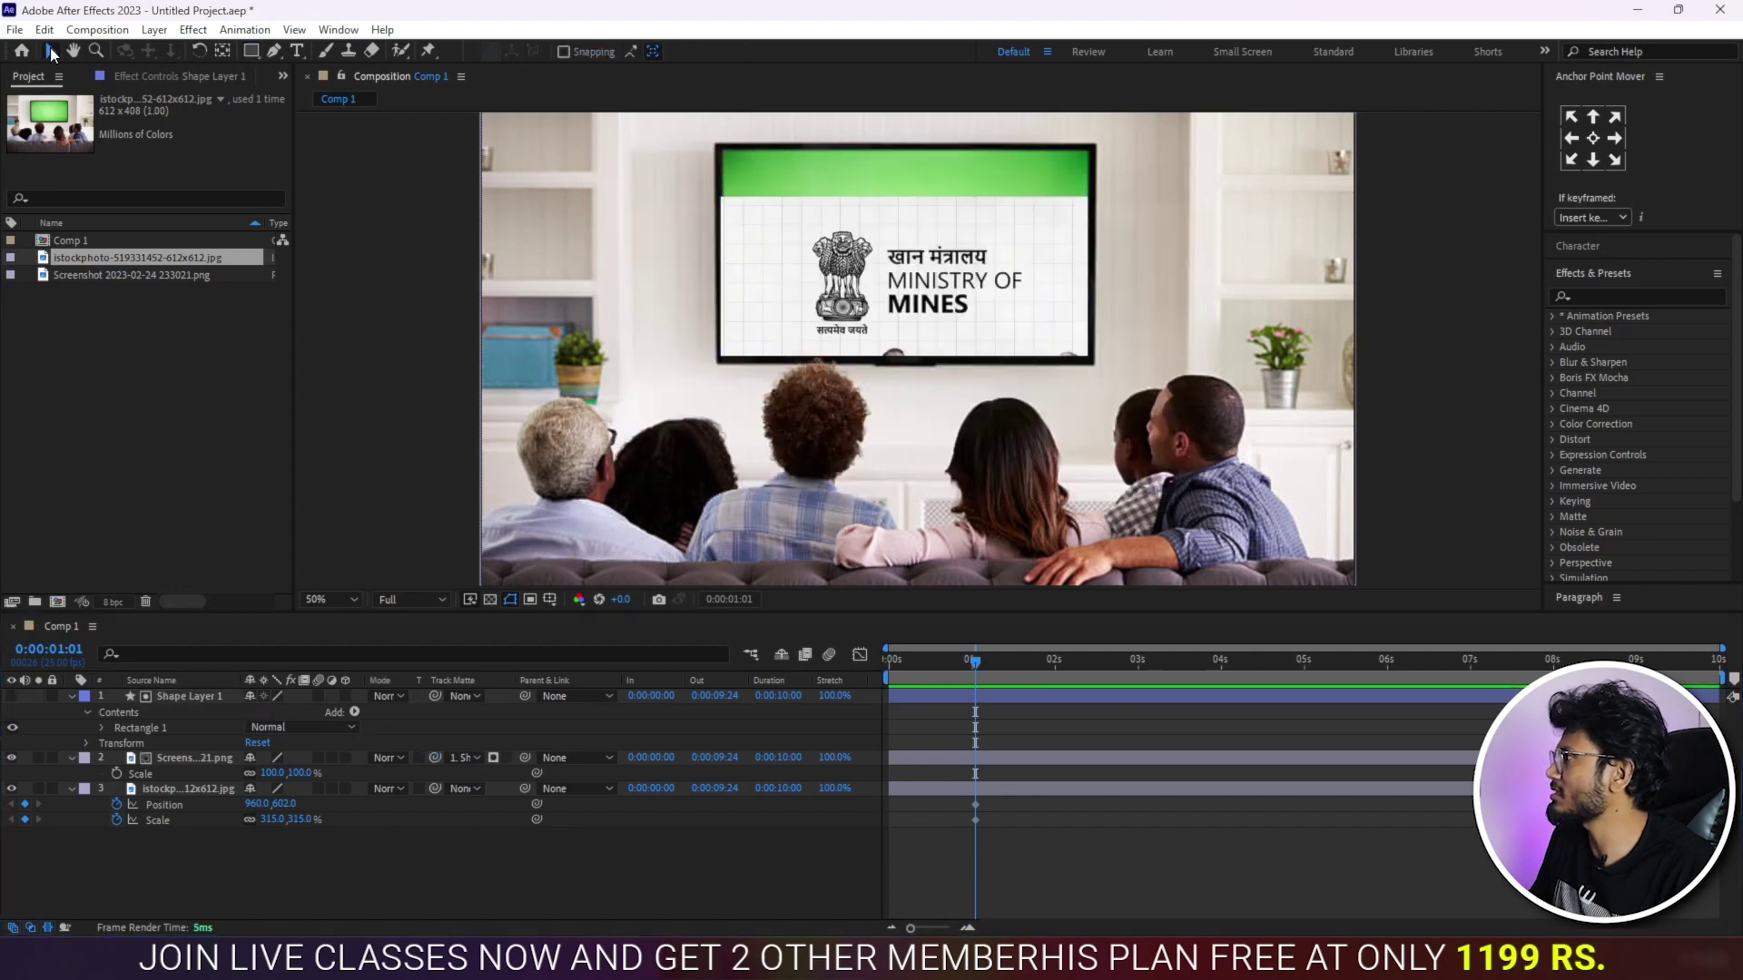
Step: Move the Ministry of Mines screenshot up into the TV frame and scale it down to 67%
click(877, 299)
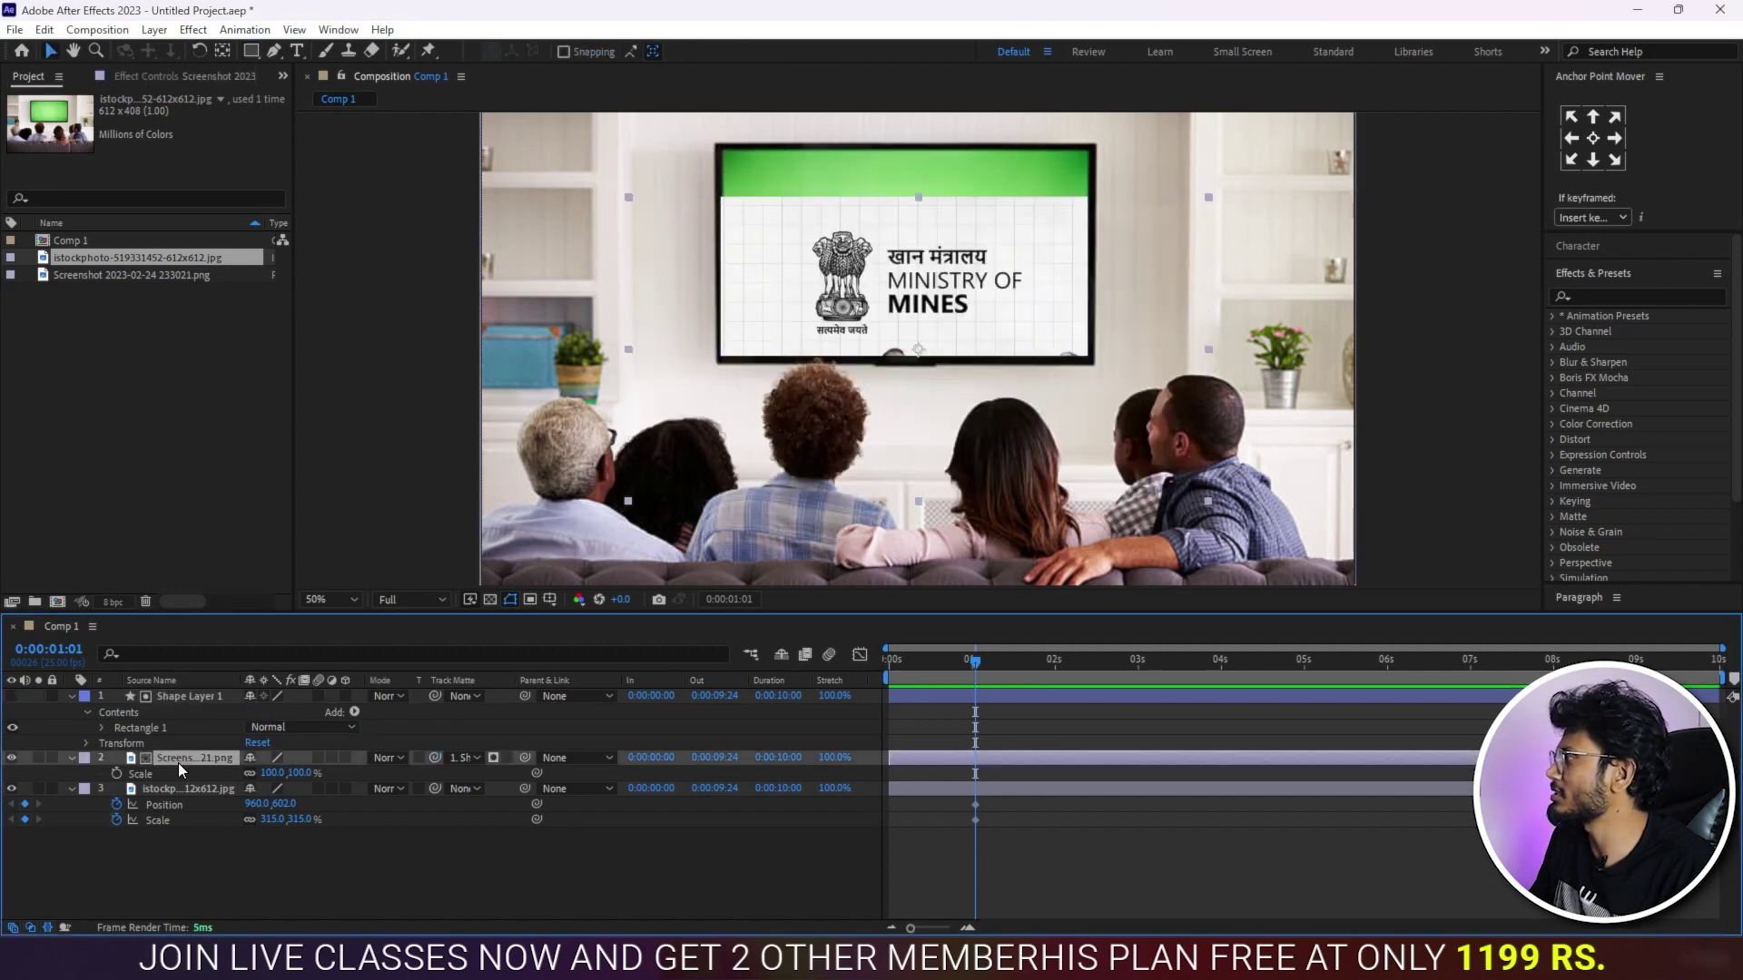
drag(907, 294, 907, 171)
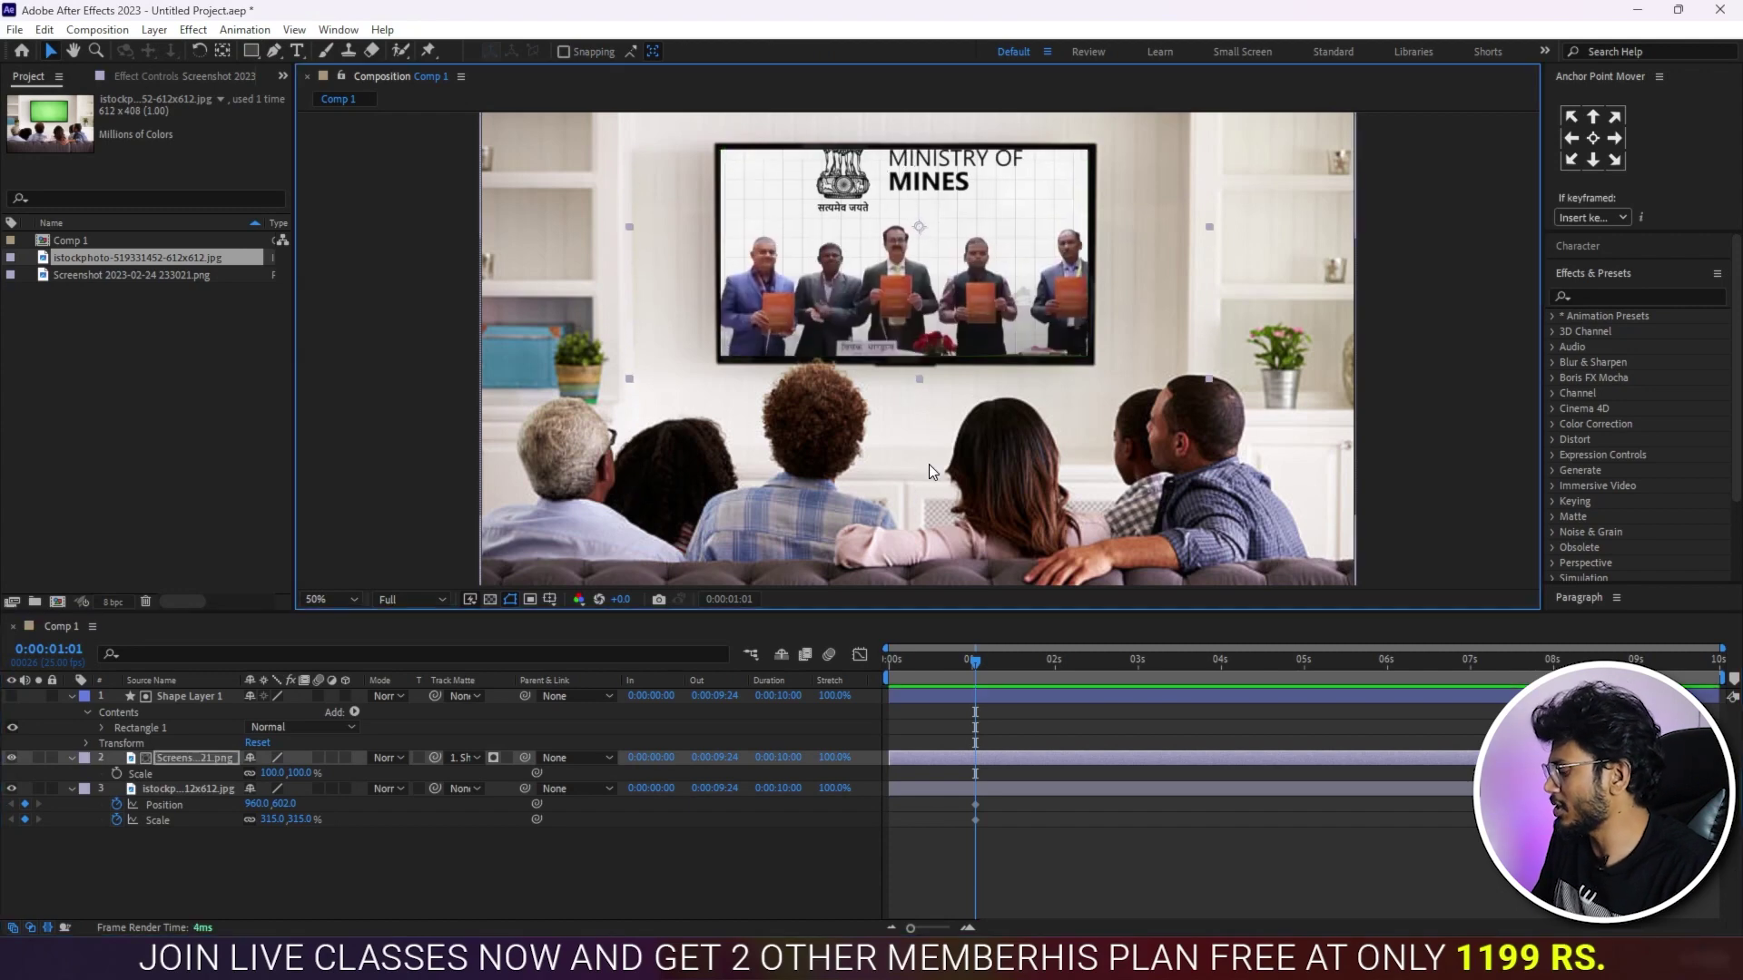
click(72, 758)
key(s)
drag(270, 772, 240, 773)
mouse_move(1015, 328)
mouse_down()
mouse_move(1006, 352)
mouse_move(994, 305)
mouse_up()
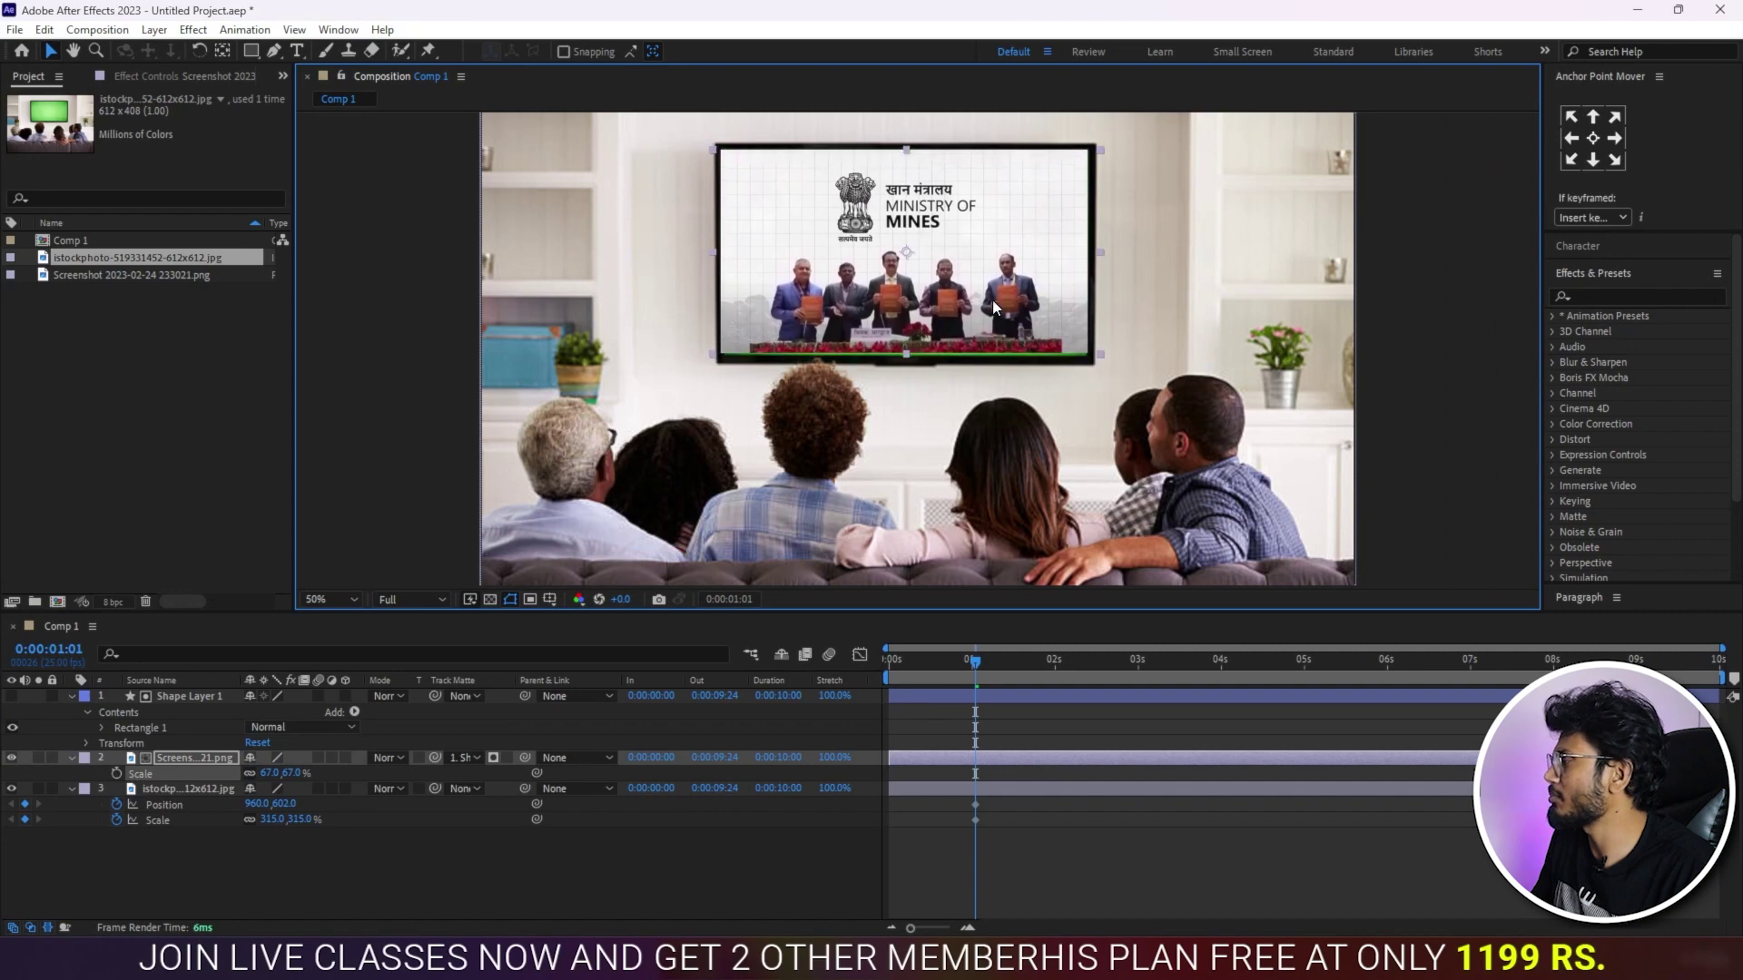
Step: Set the screenshot layer's scale to 68%, raise it gradually to 72% so it fills the TV screen, and deselect it
click(270, 772)
text(6)
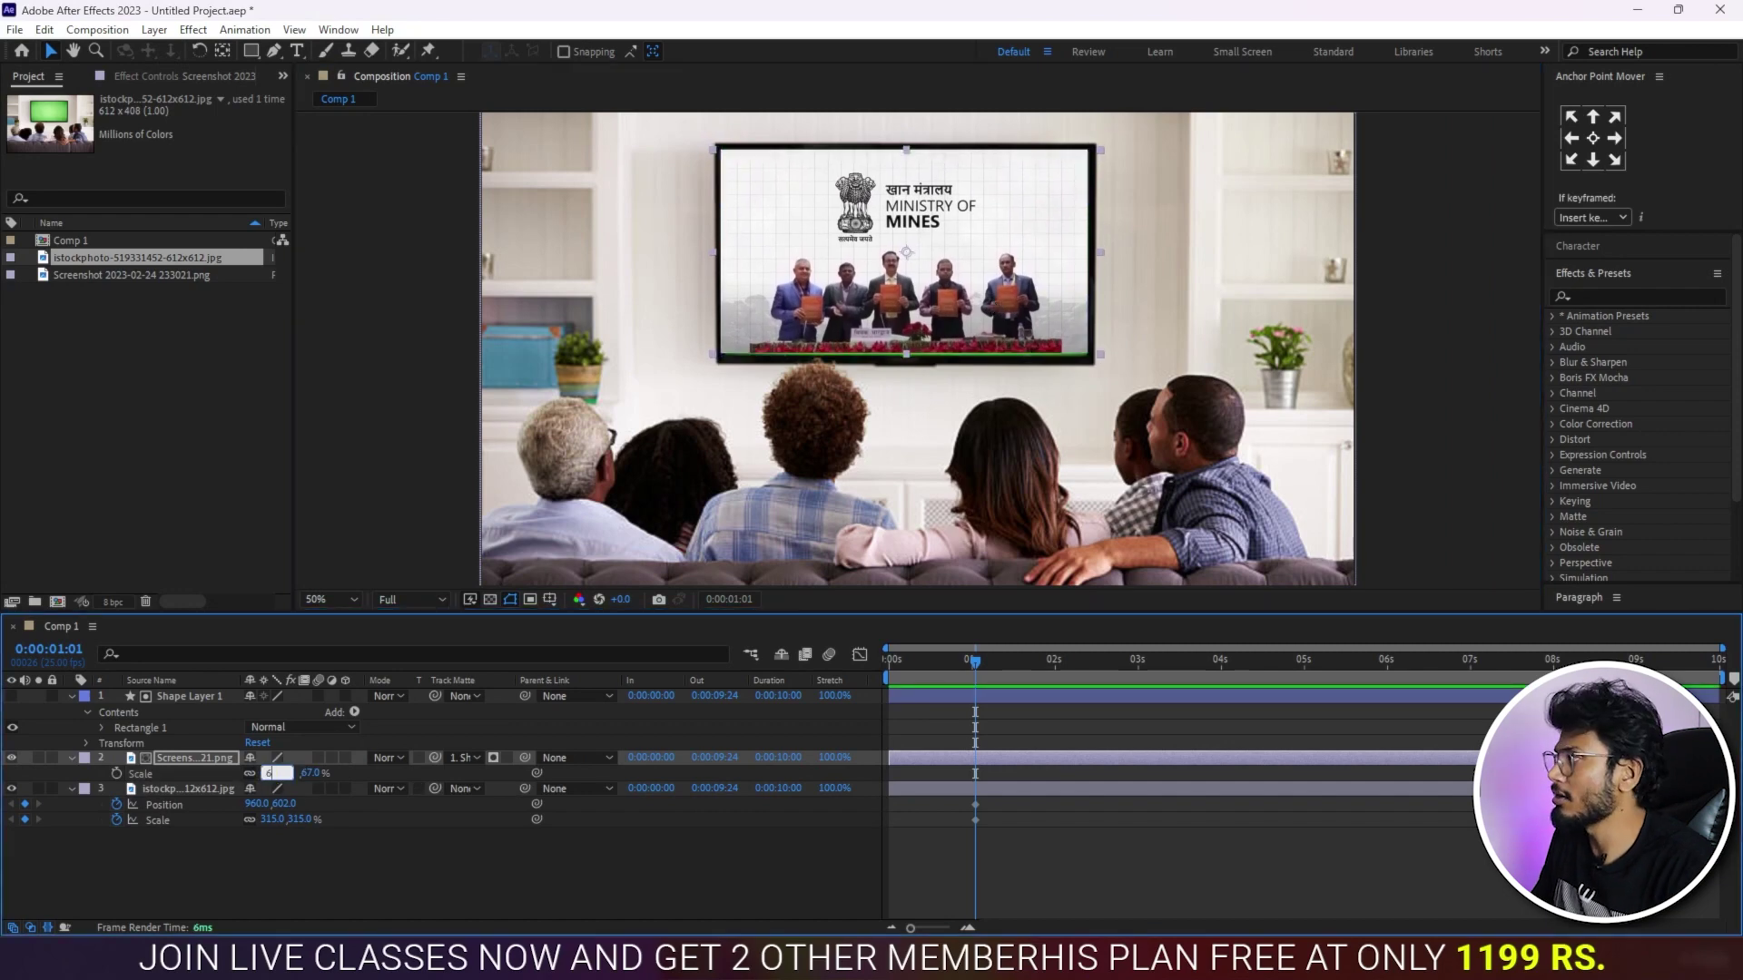
text(8)
key(Return)
key(alt+KP_Add)
key(alt+KP_Add)
key(alt+KP_Add)
key(alt+KP_Add)
key(F2)
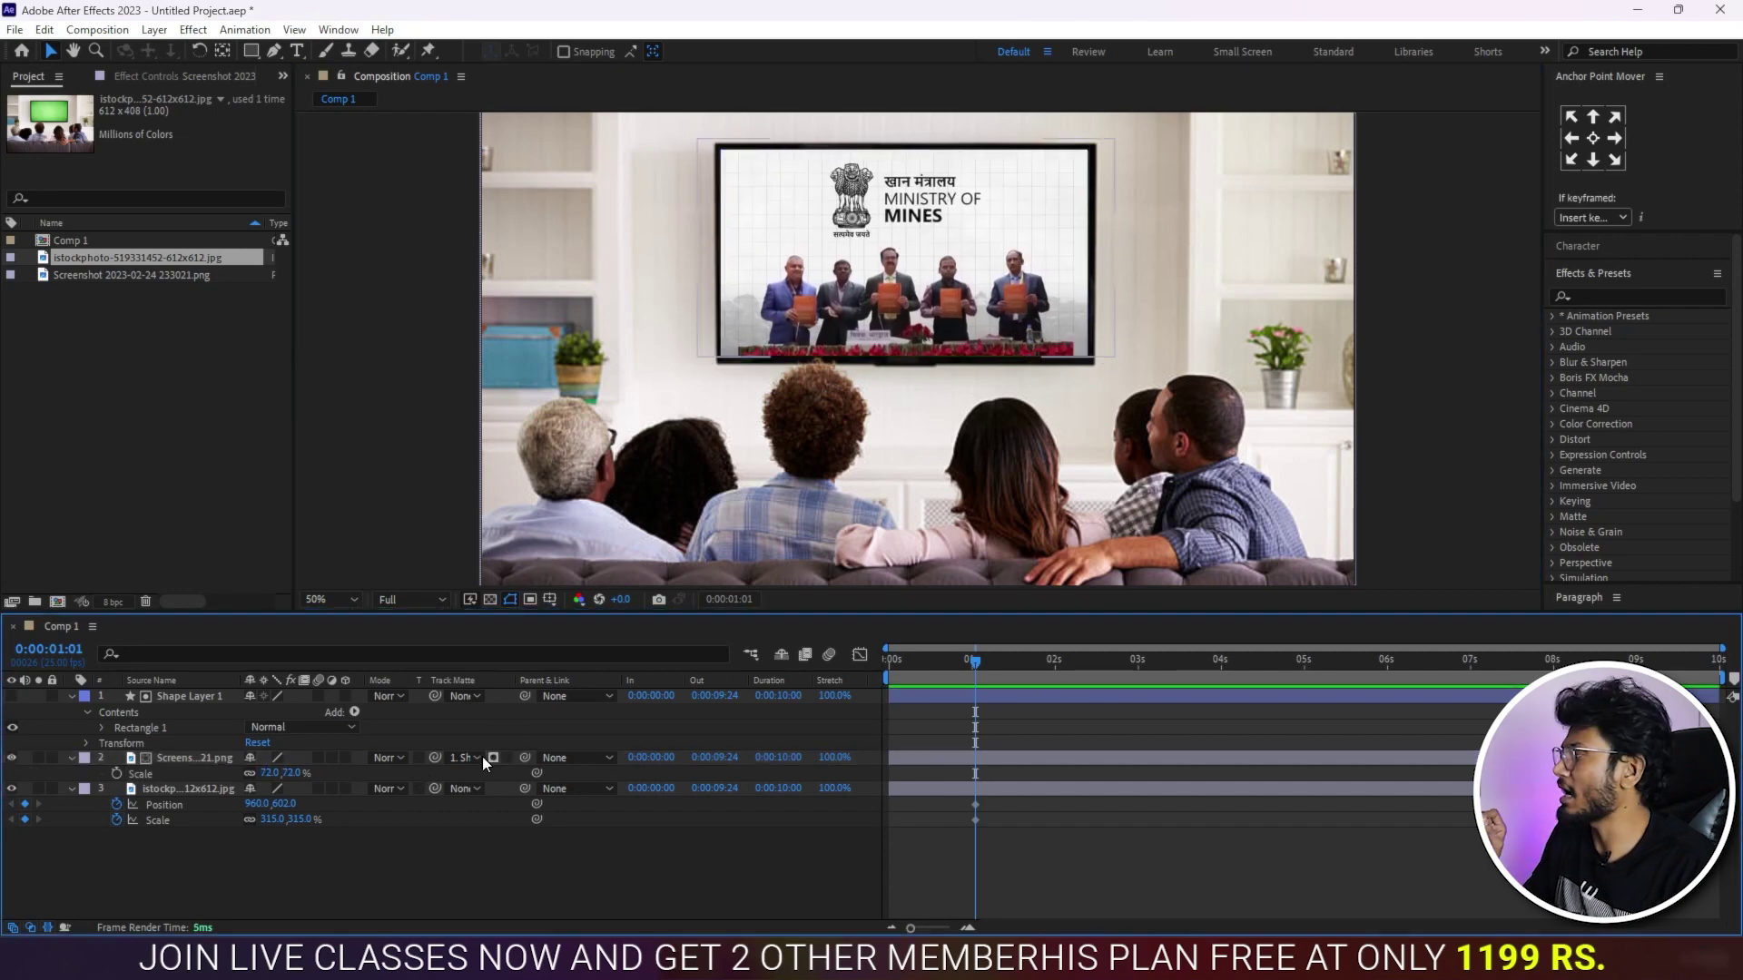
Step: Parent the rectangle shape layer and the screenshot layer to the family TV photo layer, and deselect them
click(186, 697)
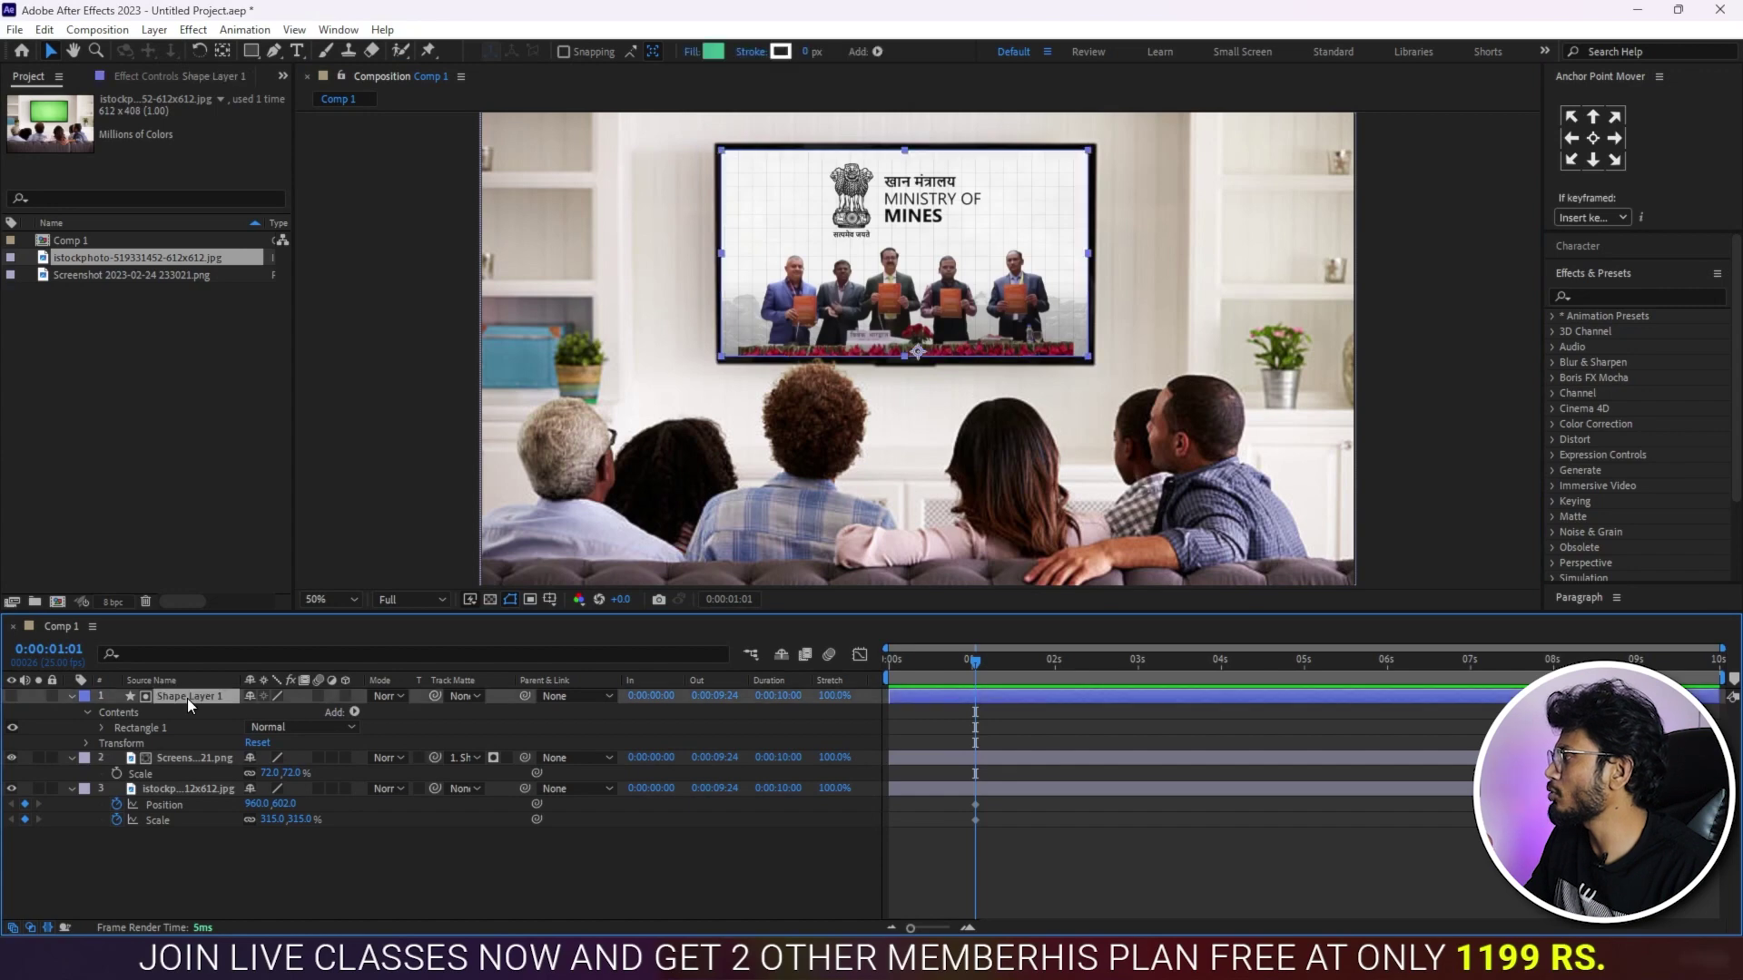
shift+click(178, 757)
drag(524, 696, 208, 786)
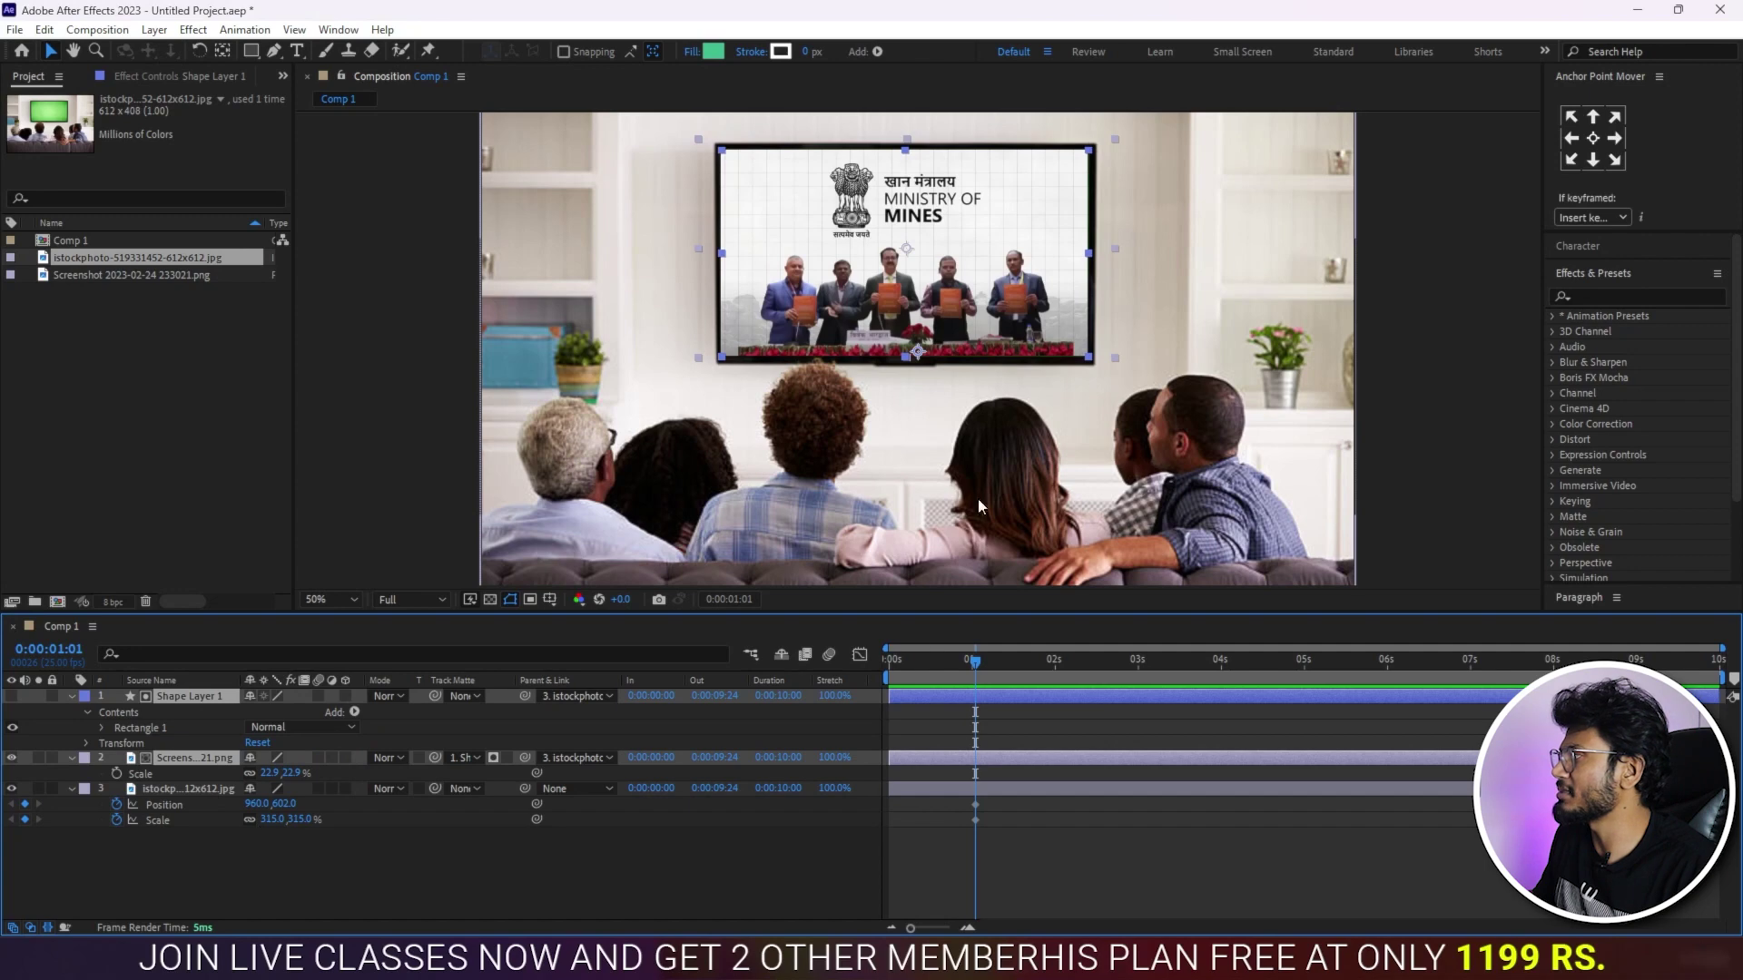
click(675, 851)
Step: Keyframe the family photo at 0:00:00:00 with Scale 755% and Position 1036, 1176 so the TV picture fills the frame, and preview the zoom-out
click(185, 789)
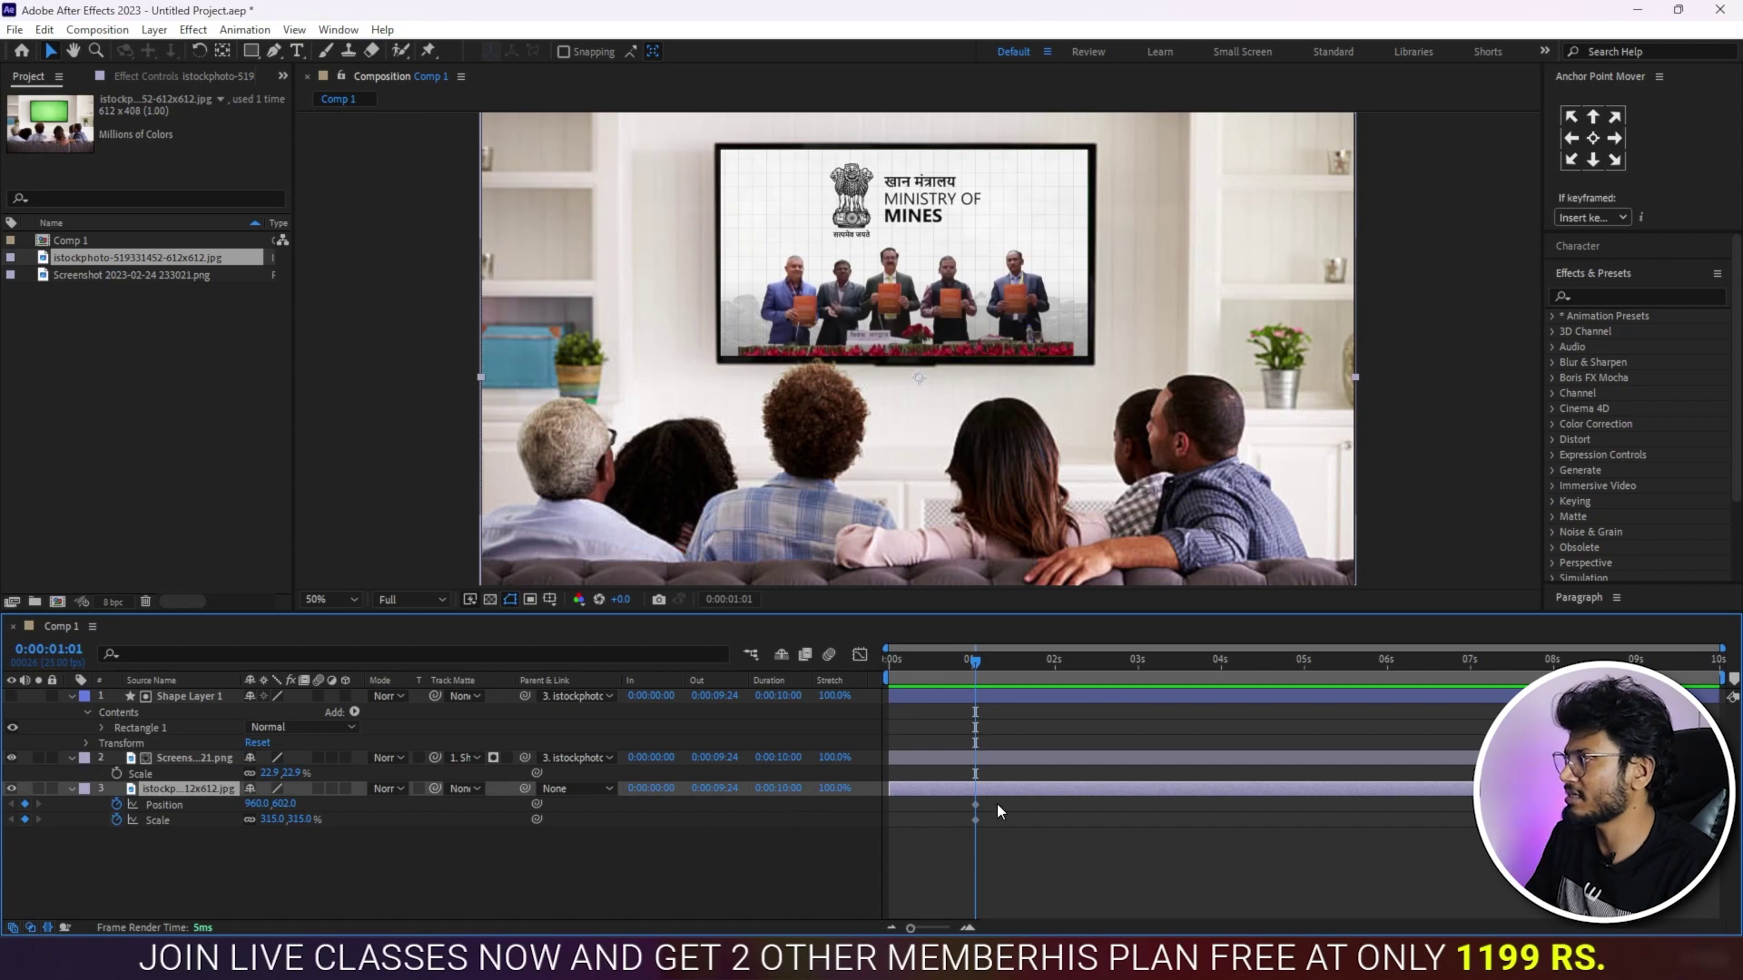
drag(944, 659, 879, 660)
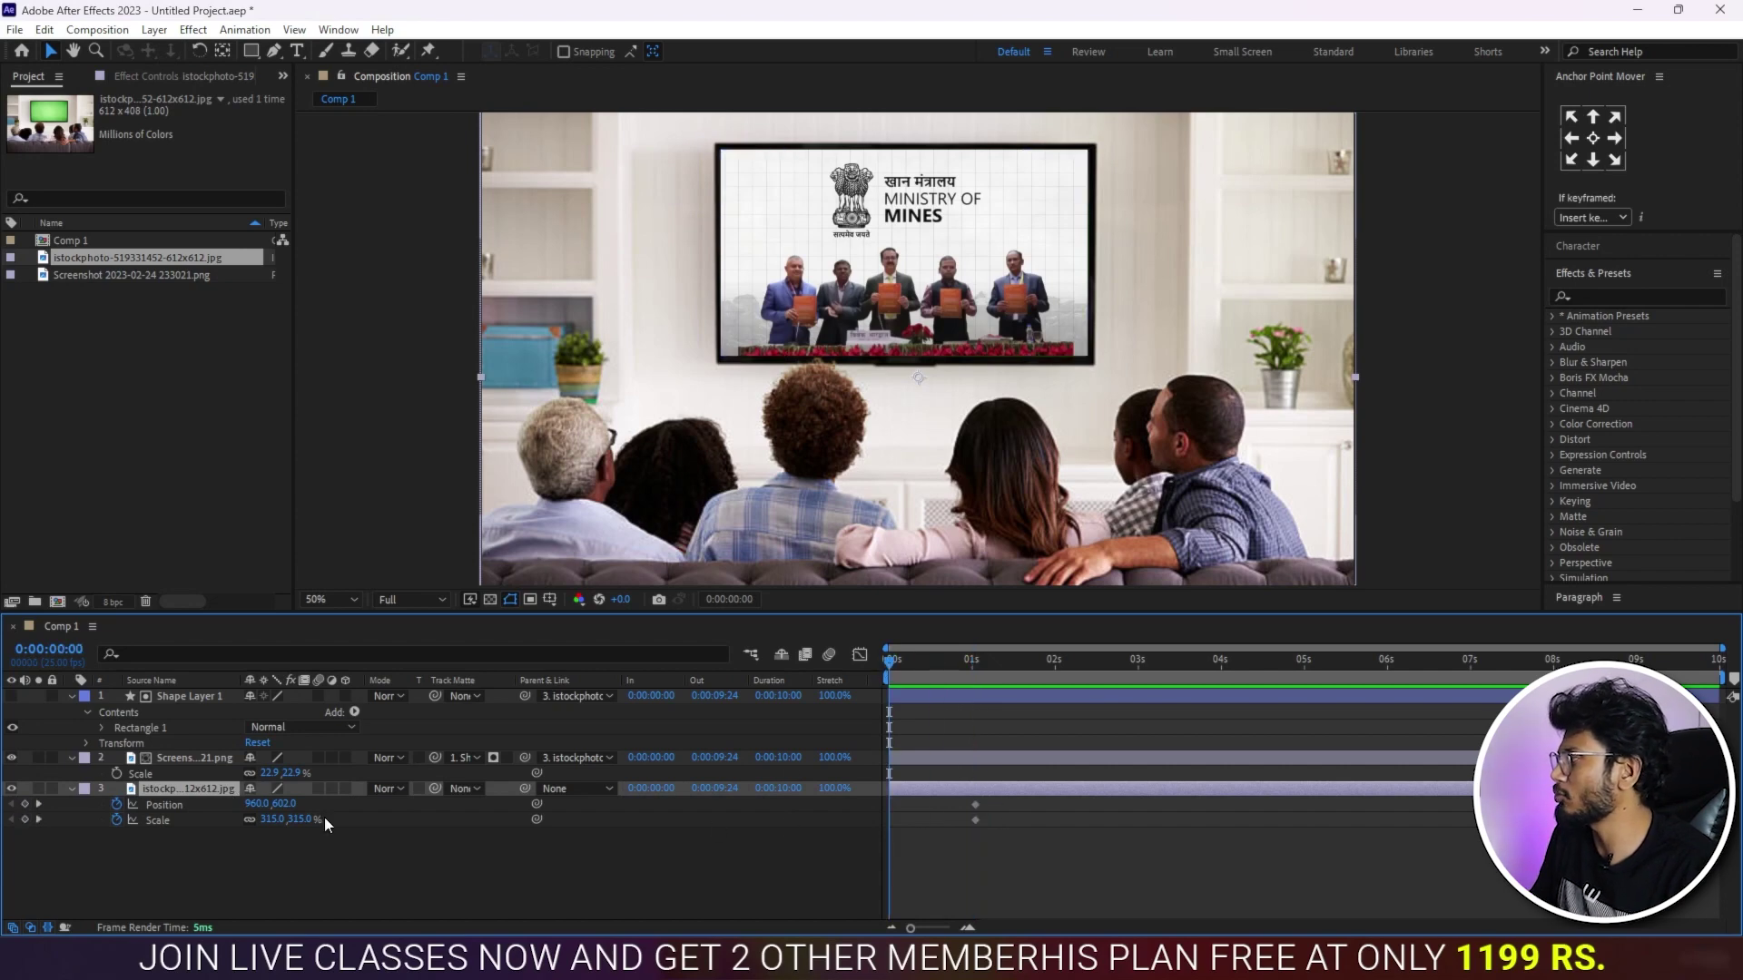
drag(271, 820, 490, 821)
drag(283, 804, 595, 841)
mouse_move(272, 819)
mouse_down()
mouse_move(412, 806)
mouse_move(274, 822)
mouse_move(334, 807)
mouse_move(318, 801)
mouse_move(283, 819)
mouse_up()
click(398, 876)
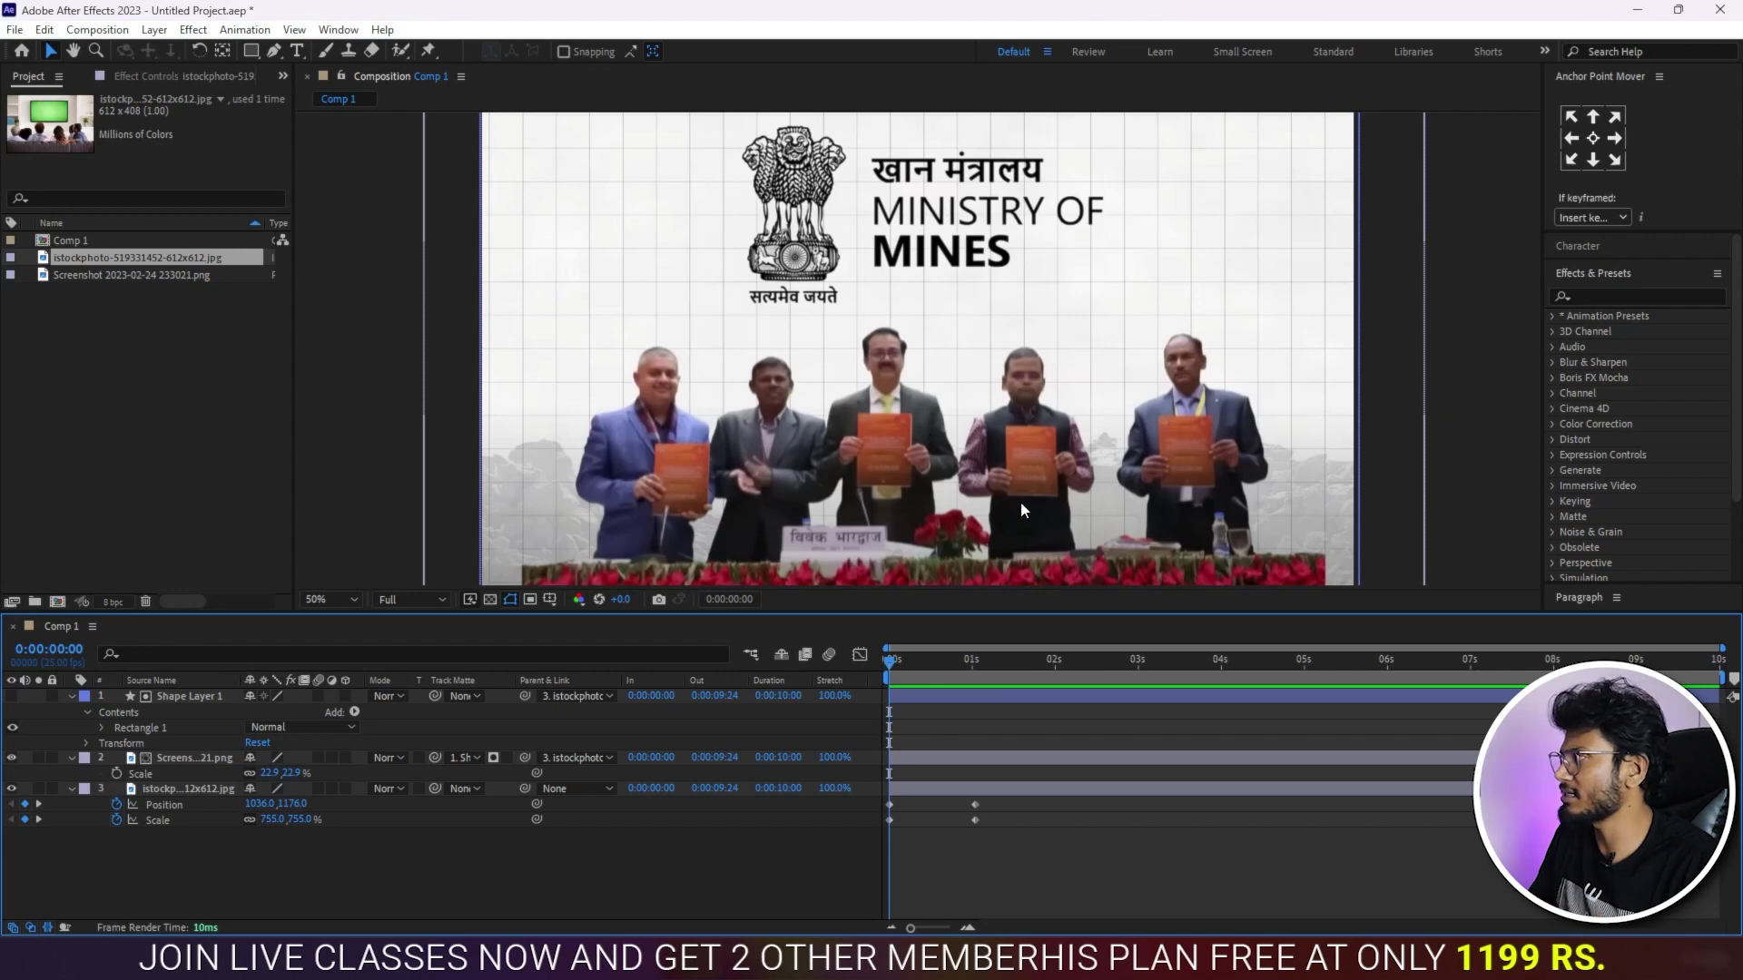
key(space)
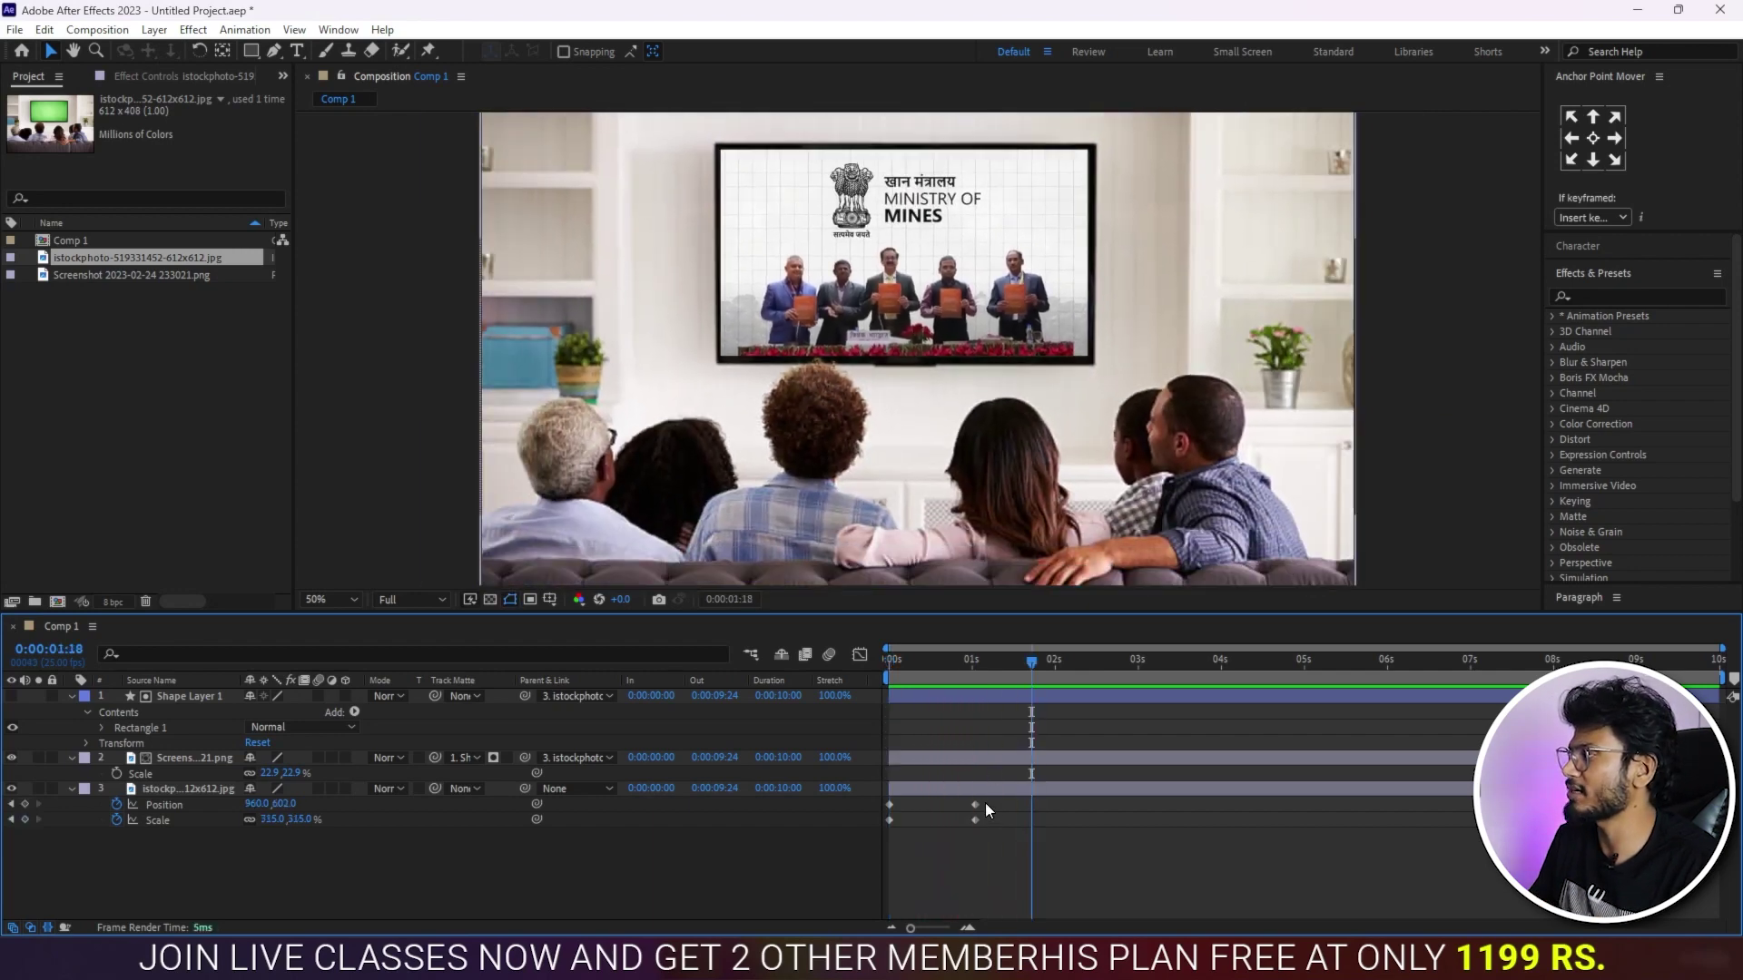
Step: Apply Easy Ease In to the photo's ending Position and Scale keyframes and Easy Ease Out to the starting ones, and preview the animation
drag(984, 803, 957, 830)
right_click(972, 820)
mouse_move(1049, 807)
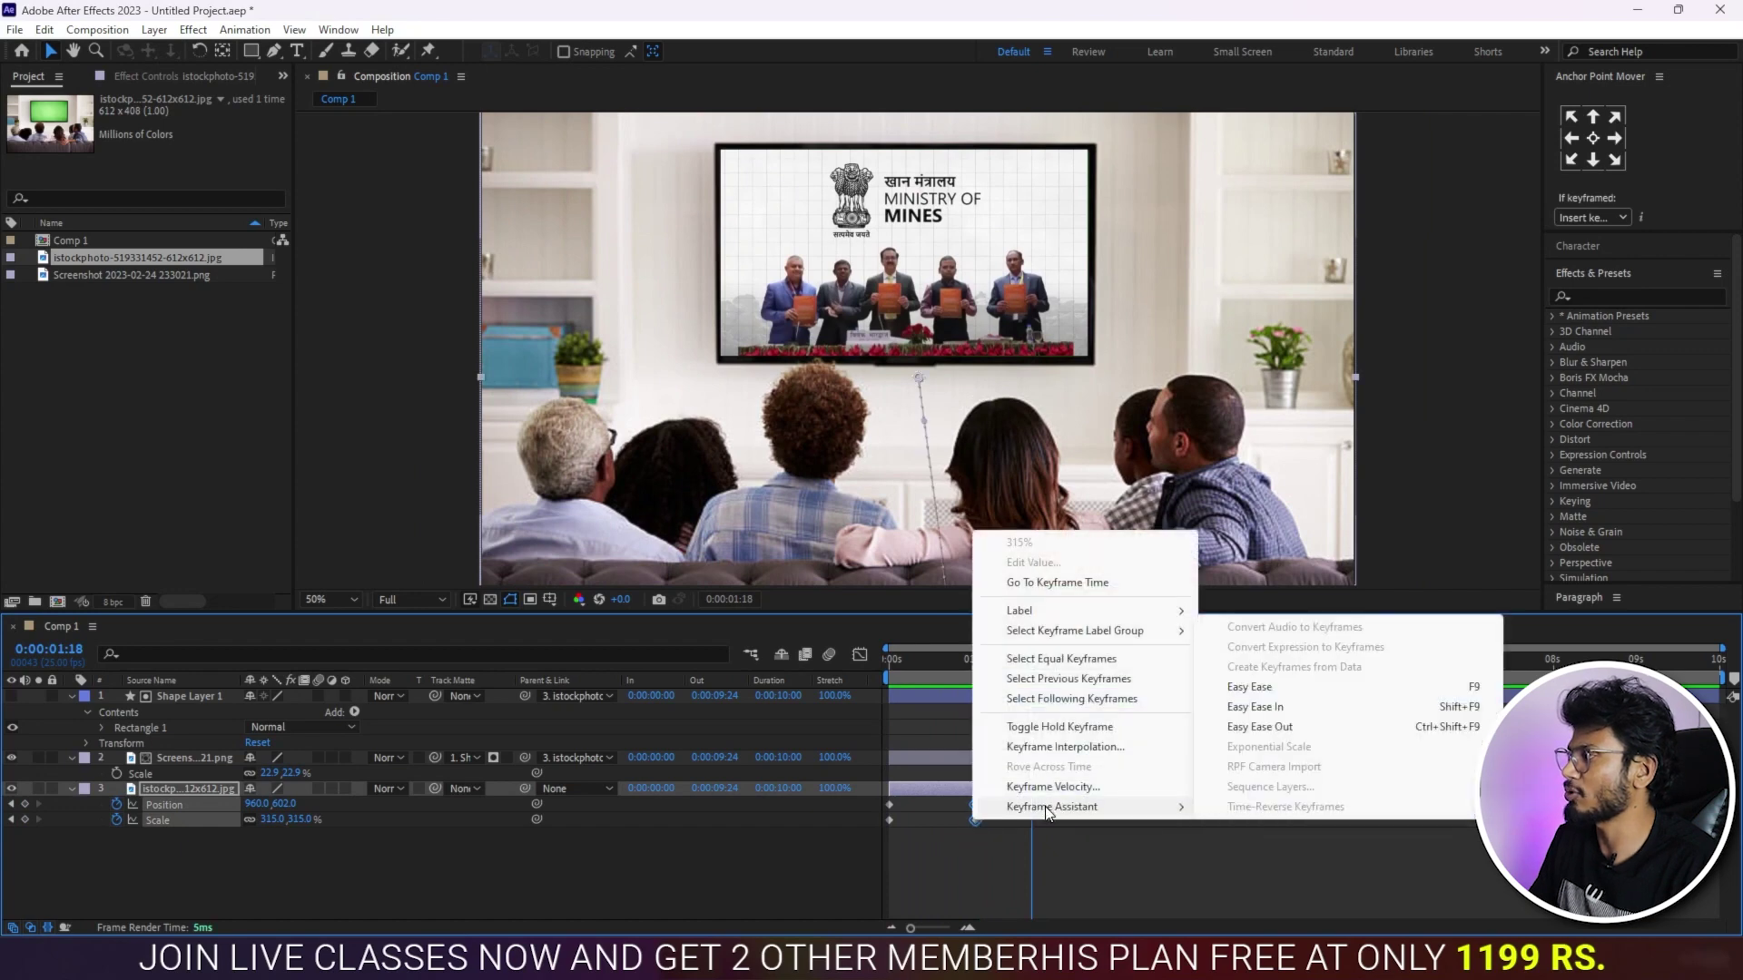
click(1280, 716)
drag(901, 830, 879, 792)
right_click(890, 805)
mouse_move(955, 797)
click(1171, 730)
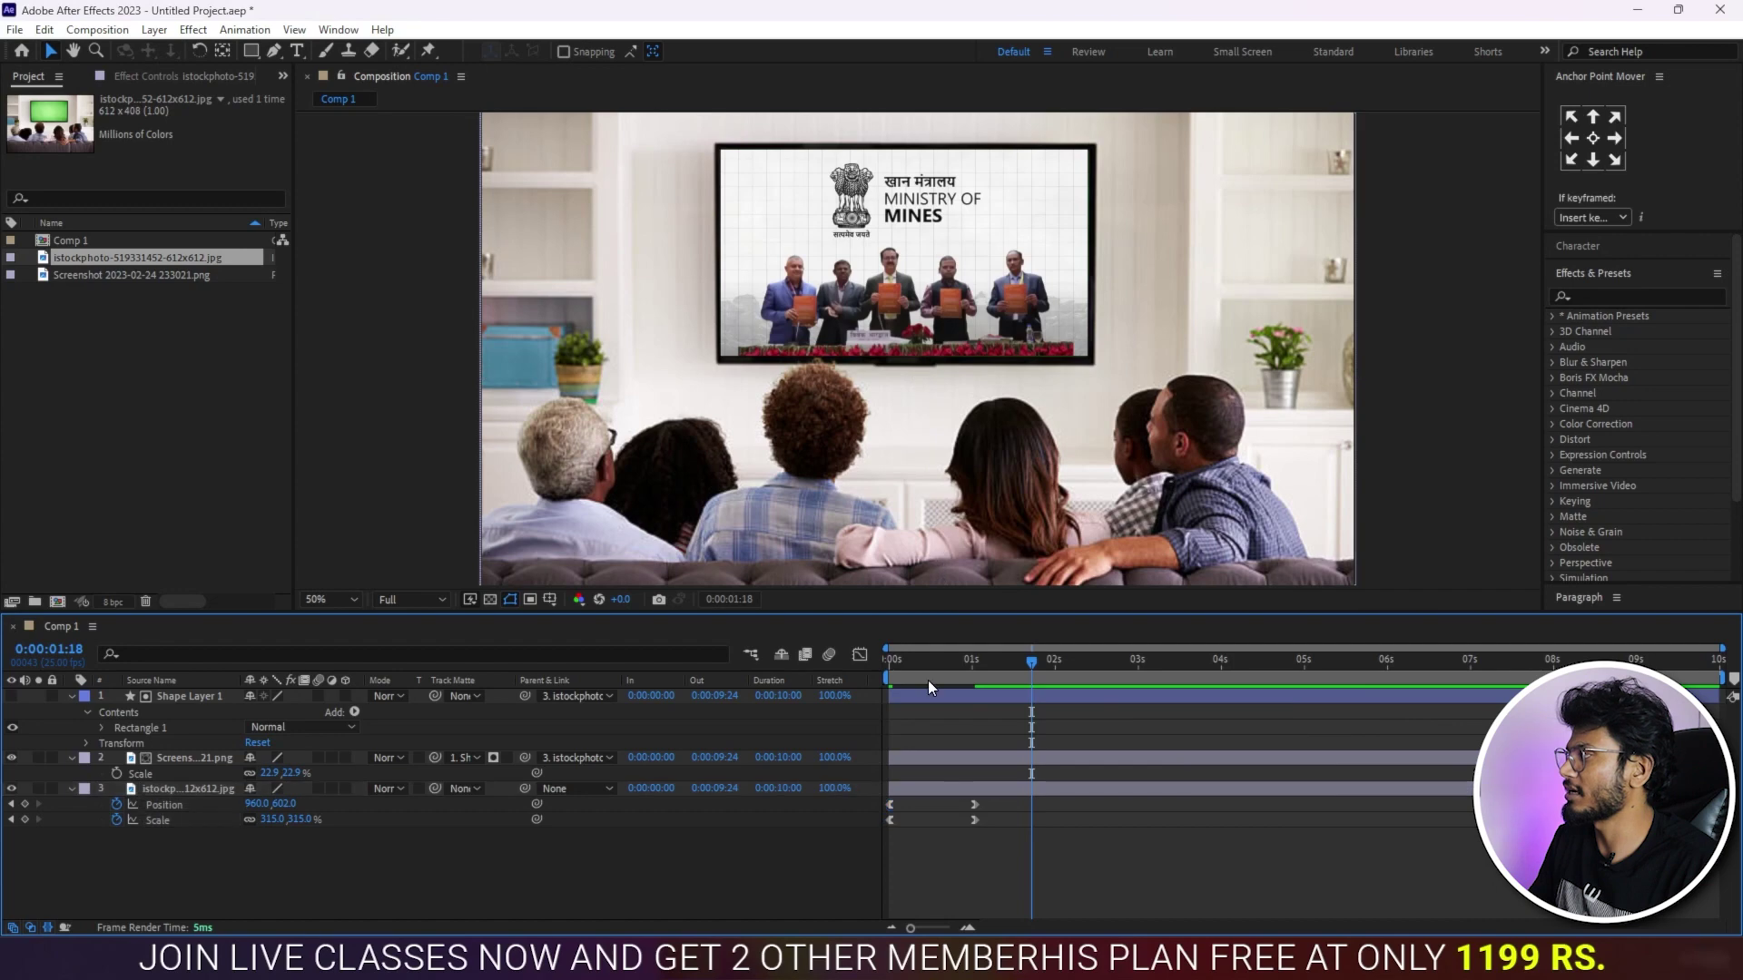
key(Home)
key(space)
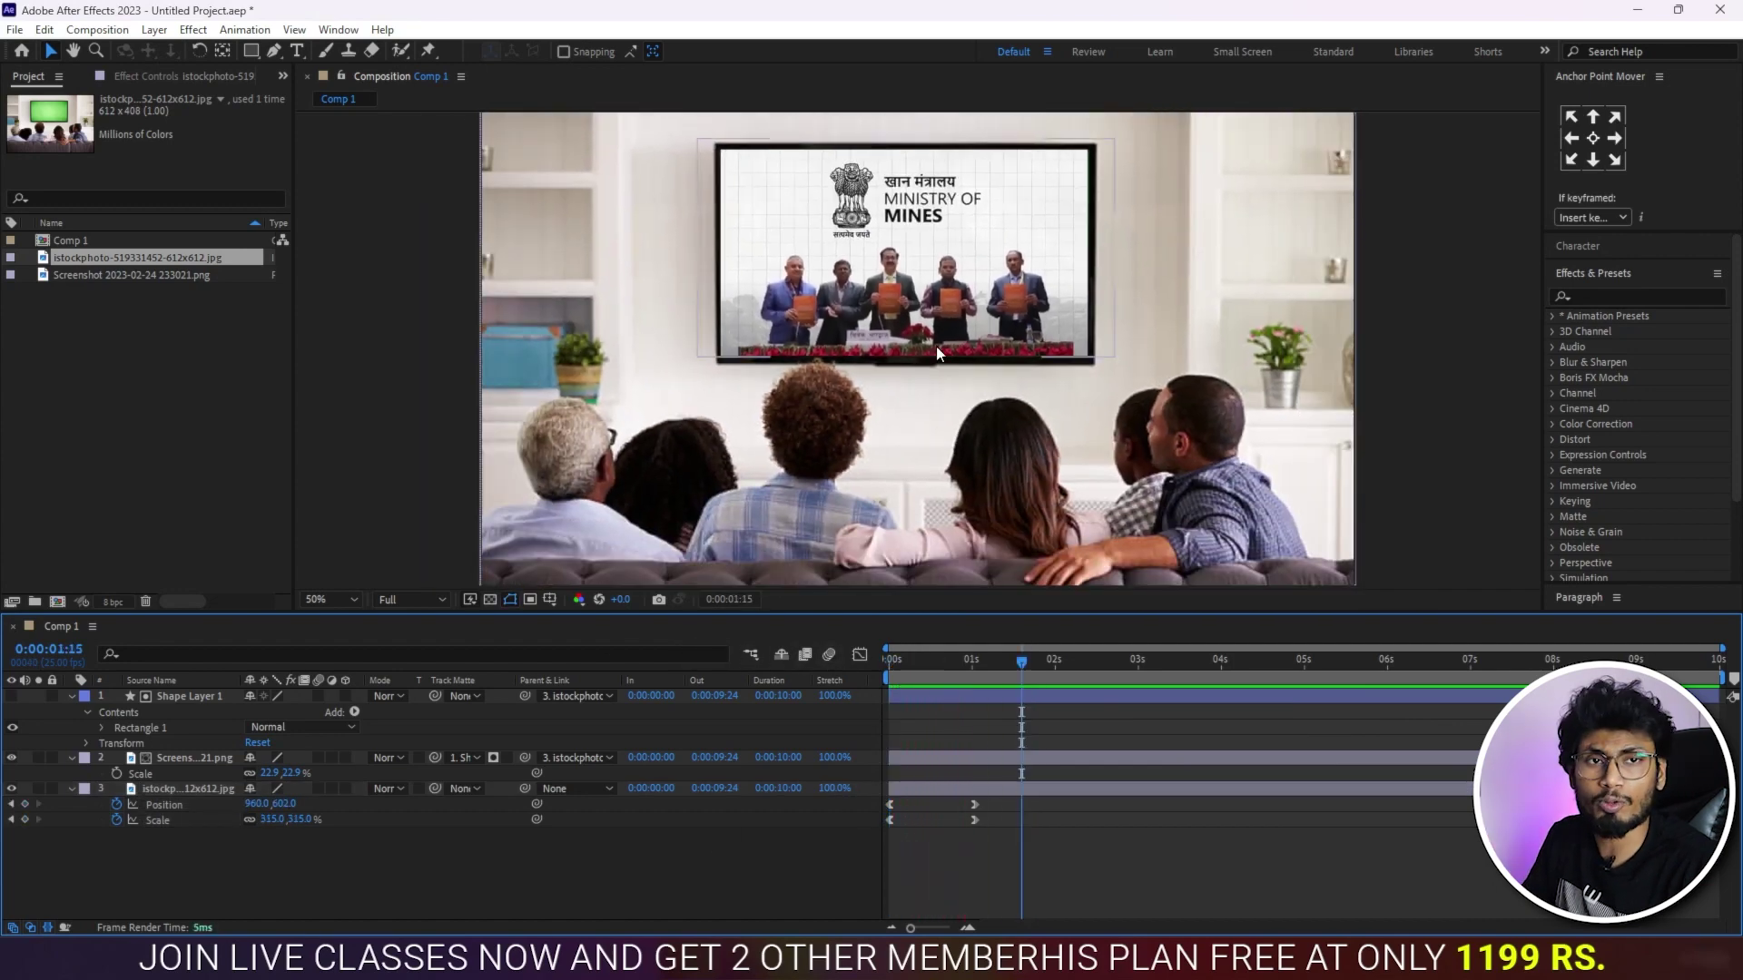
Step: Add a new adjustment layer above the other layers and apply the Gaussian Blur effect to it
right_click(501, 862)
mouse_move(602, 640)
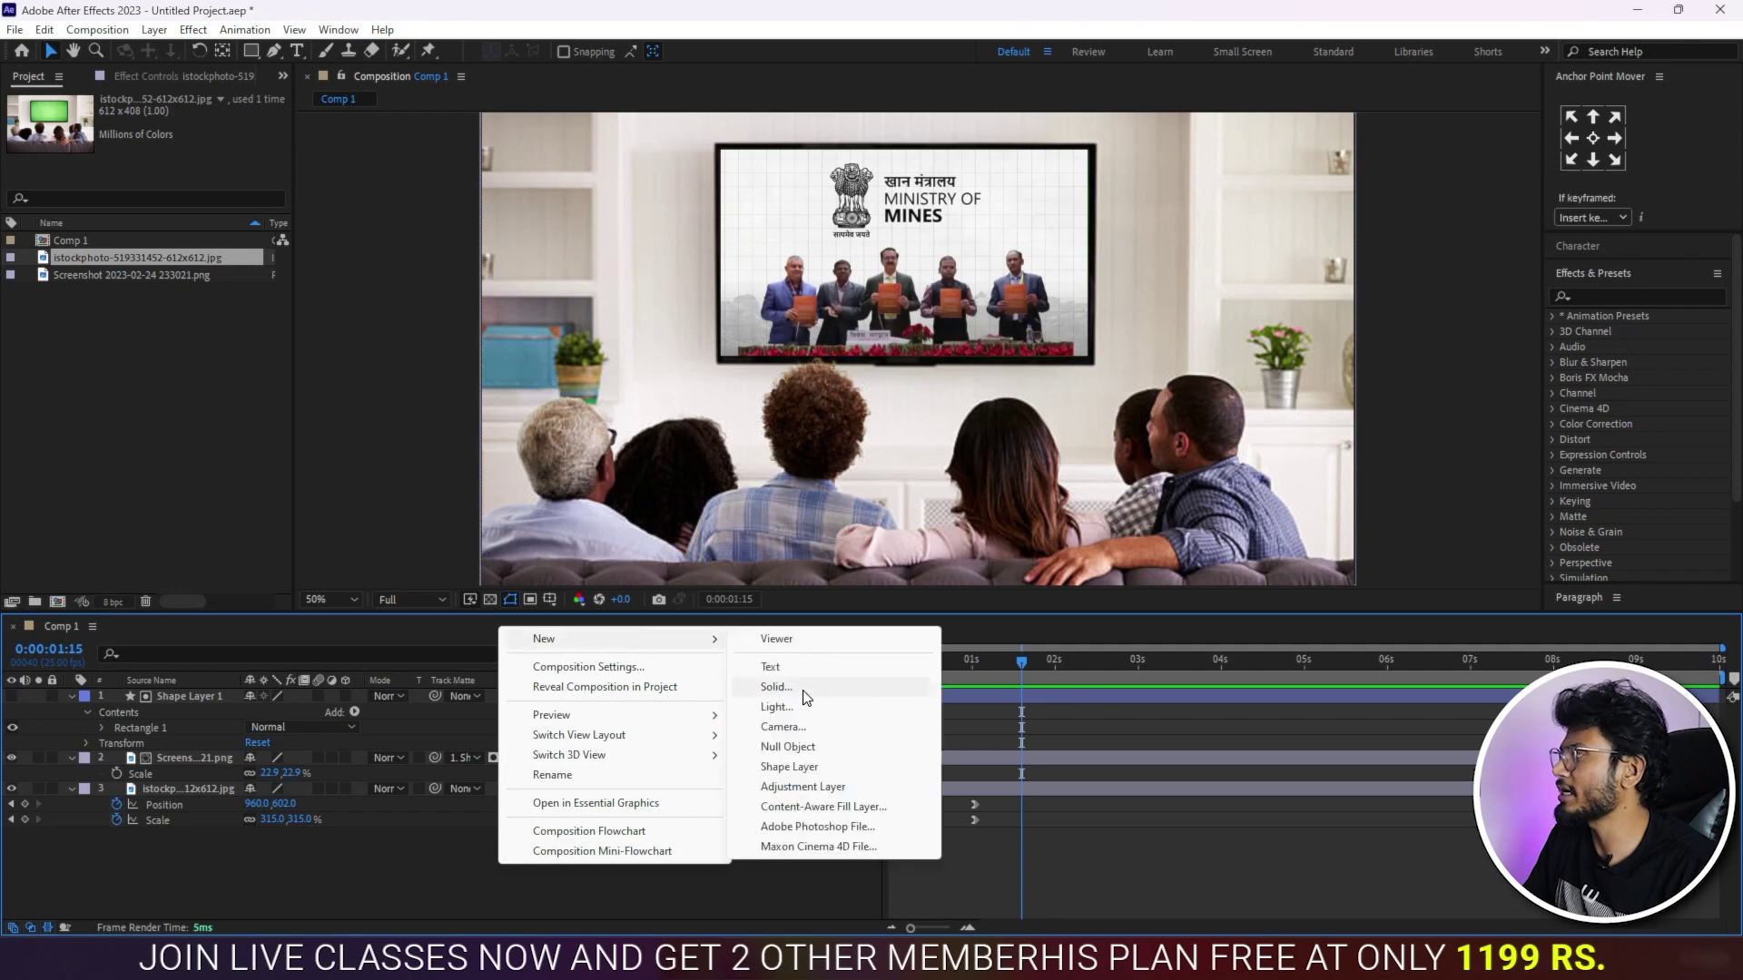
click(798, 786)
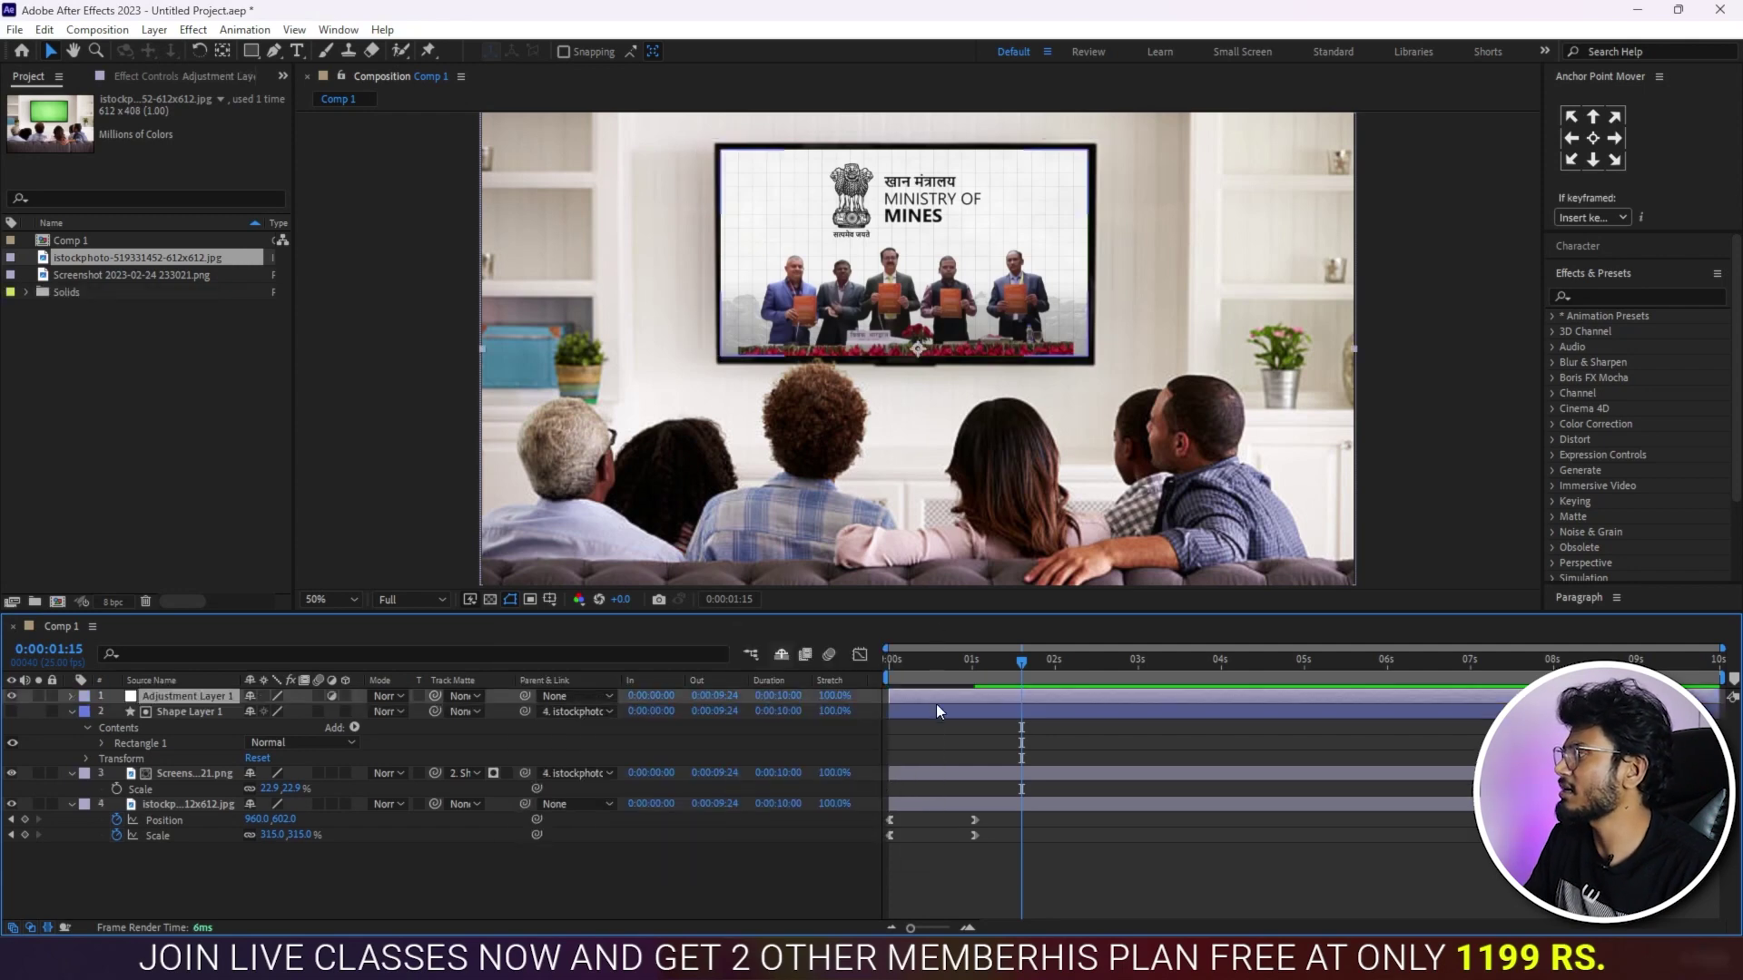
key(ctrl+space)
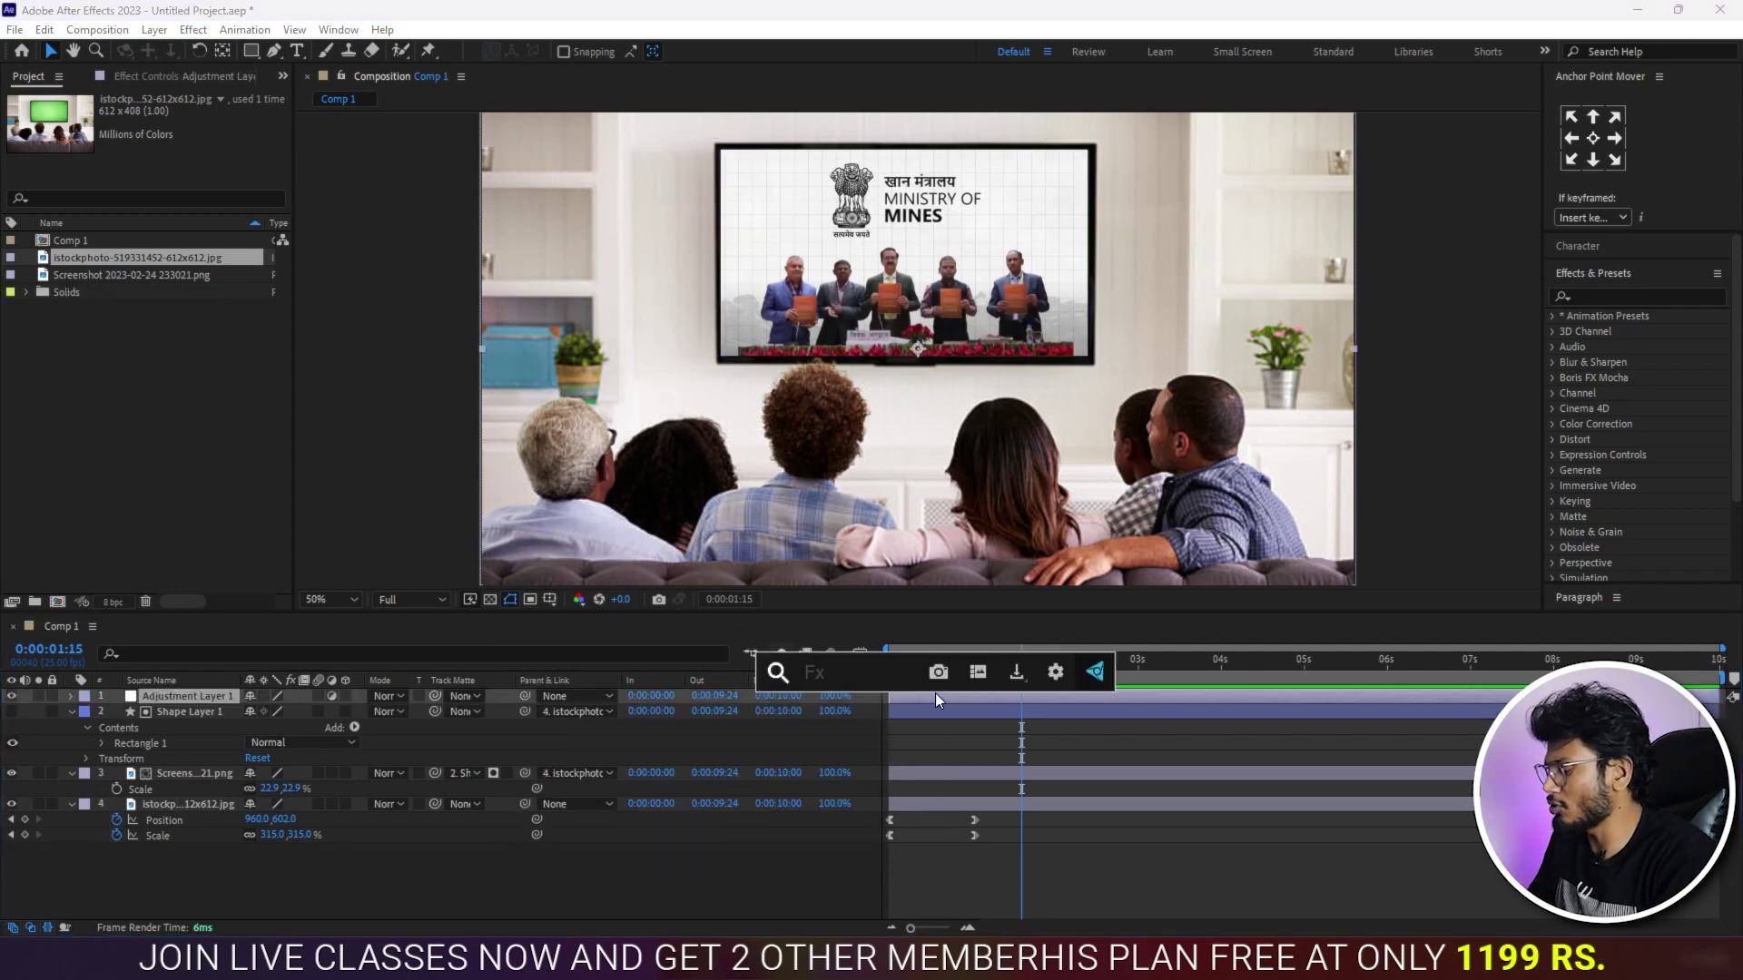
text(gau)
key(Return)
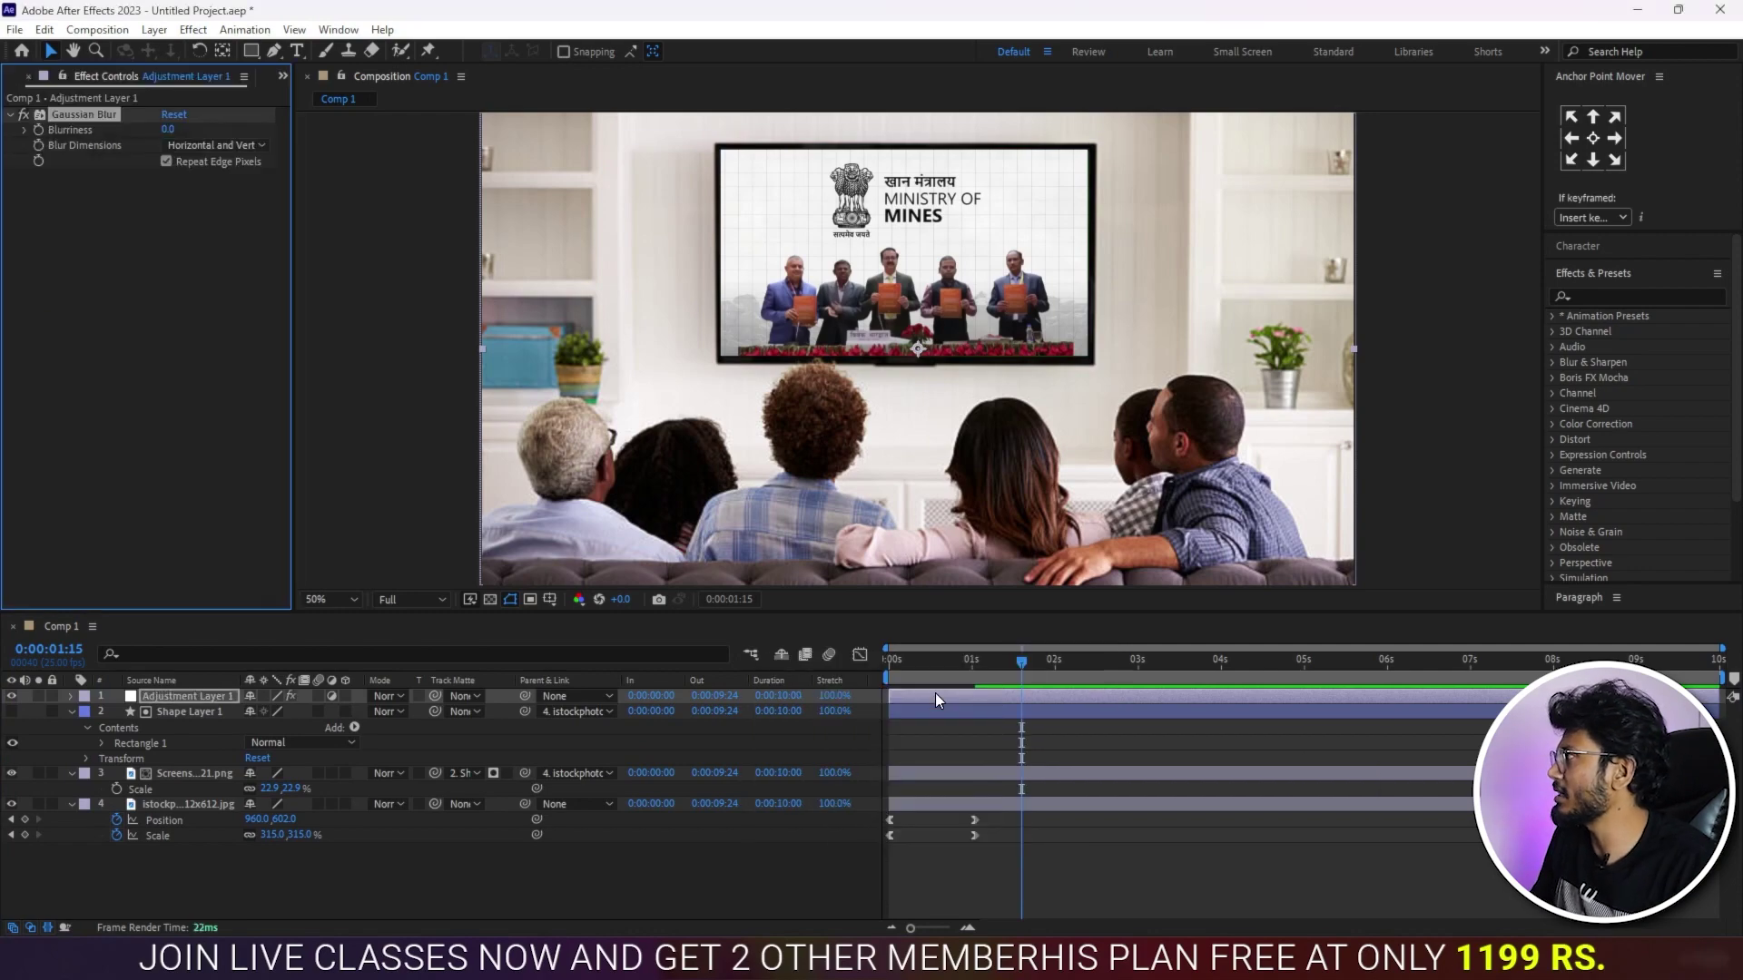
Step: Animate the Gaussian Blur's Blurriness from 0 at 0:00:01:03 to 43.5 at 0:00:01:09, and deselect the adjustment layer
mouse_move(977, 664)
mouse_down()
mouse_move(913, 666)
mouse_move(981, 667)
mouse_up()
click(37, 133)
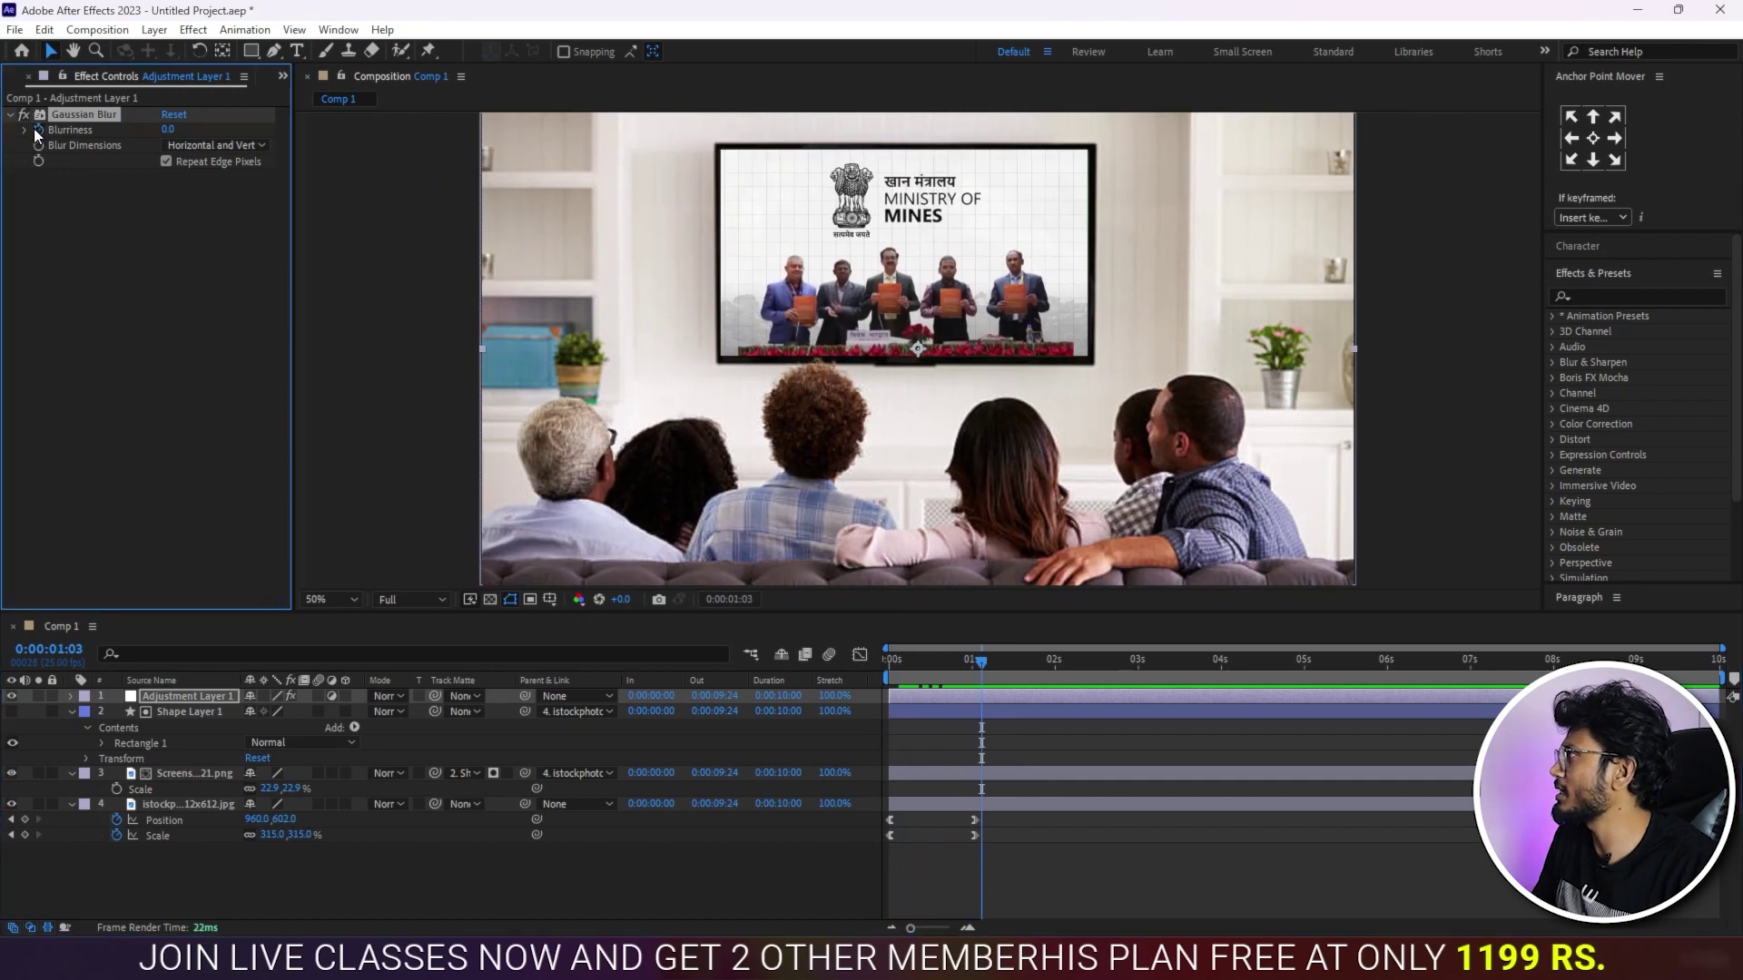
drag(993, 656, 1004, 661)
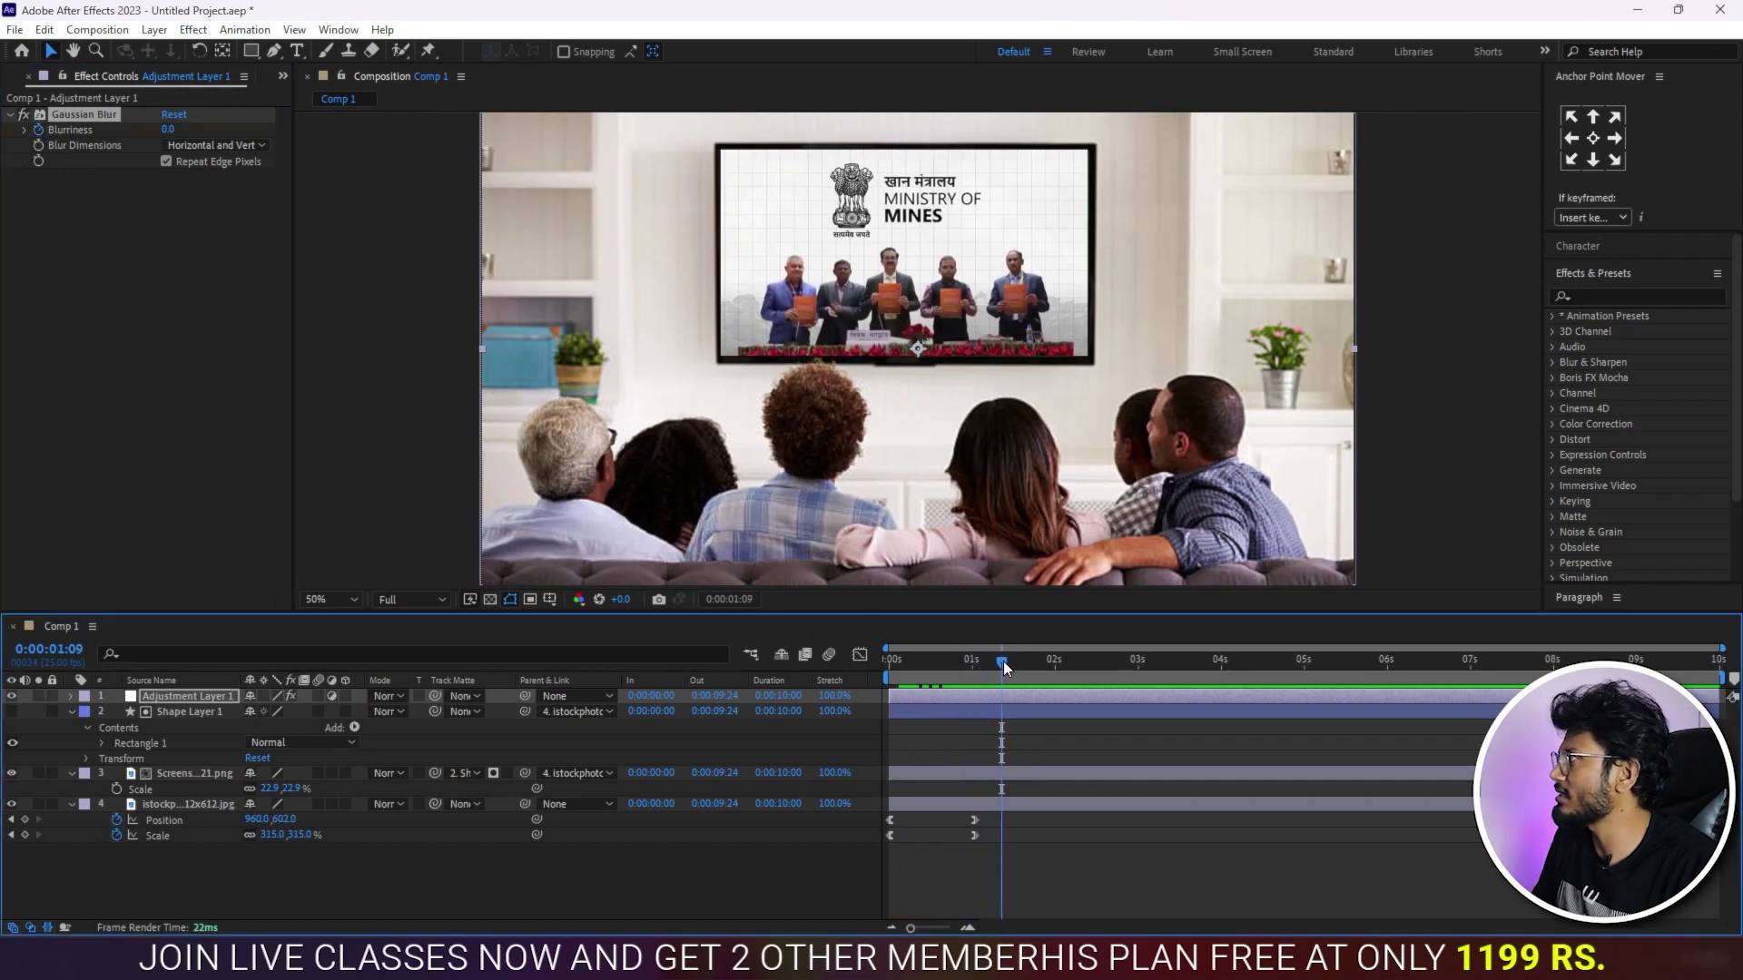
drag(170, 131, 594, 162)
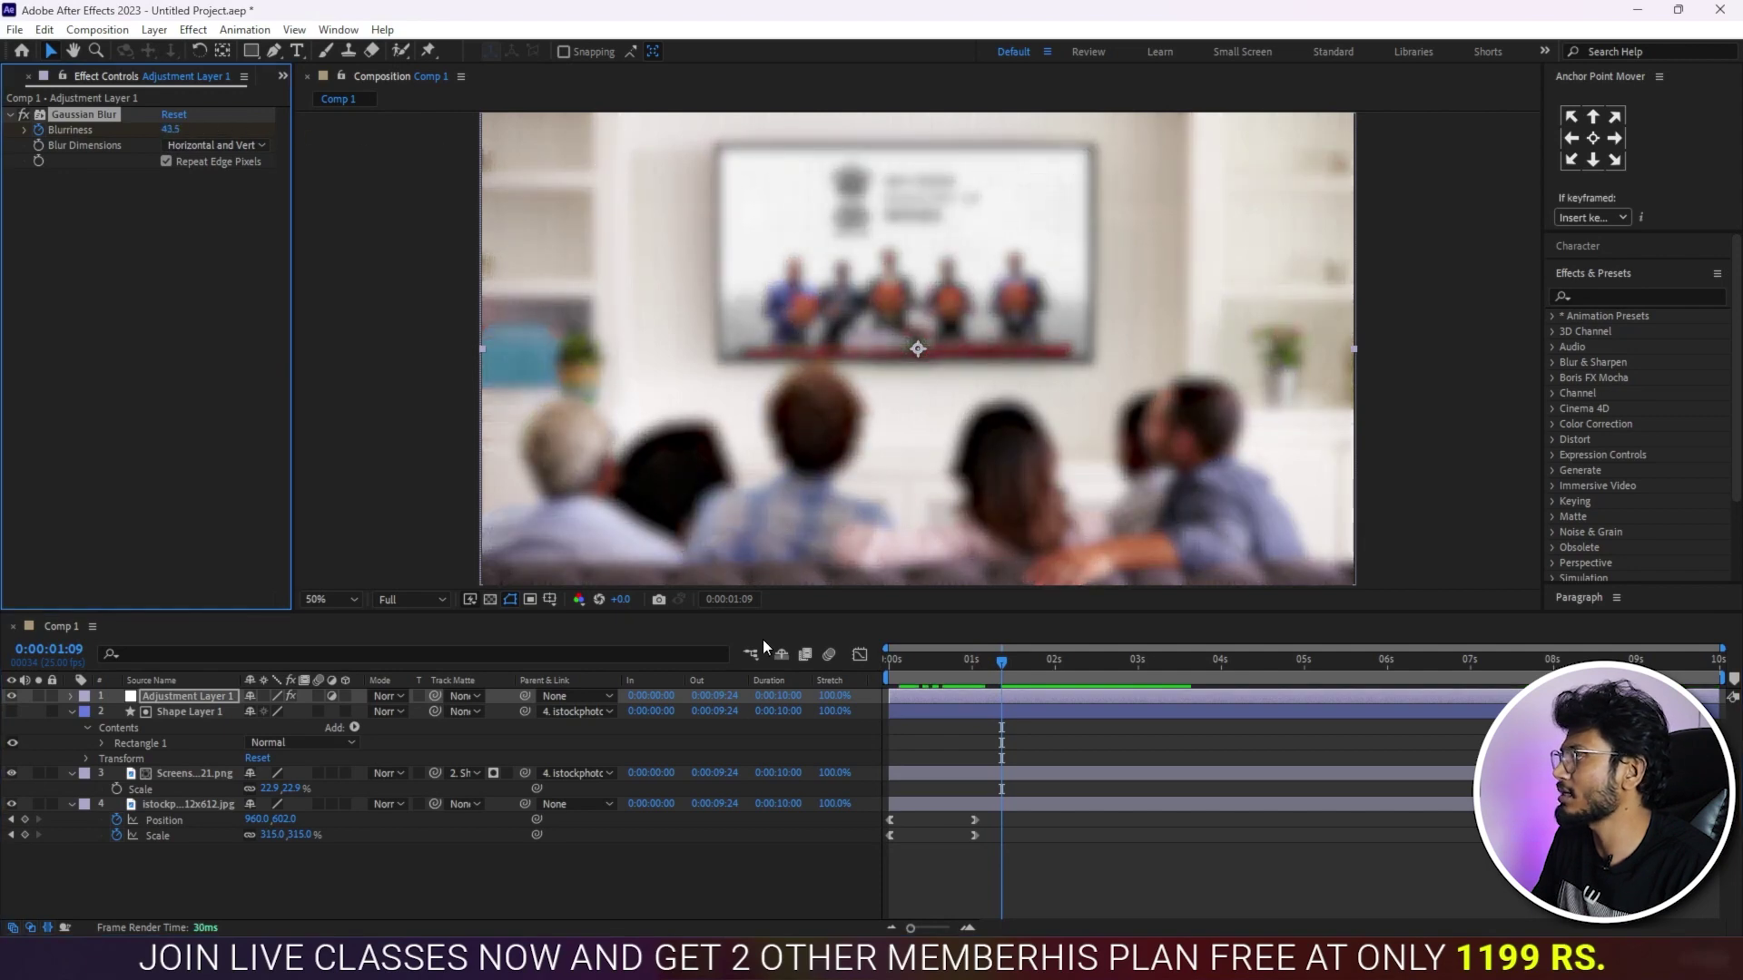
click(575, 848)
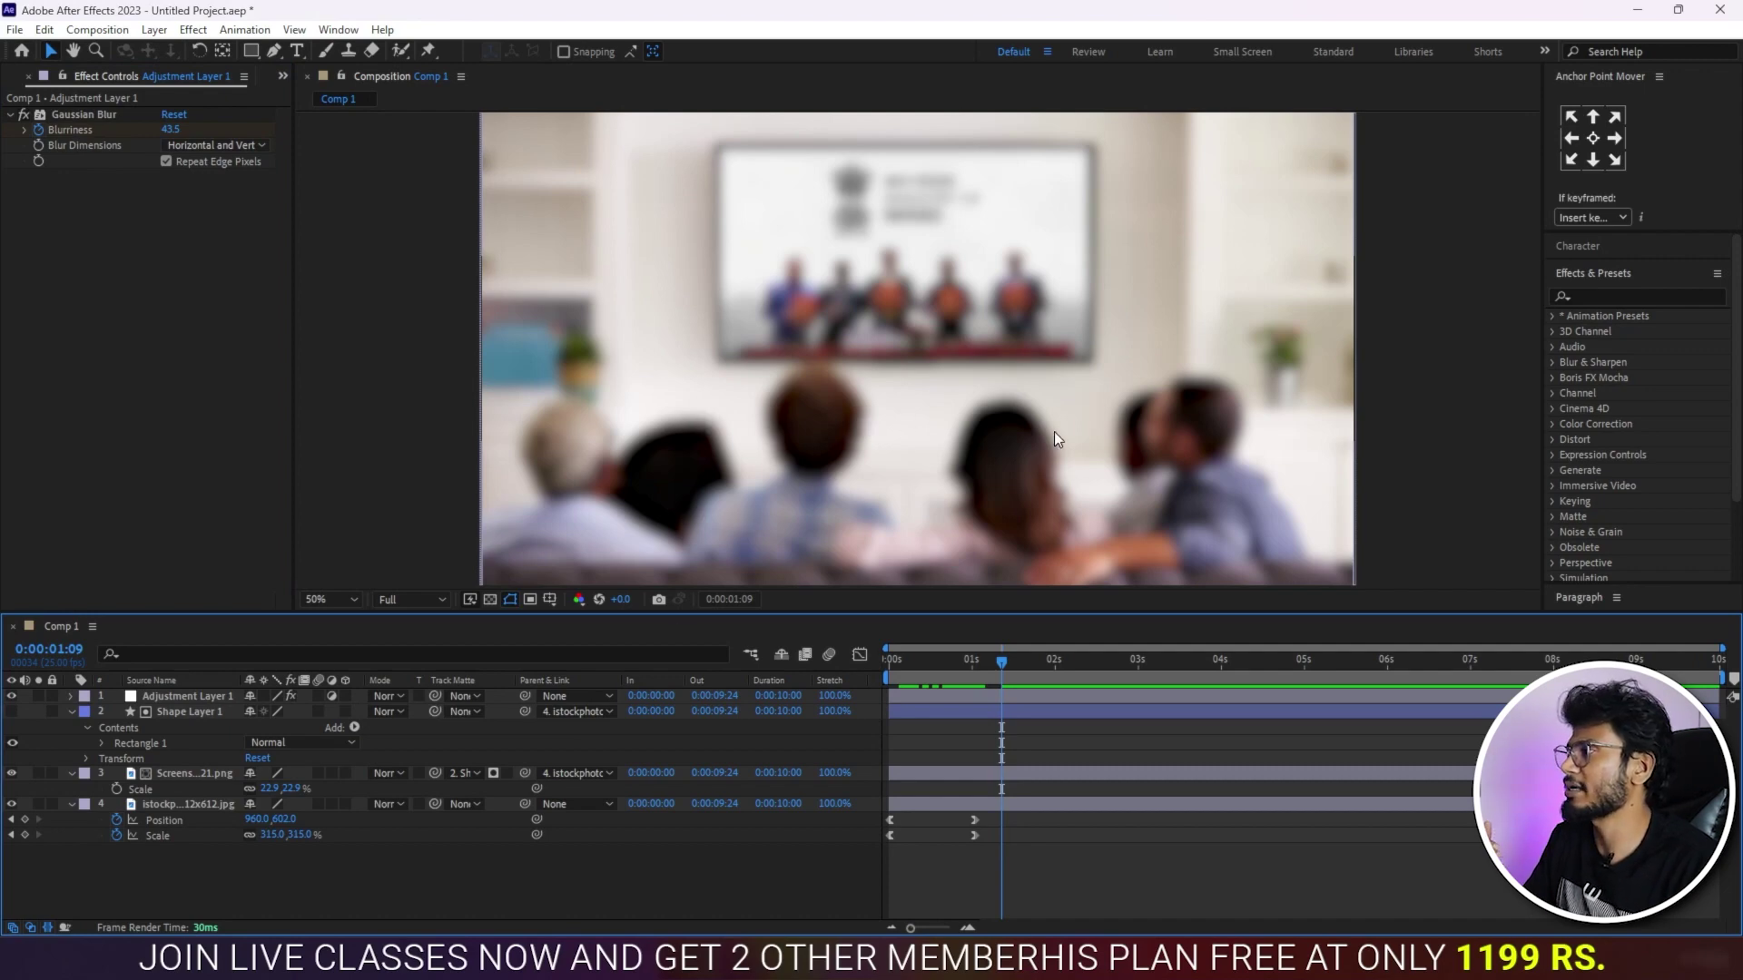
Step: Play the composition from the start to review the zoom-out and the blur
drag(1001, 660, 707, 677)
key(space)
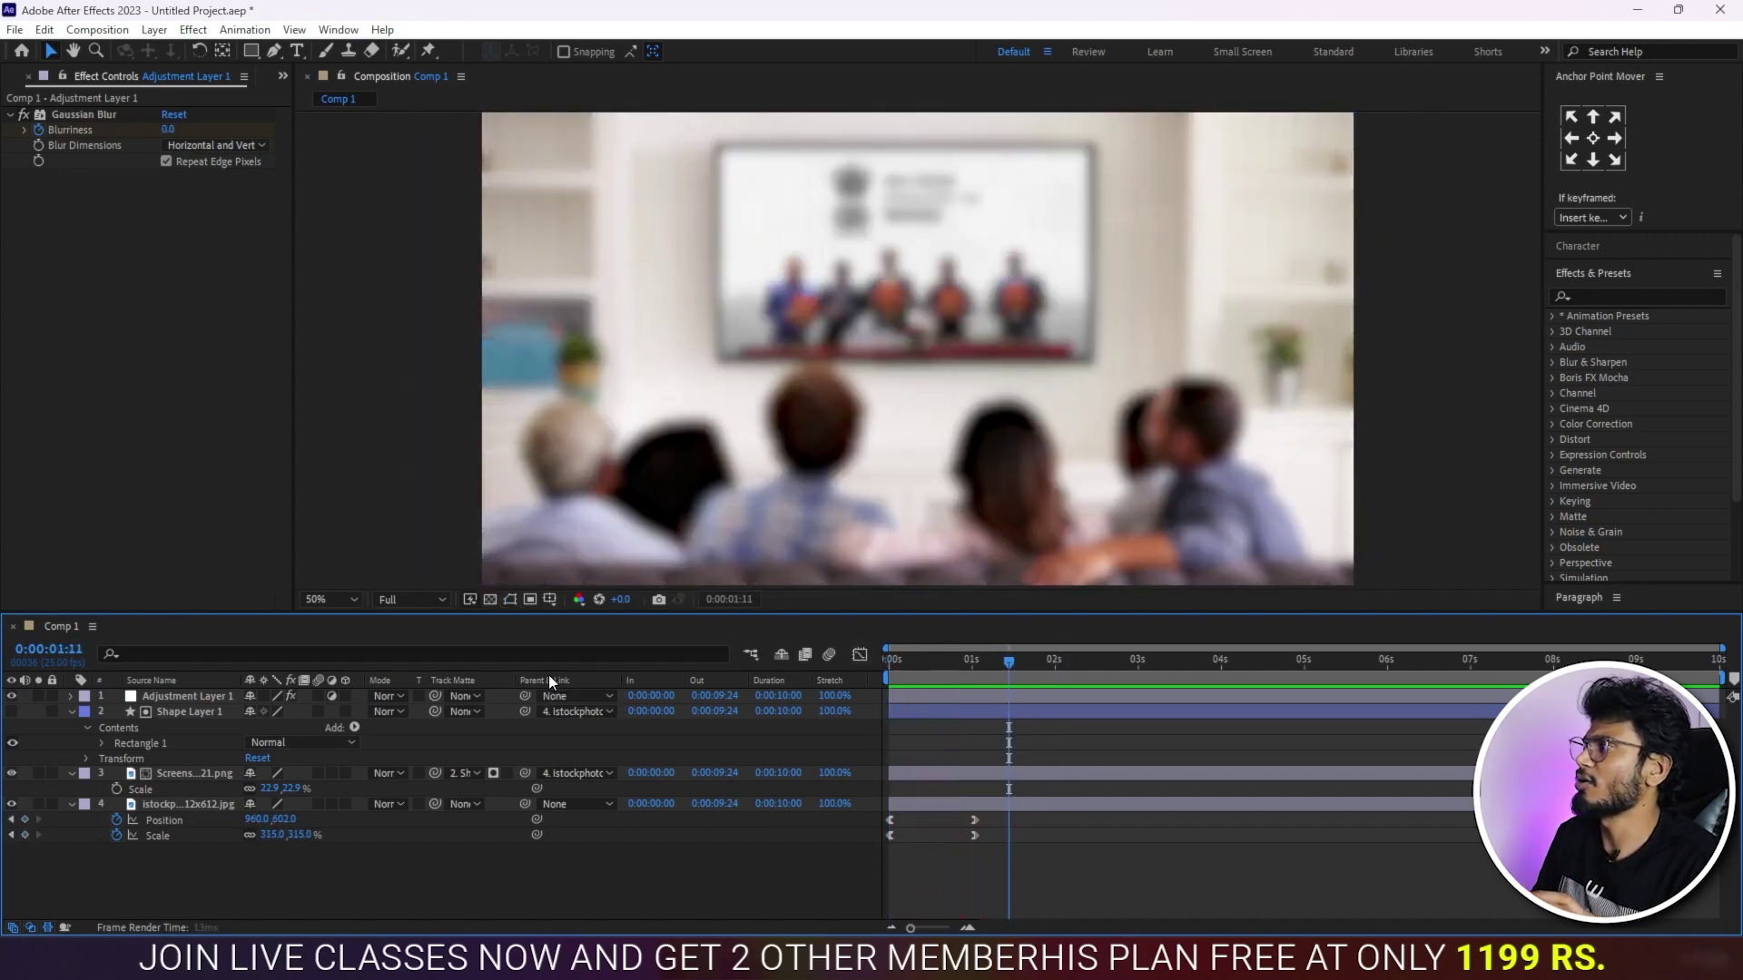
key(space)
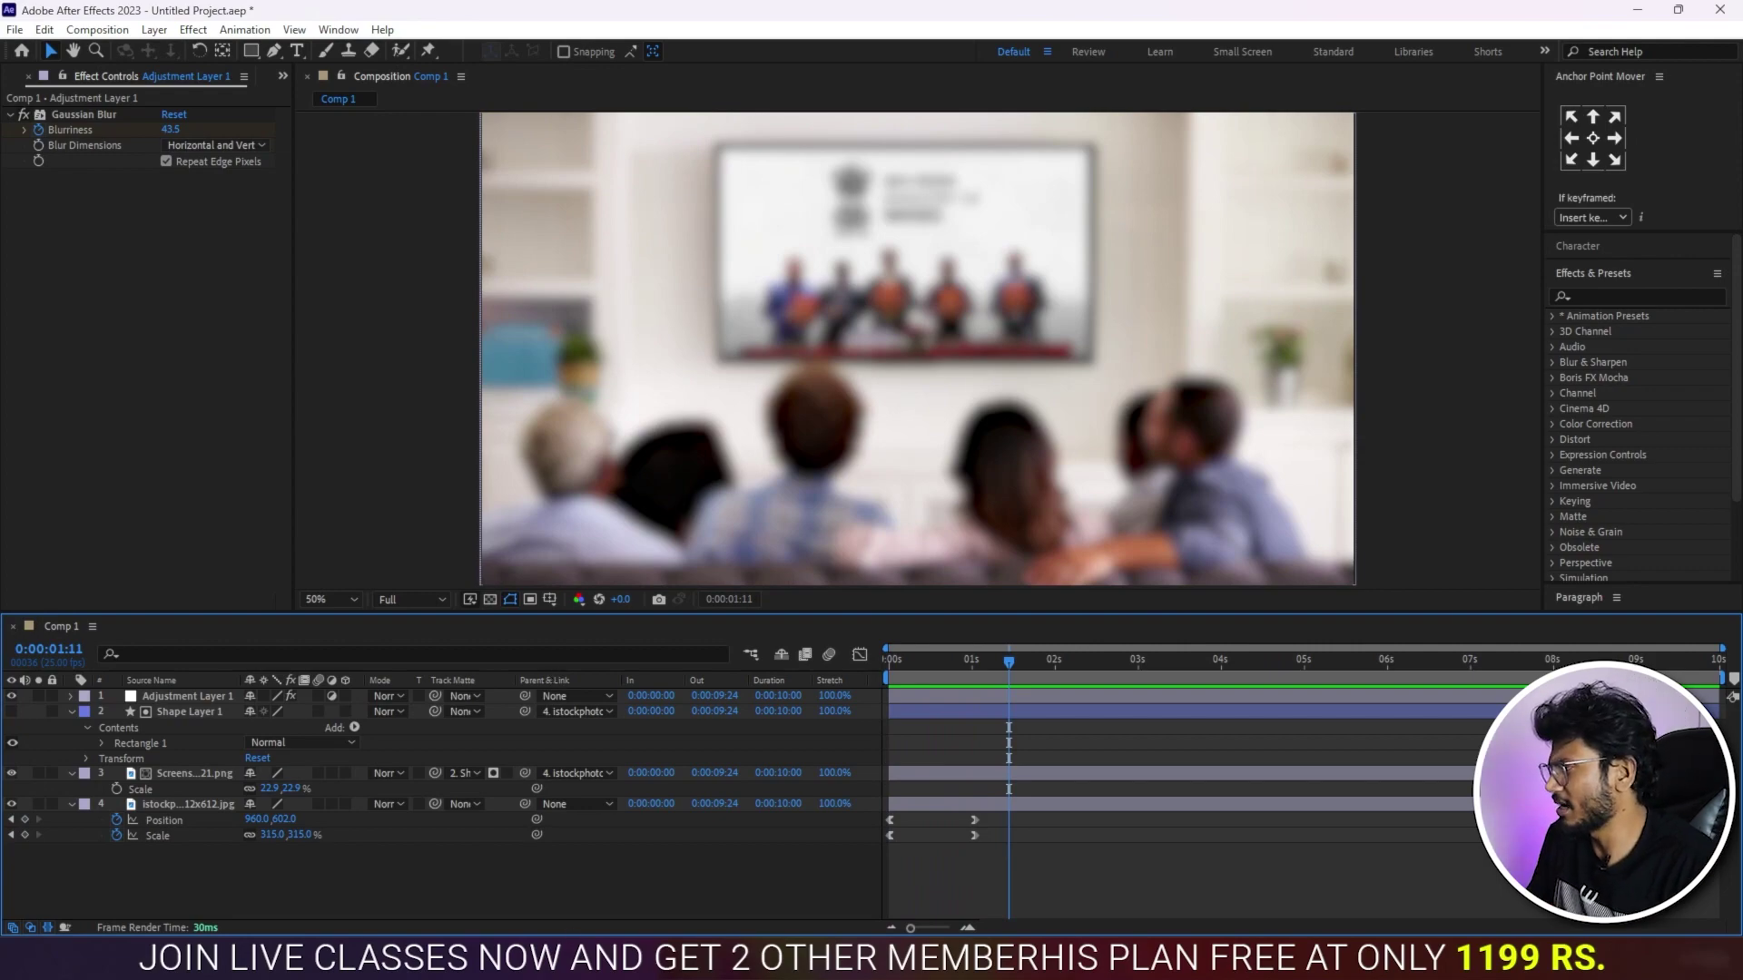
Step: Switch to the browser and examine the "~60 LAKH TONNES" title and the following shot in the YouTube reference video
key(alt+Tab)
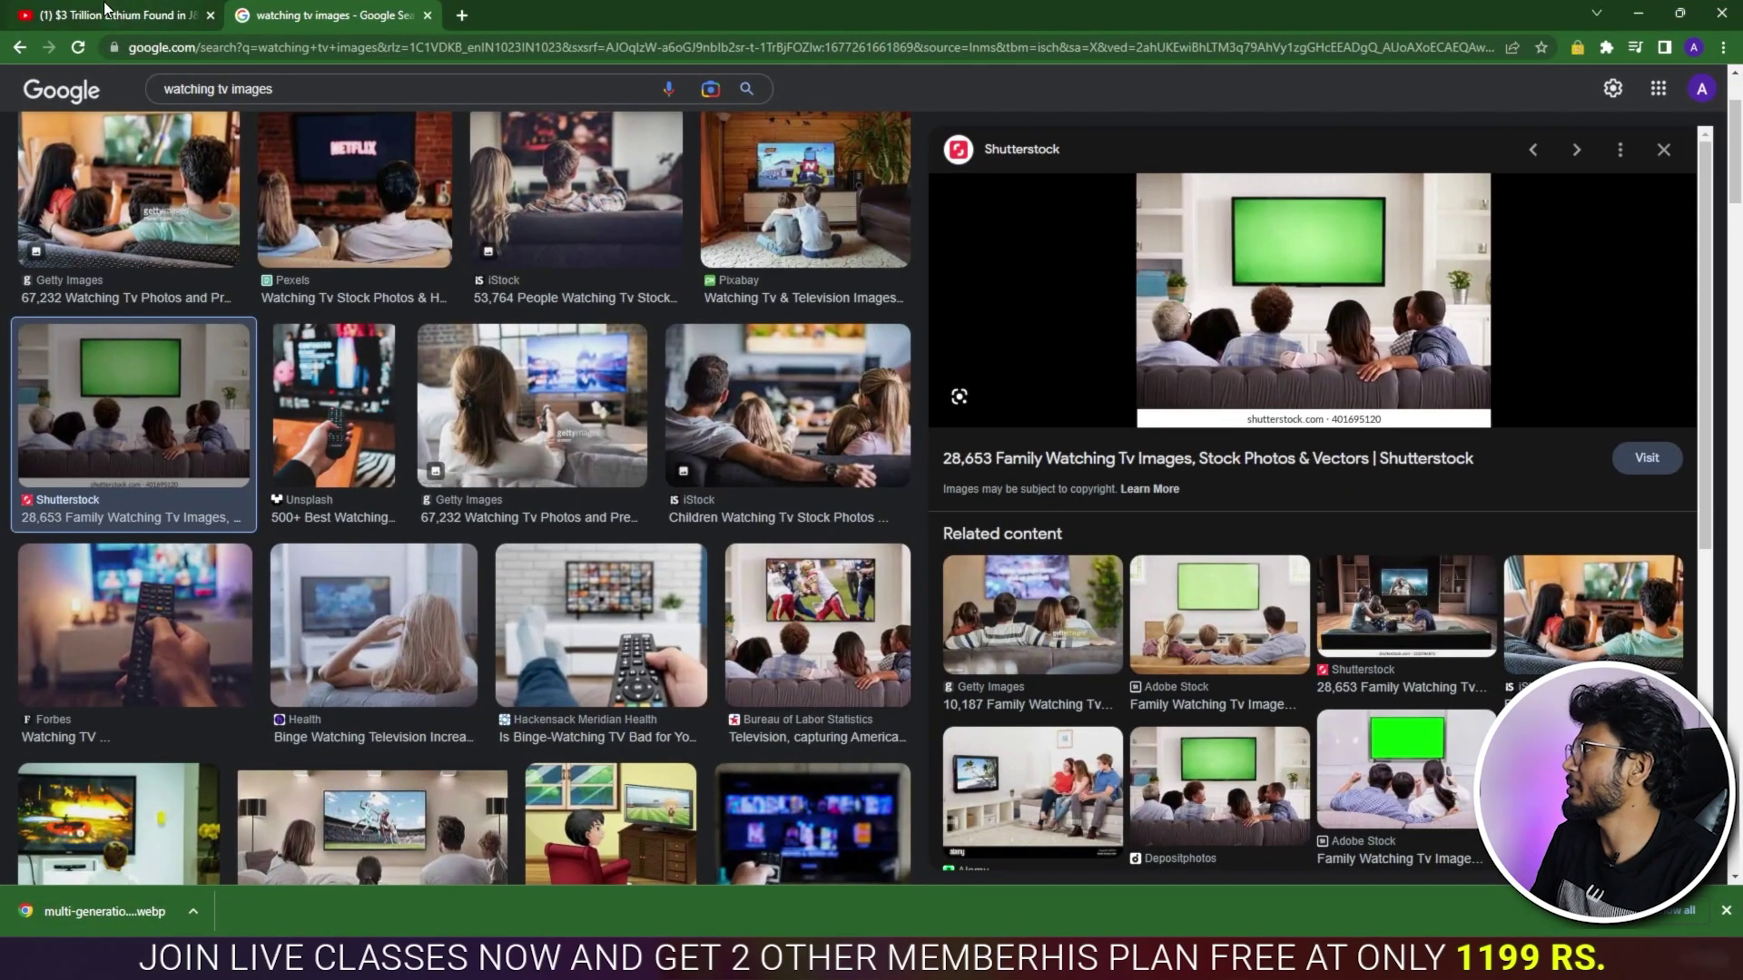
key(ctrl+Tab)
click(797, 497)
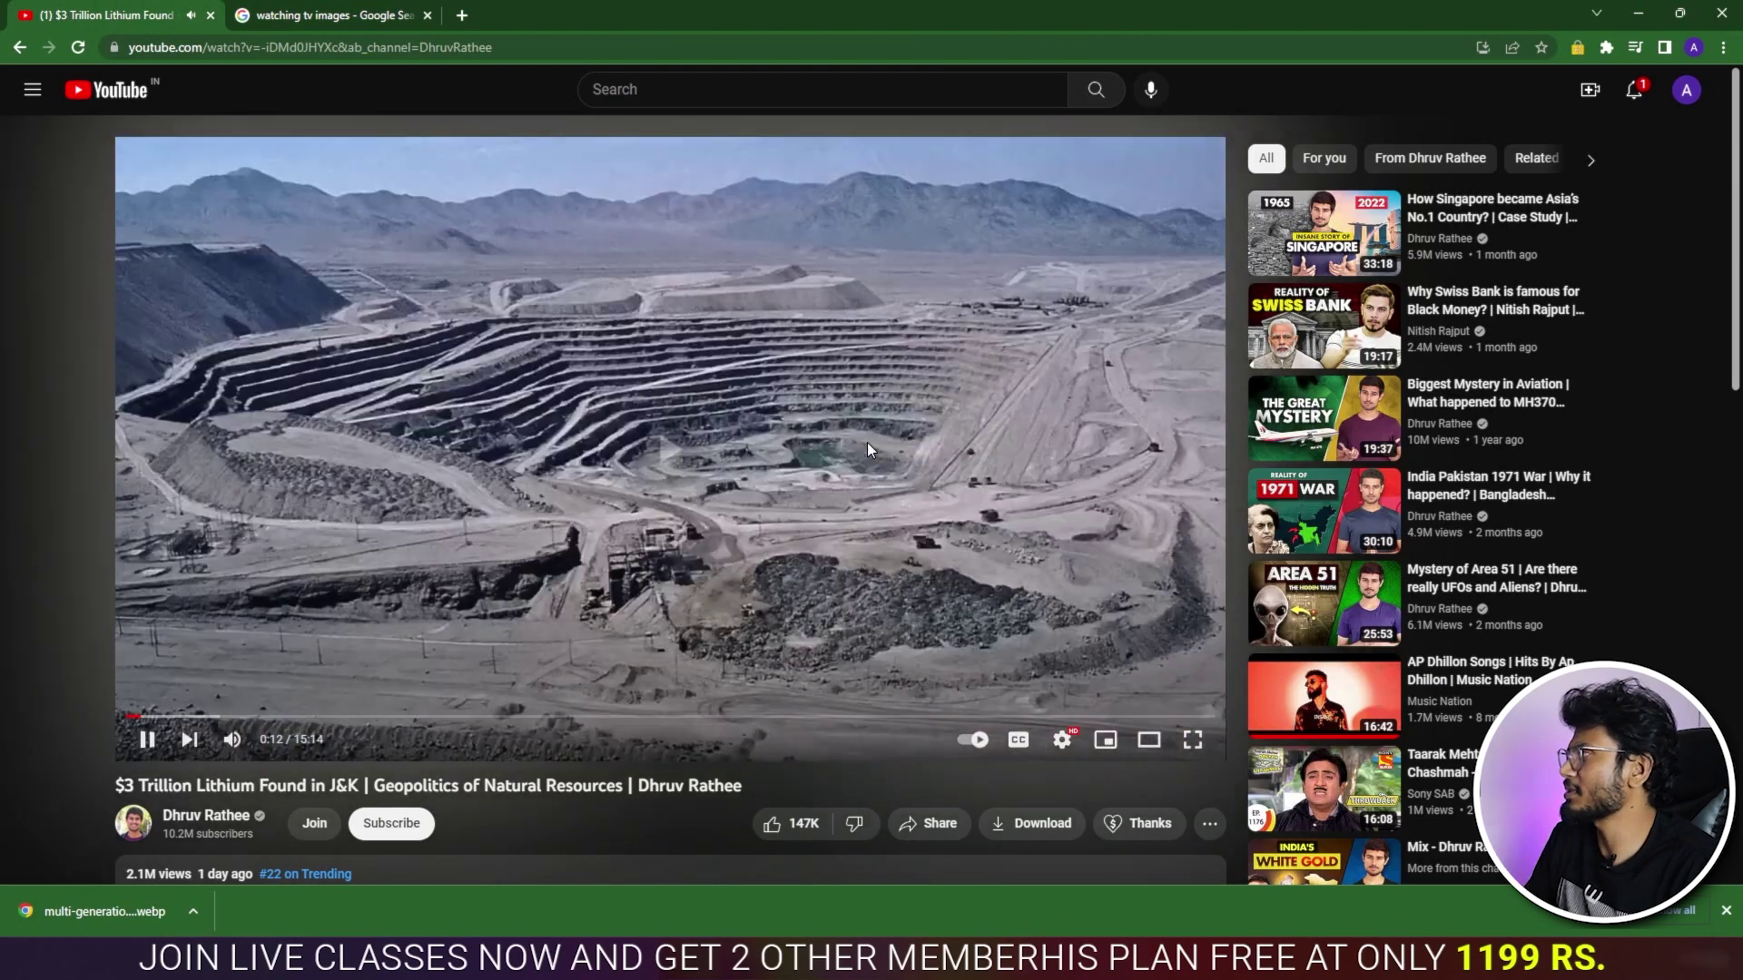
click(960, 465)
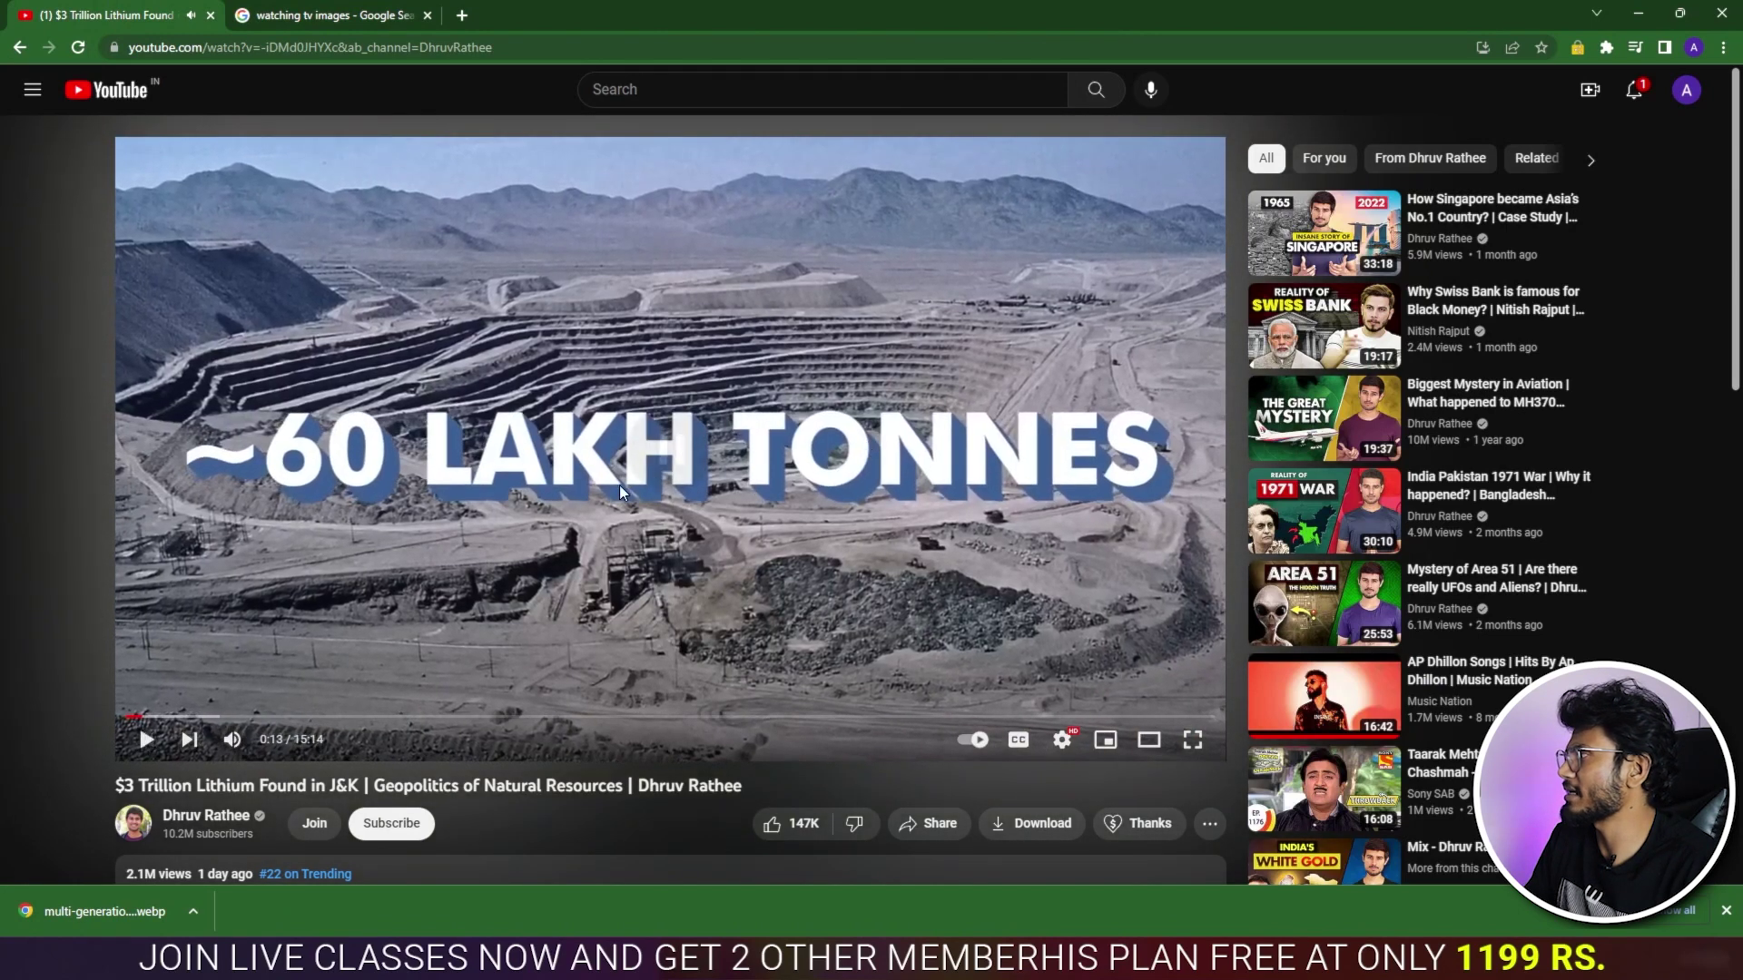
click(961, 464)
click(917, 496)
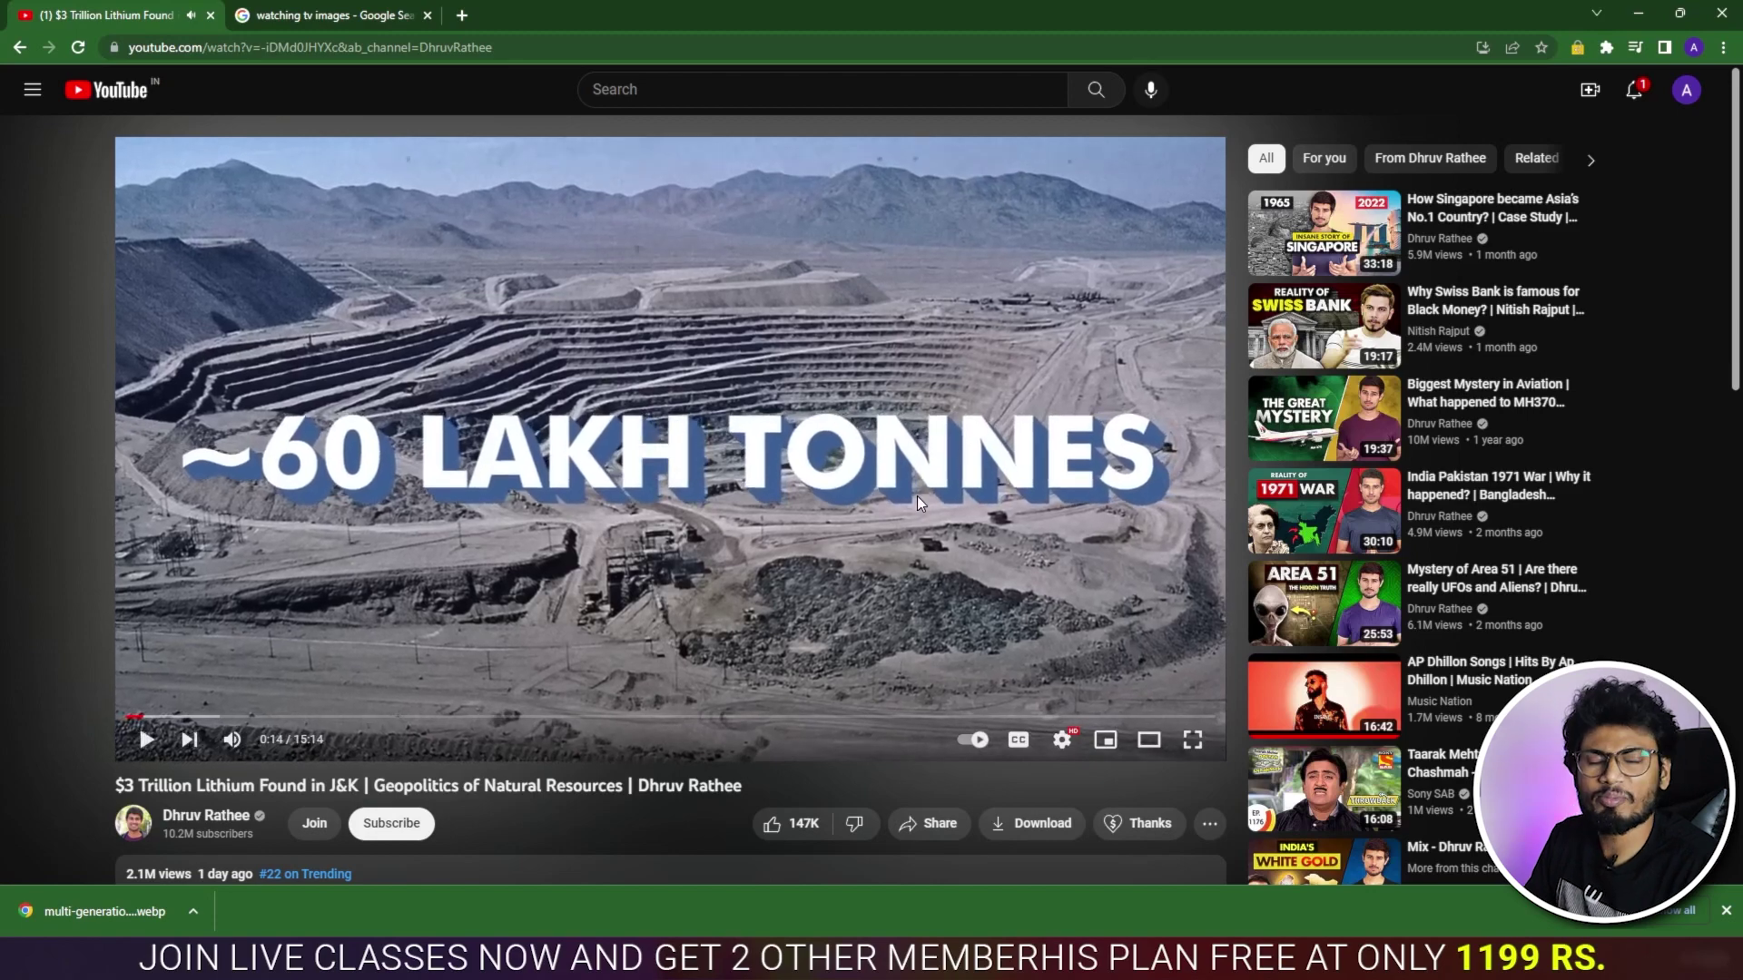
click(917, 497)
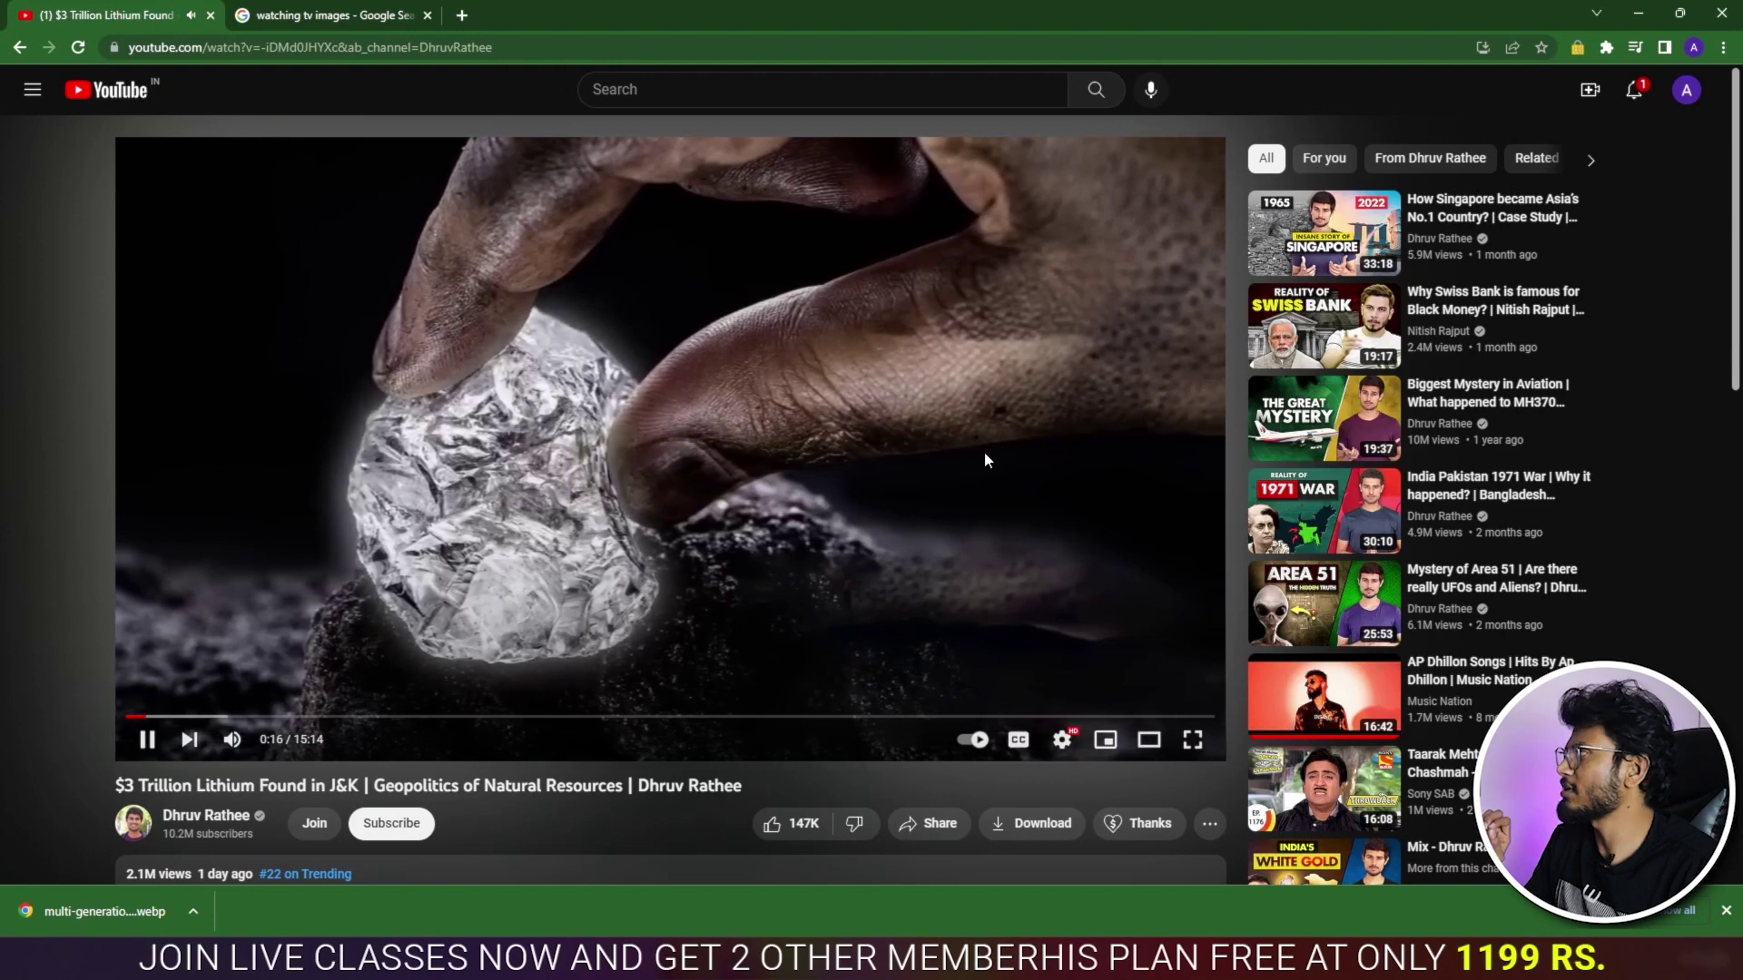
click(581, 459)
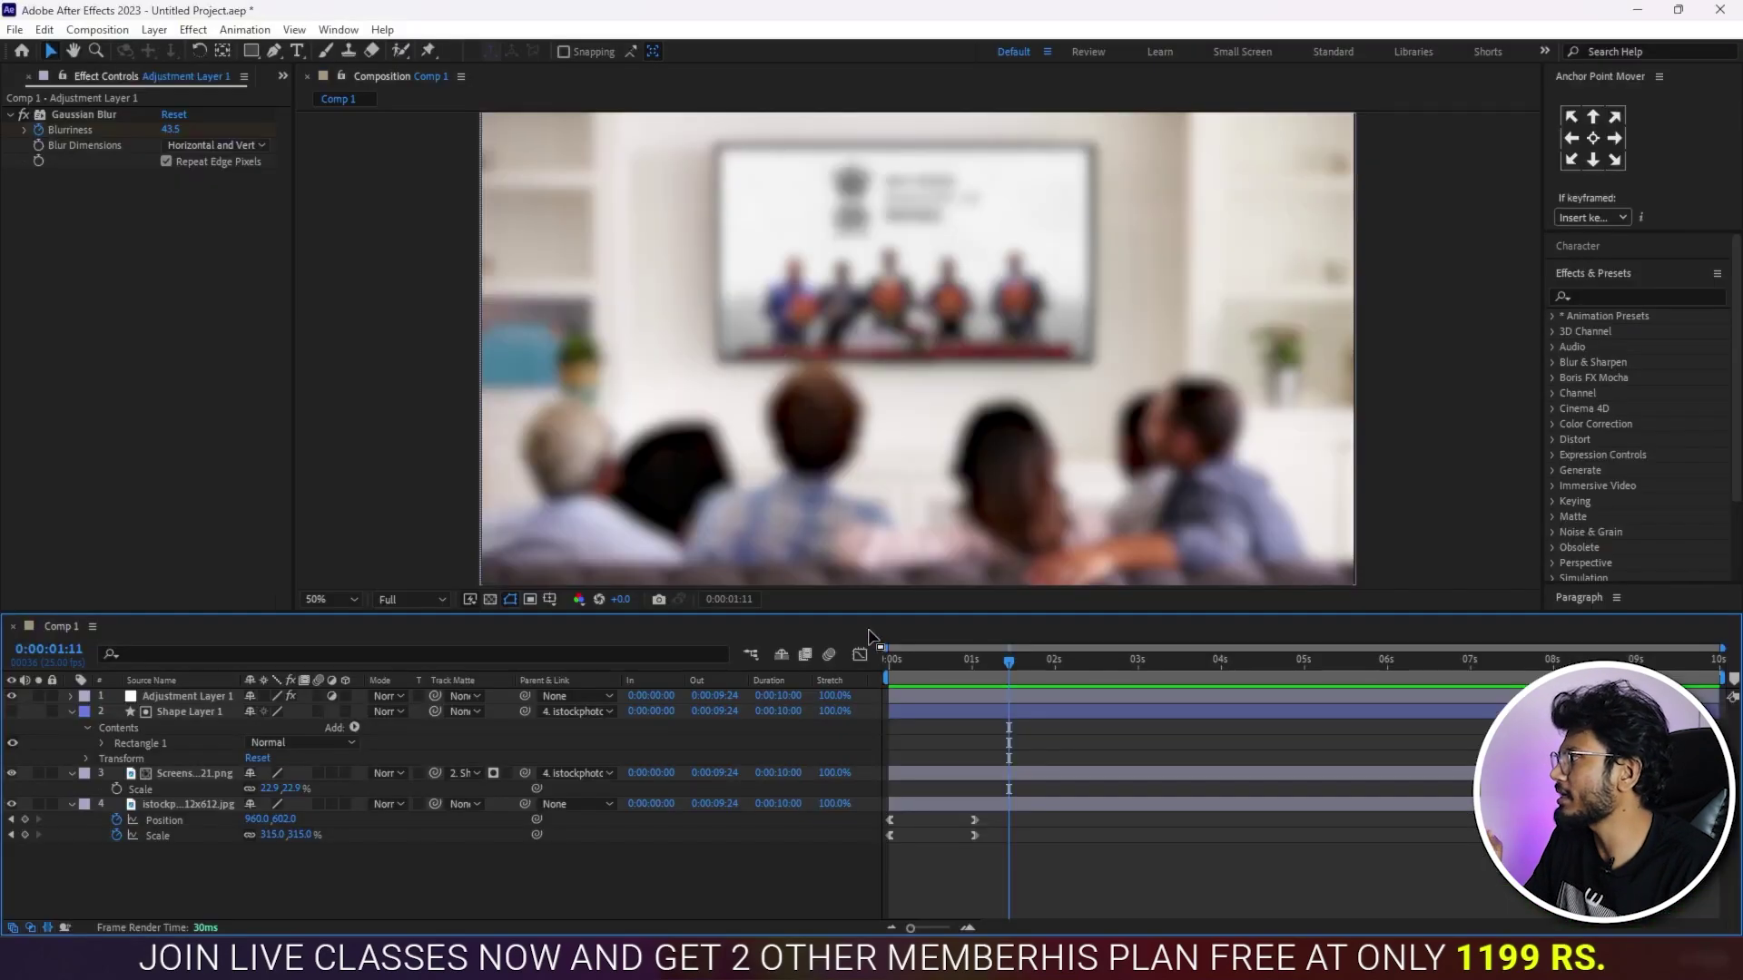
Step: At 0:00:00:19, draw an ellipse over the head of the viewer below the TV and fill it with white
click(930, 657)
drag(929, 657, 951, 663)
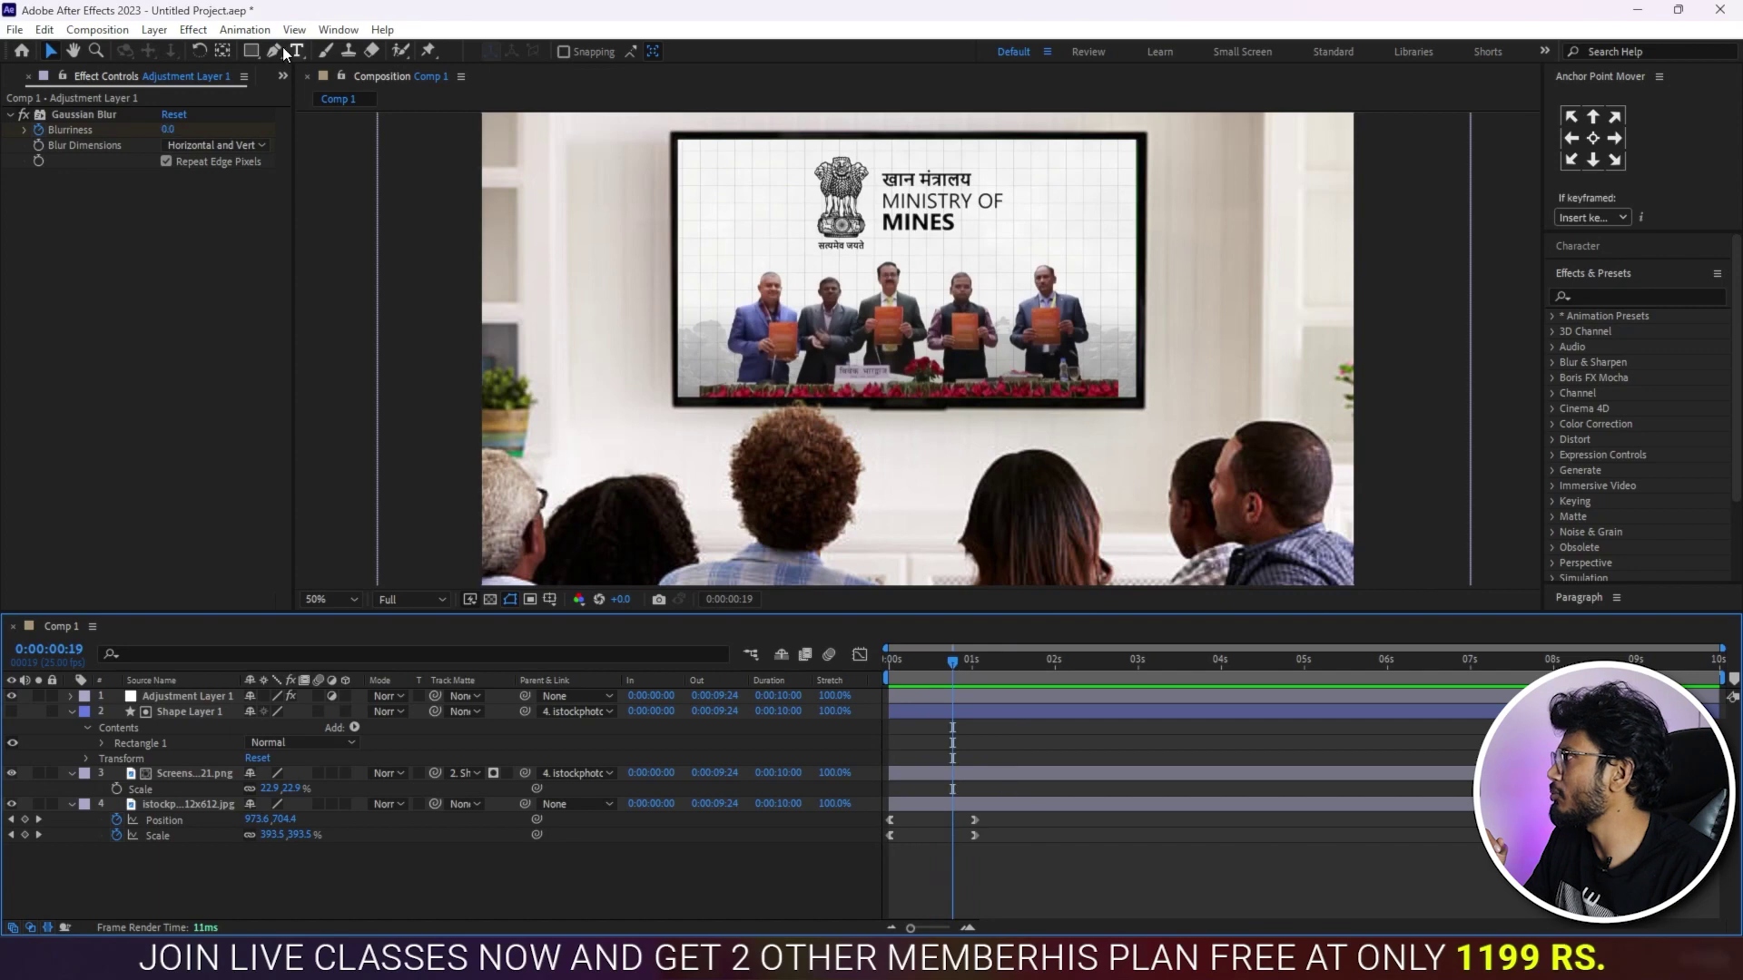
click(252, 52)
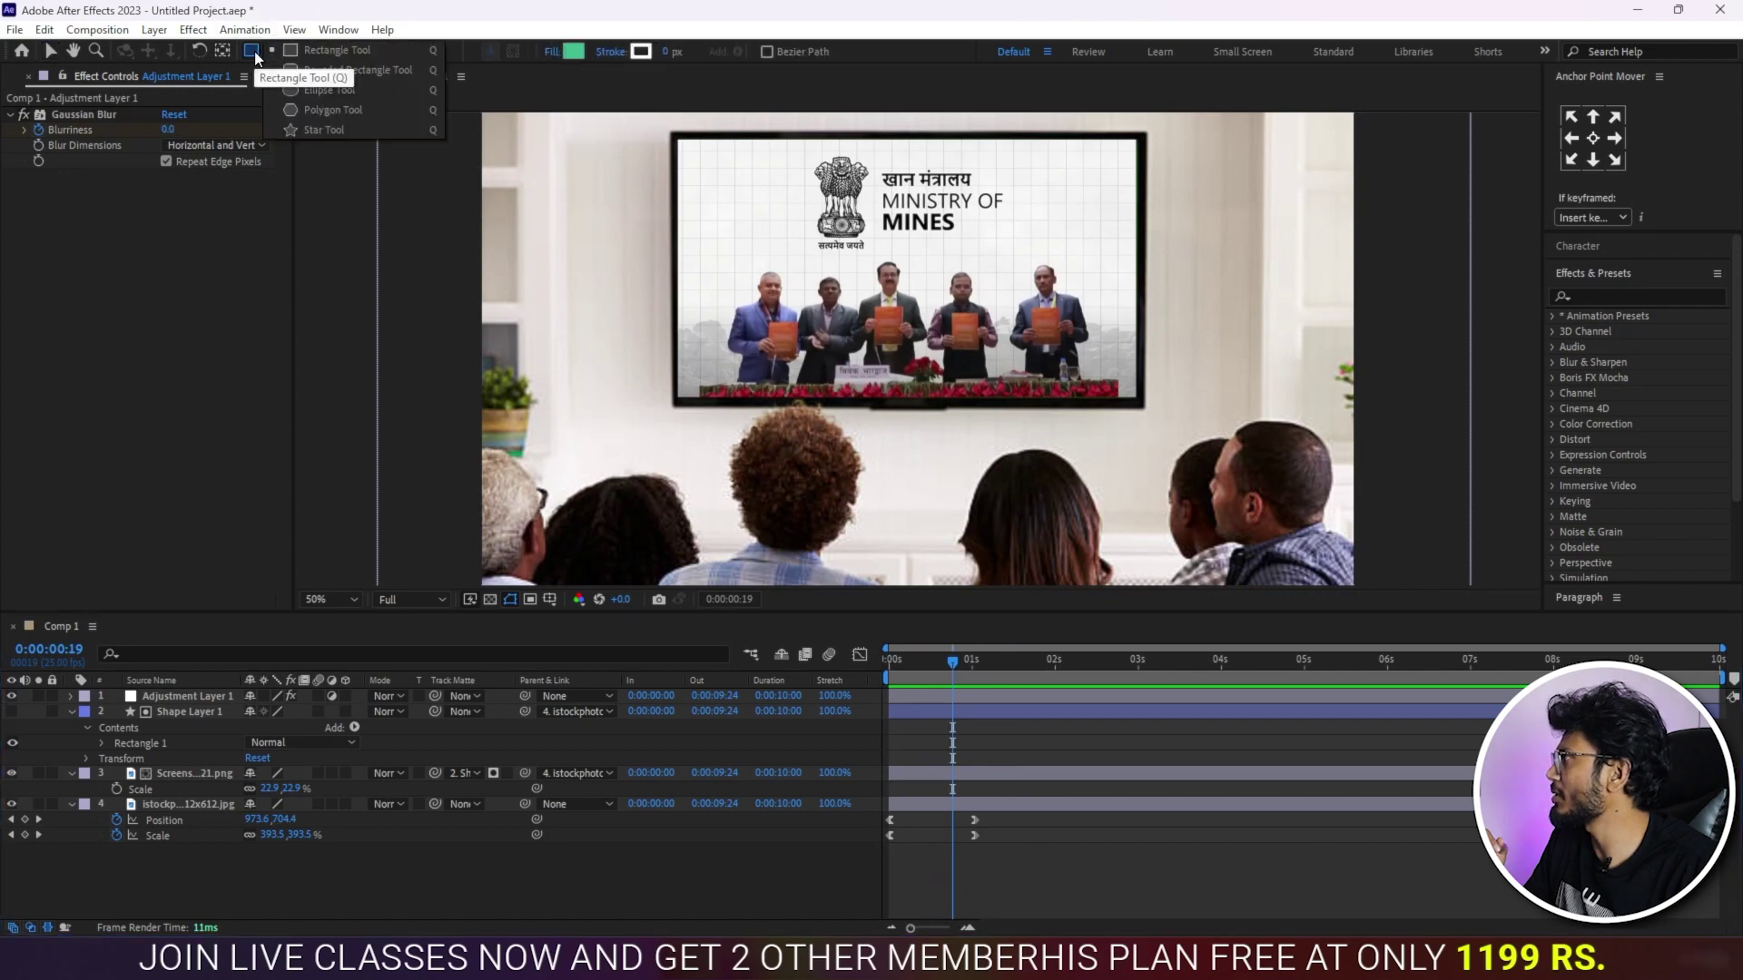
click(318, 90)
drag(730, 380, 892, 548)
click(574, 51)
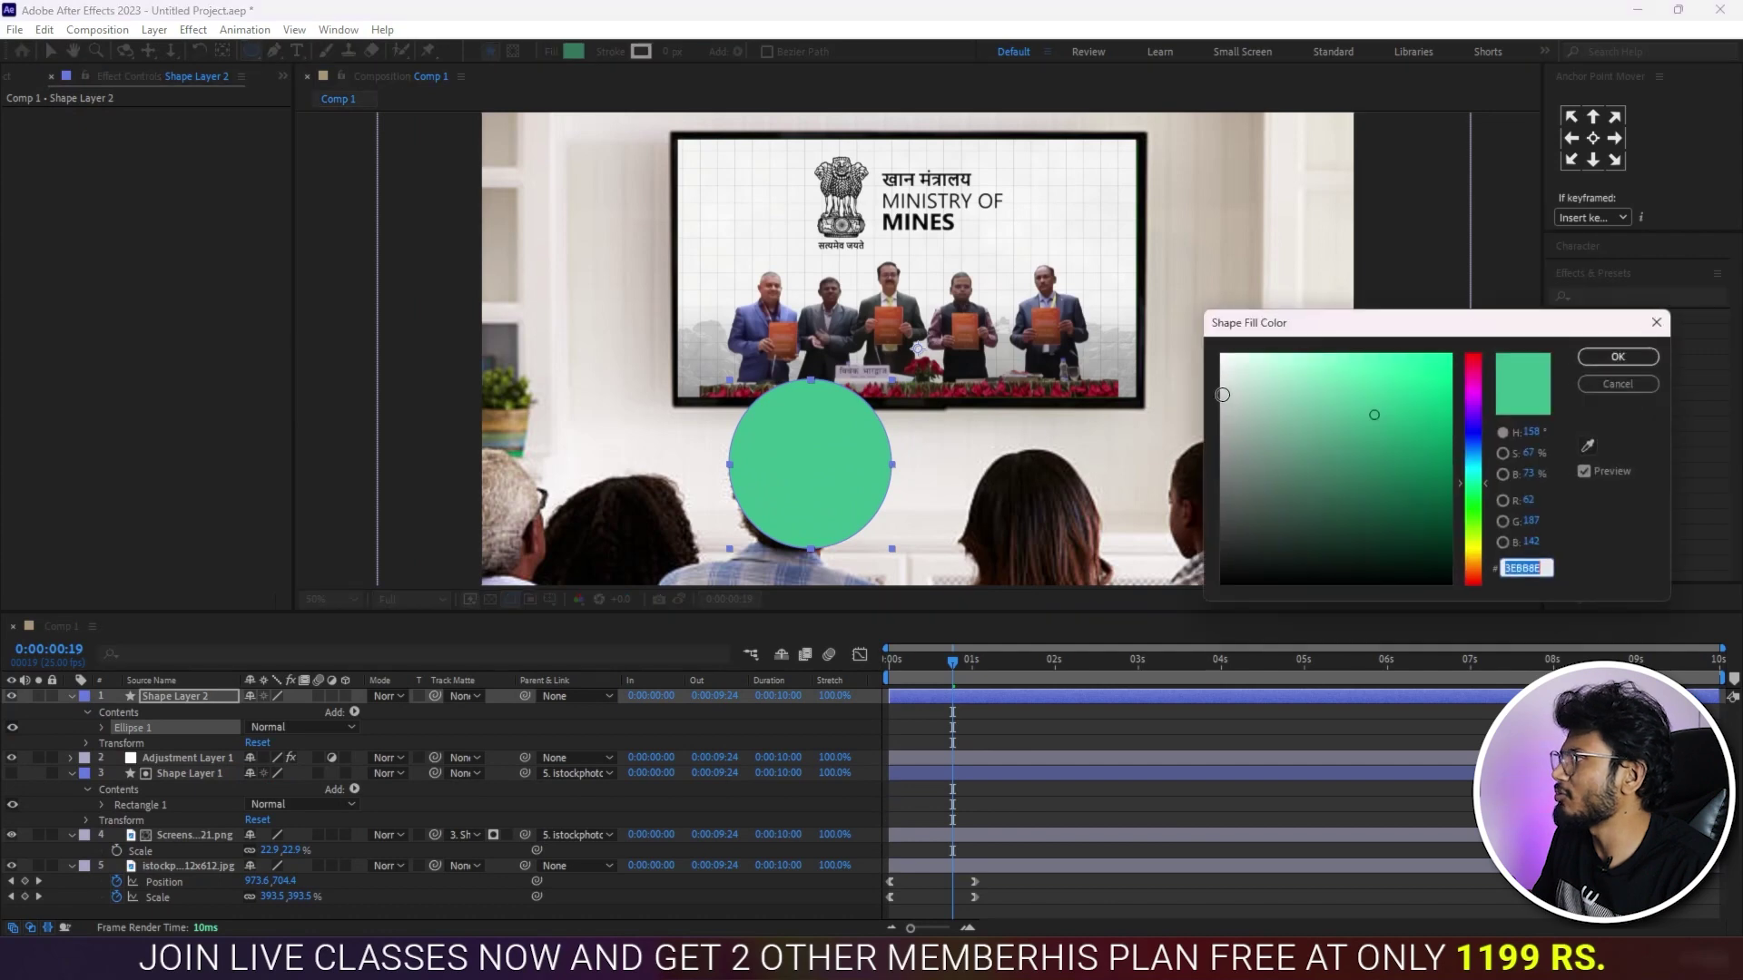
drag(1225, 400, 1157, 301)
click(1617, 358)
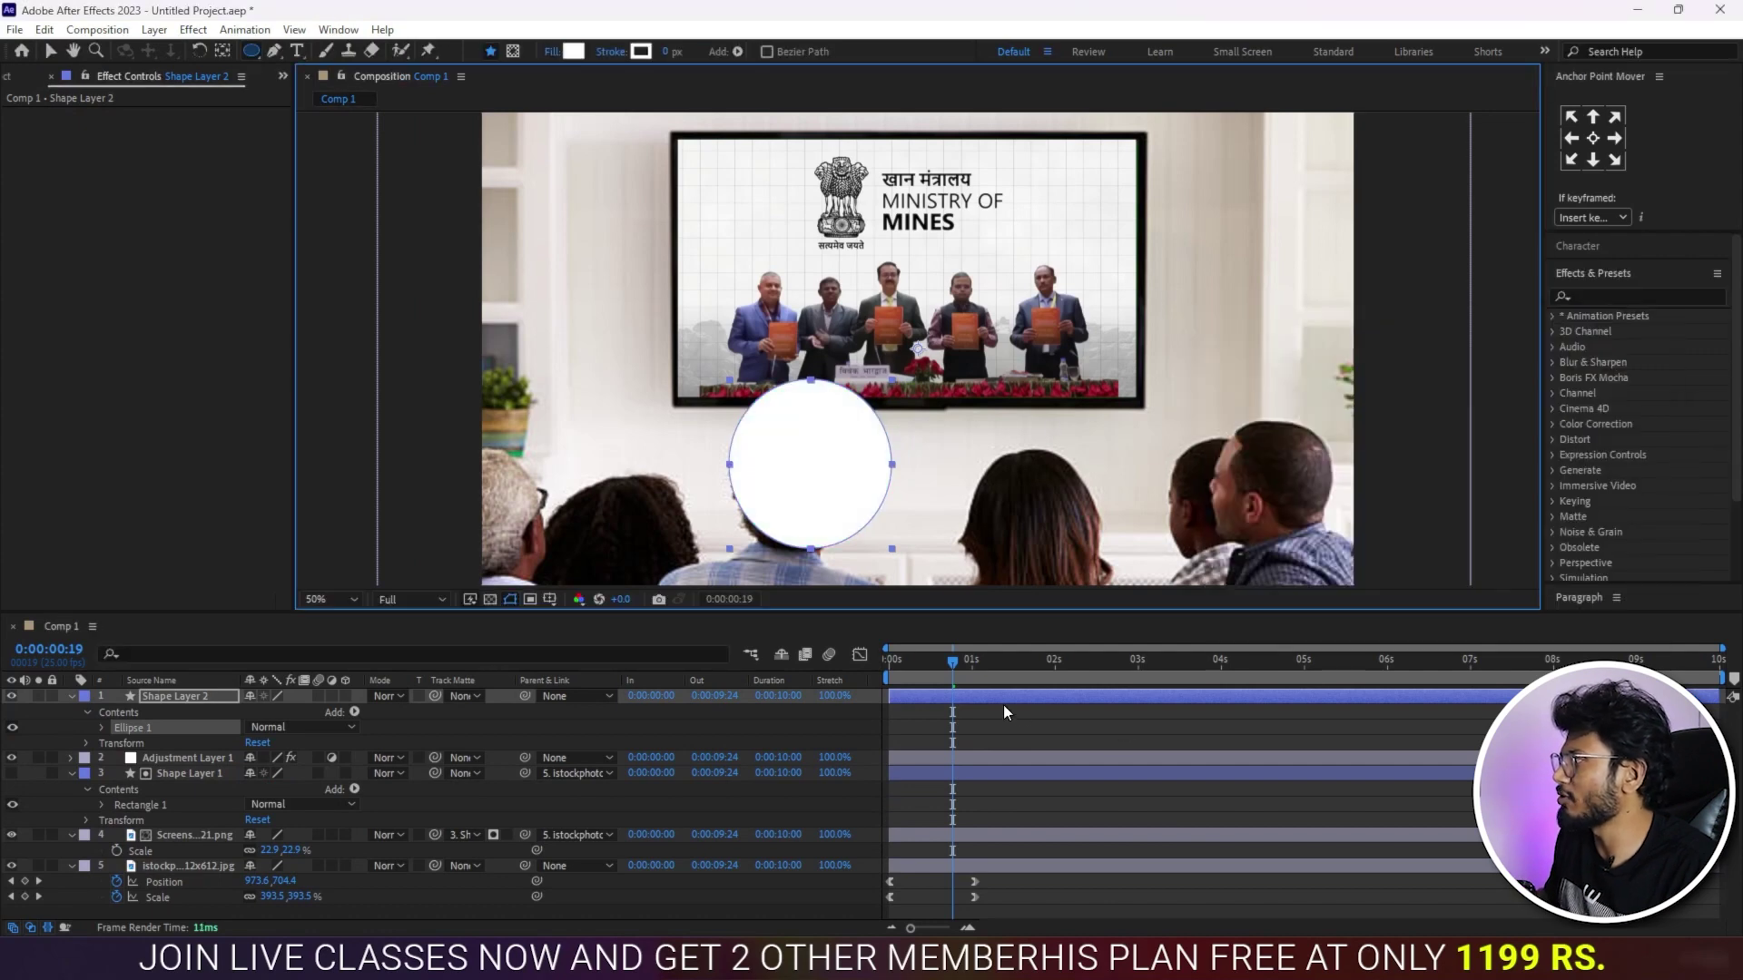
Step: Apply the Glow effect to the white ellipse with Glow Threshold 100% and Glow Radius 52, and move the ellipse slightly upward
key(ctrl+space)
text(gr)
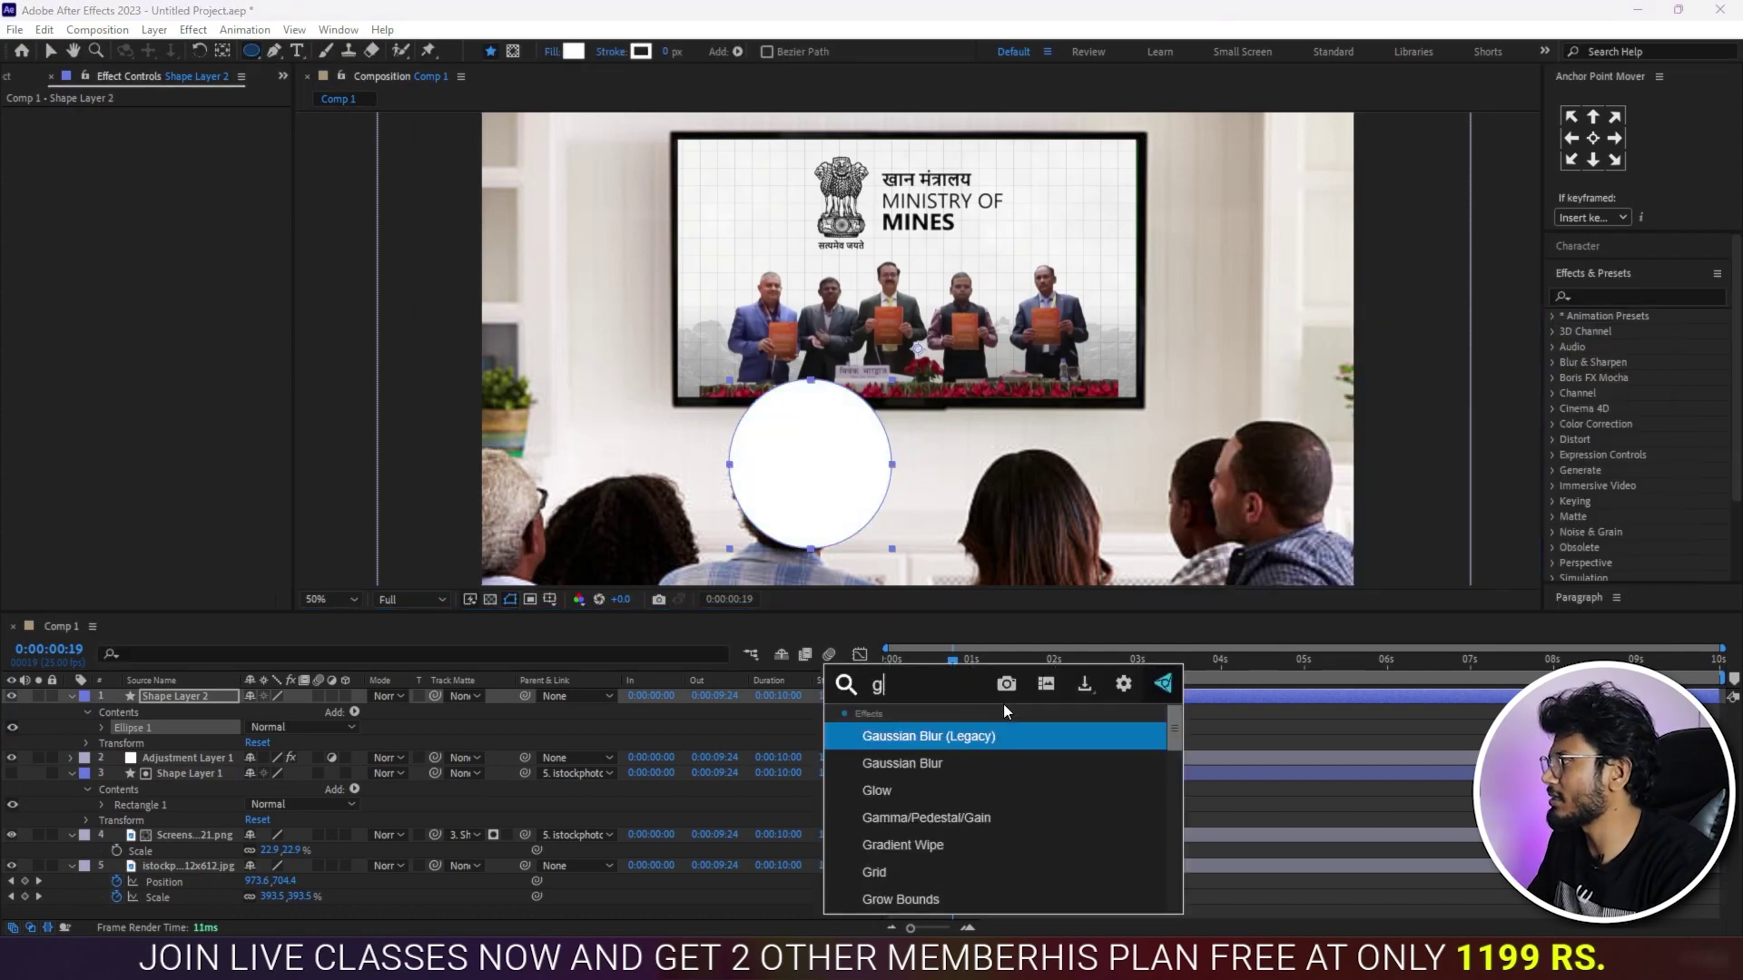
key(BackSpace)
text(lo)
key(Return)
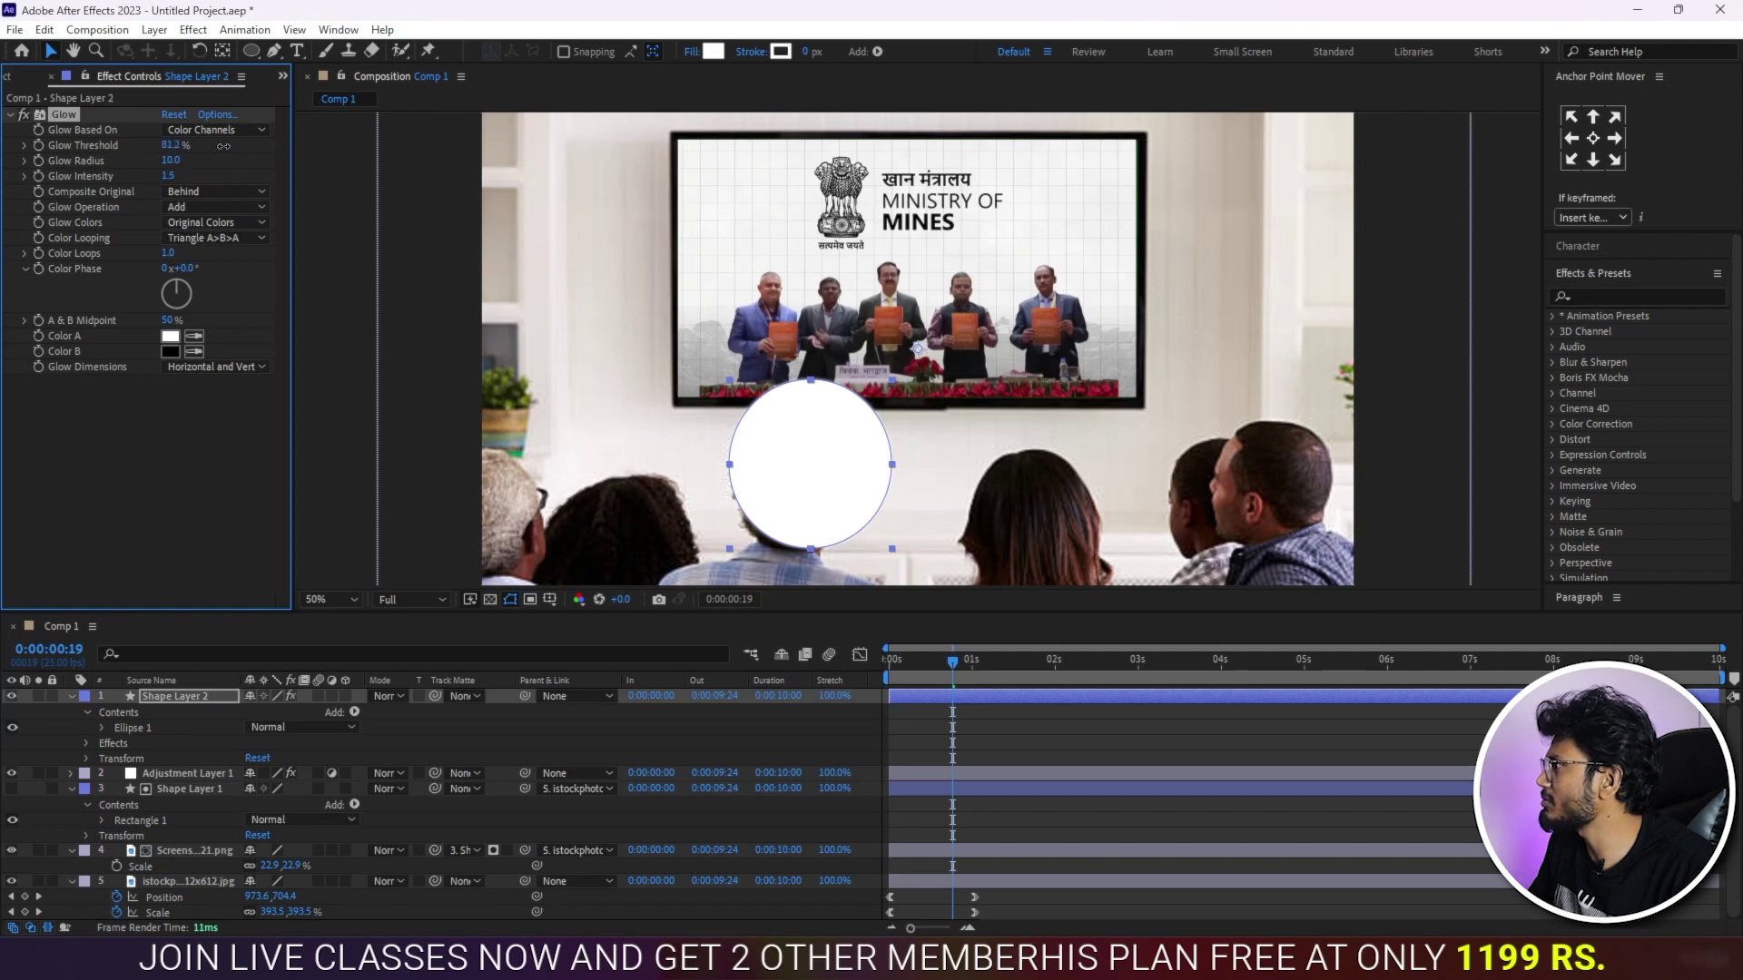
drag(171, 160, 212, 164)
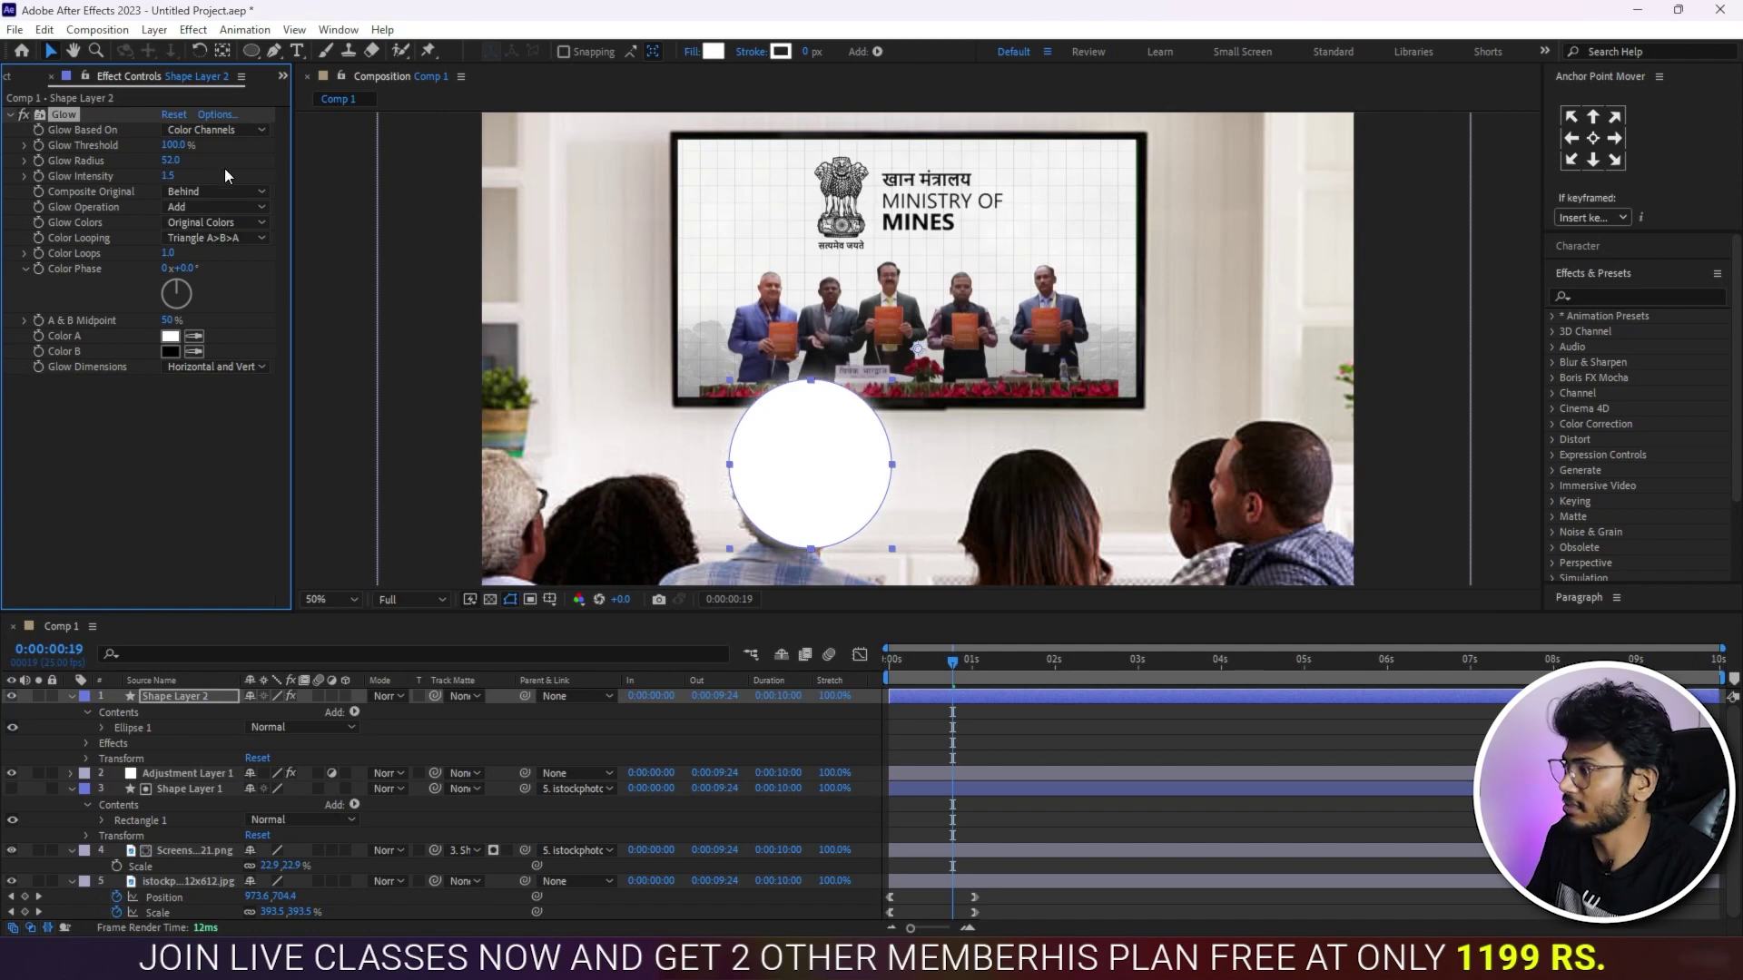
drag(833, 477, 830, 420)
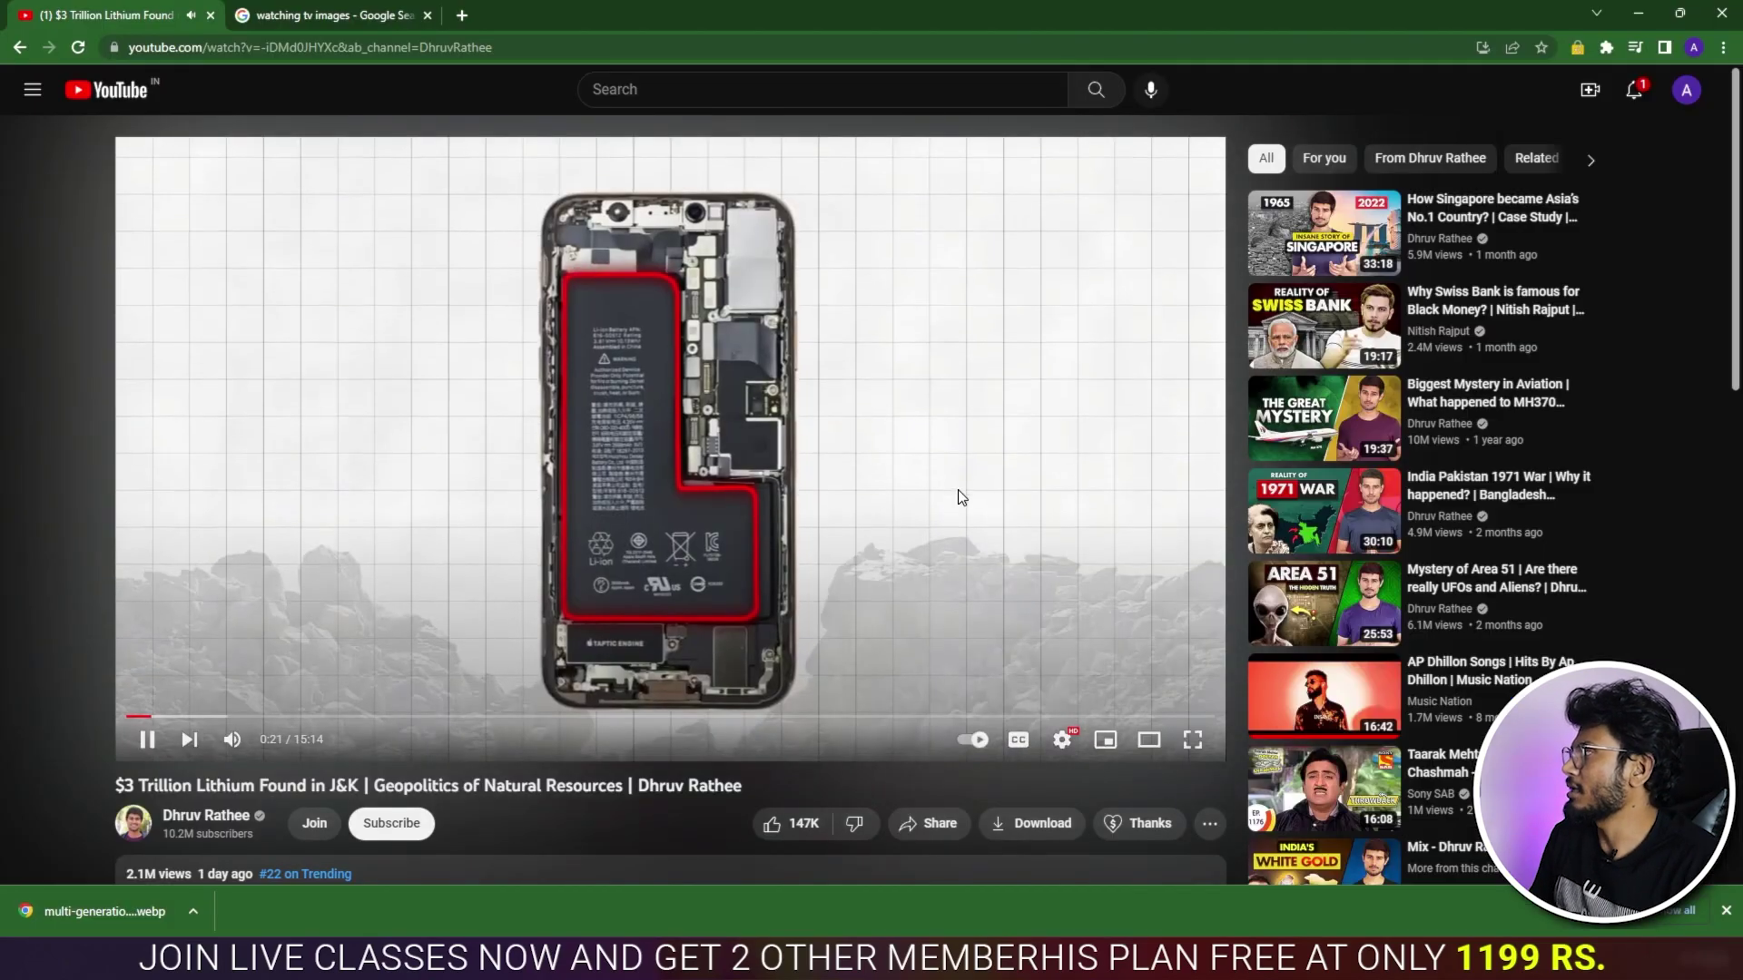
Step: Examine the phone battery, car chassis and "TOP 10 COUNTRIES WITH LARGEST RESERVES" shots in the YouTube reference video, pausing on the diamond chart
click(612, 631)
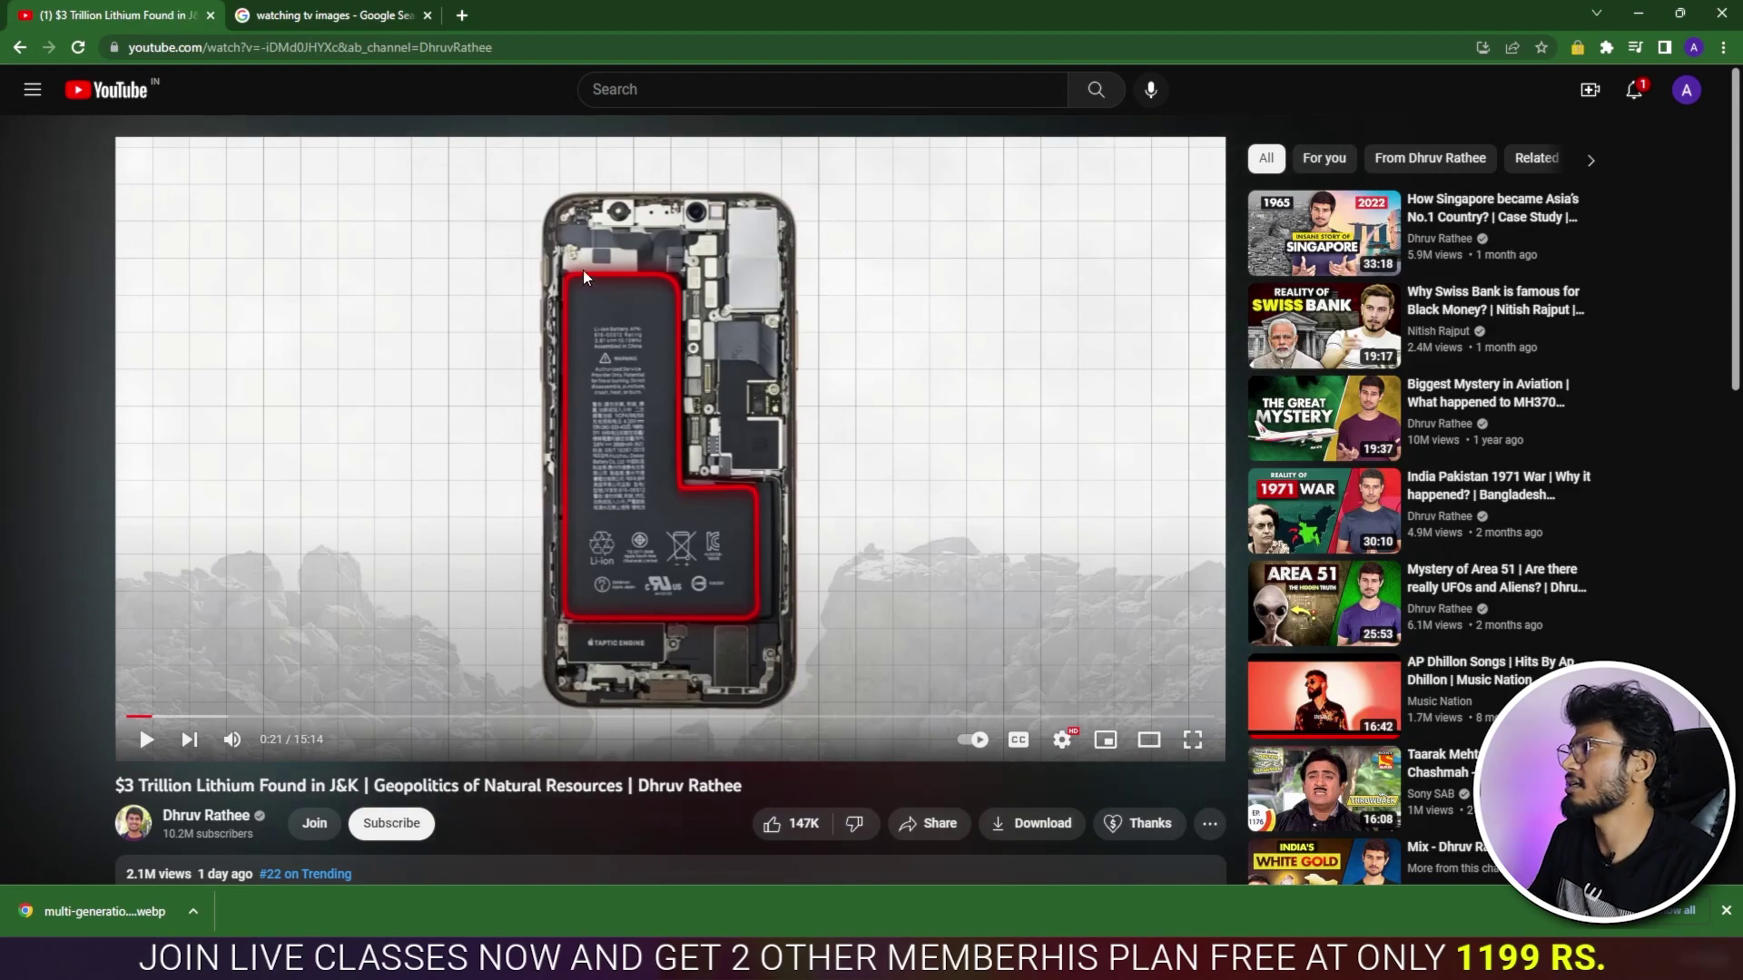
click(958, 487)
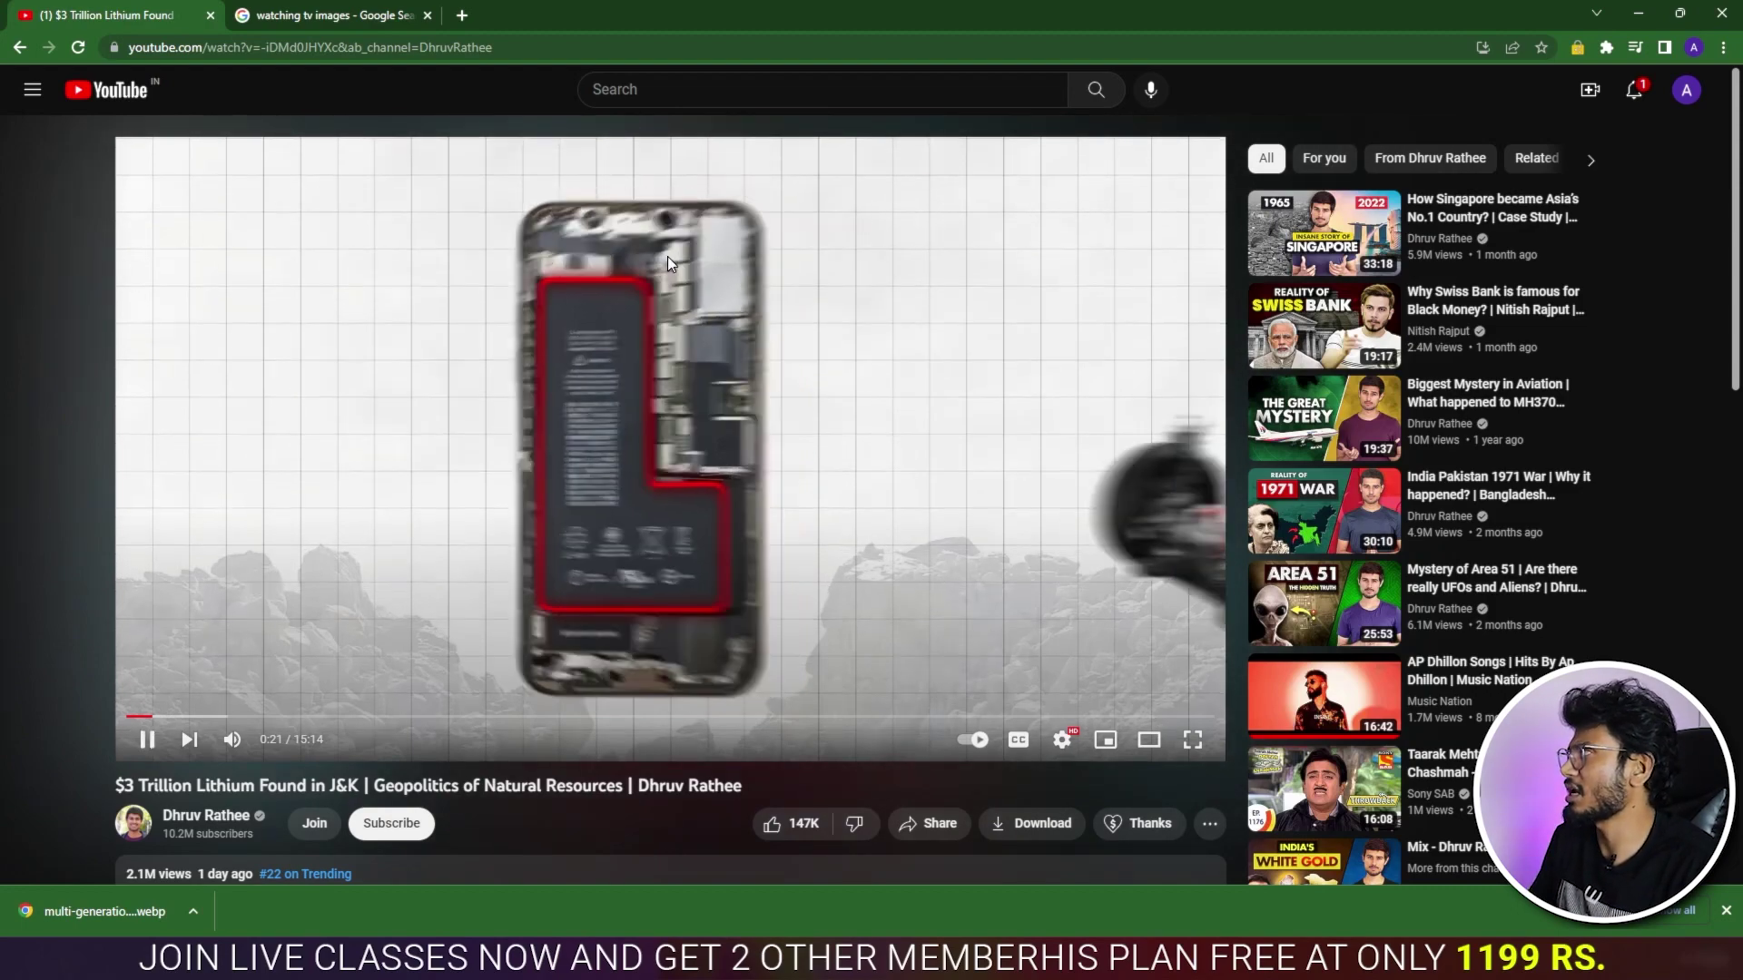
click(708, 461)
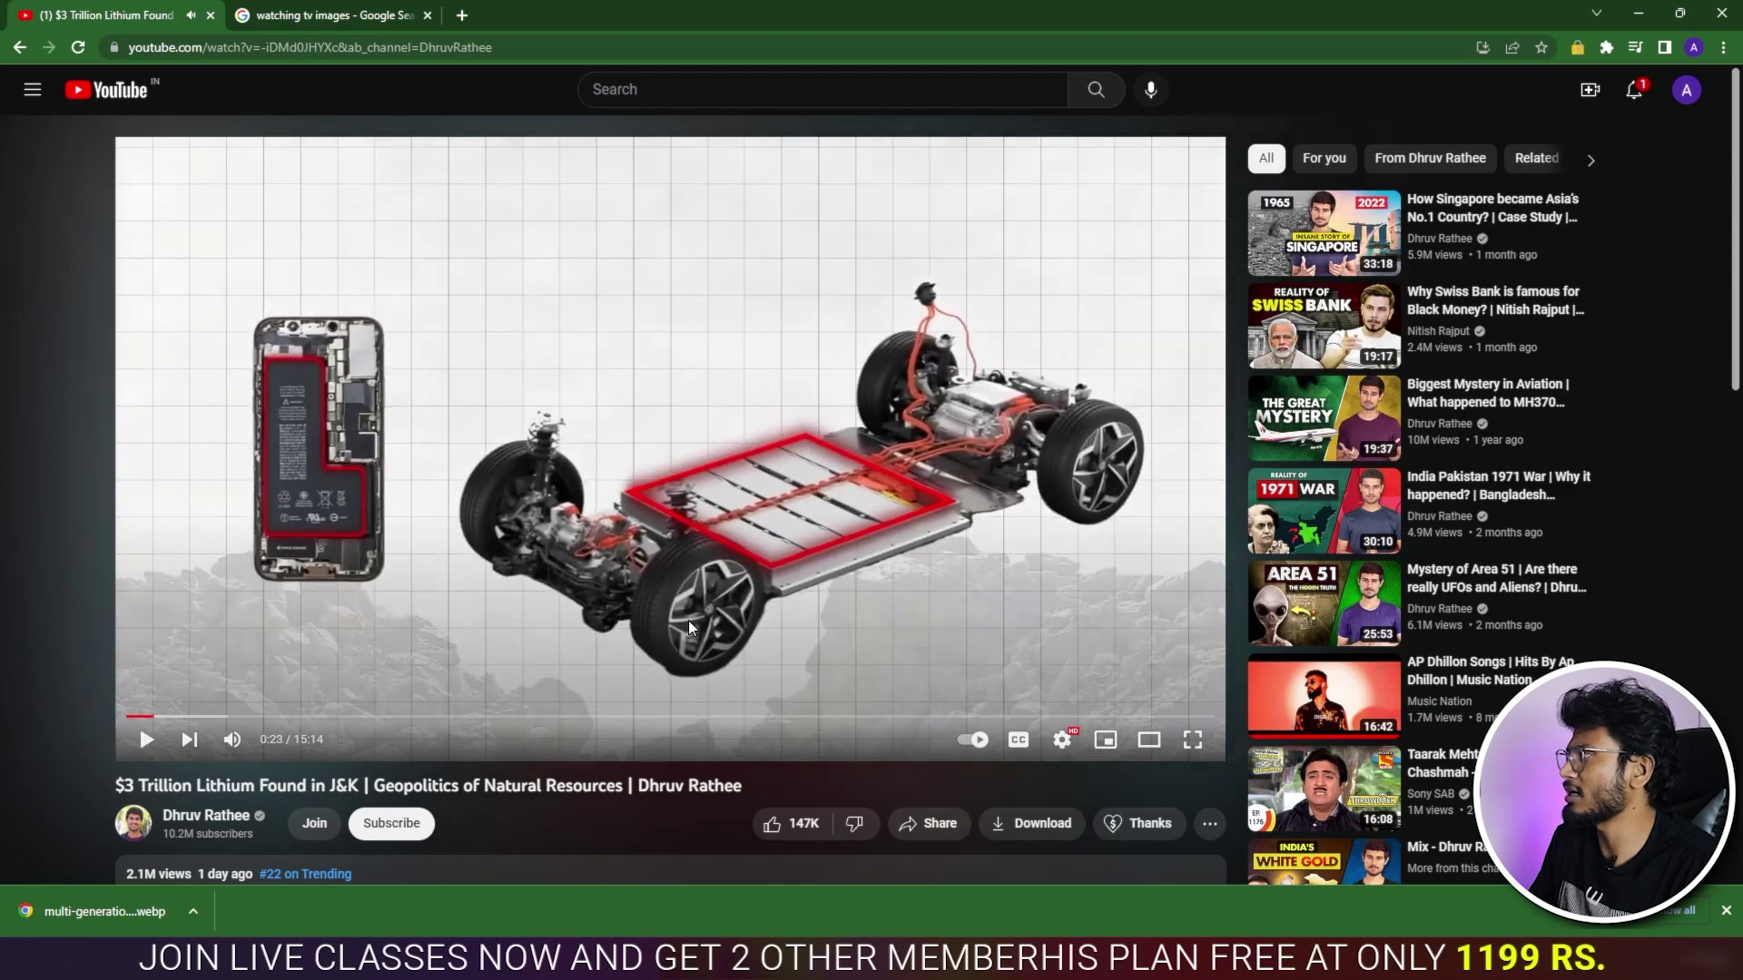
click(908, 500)
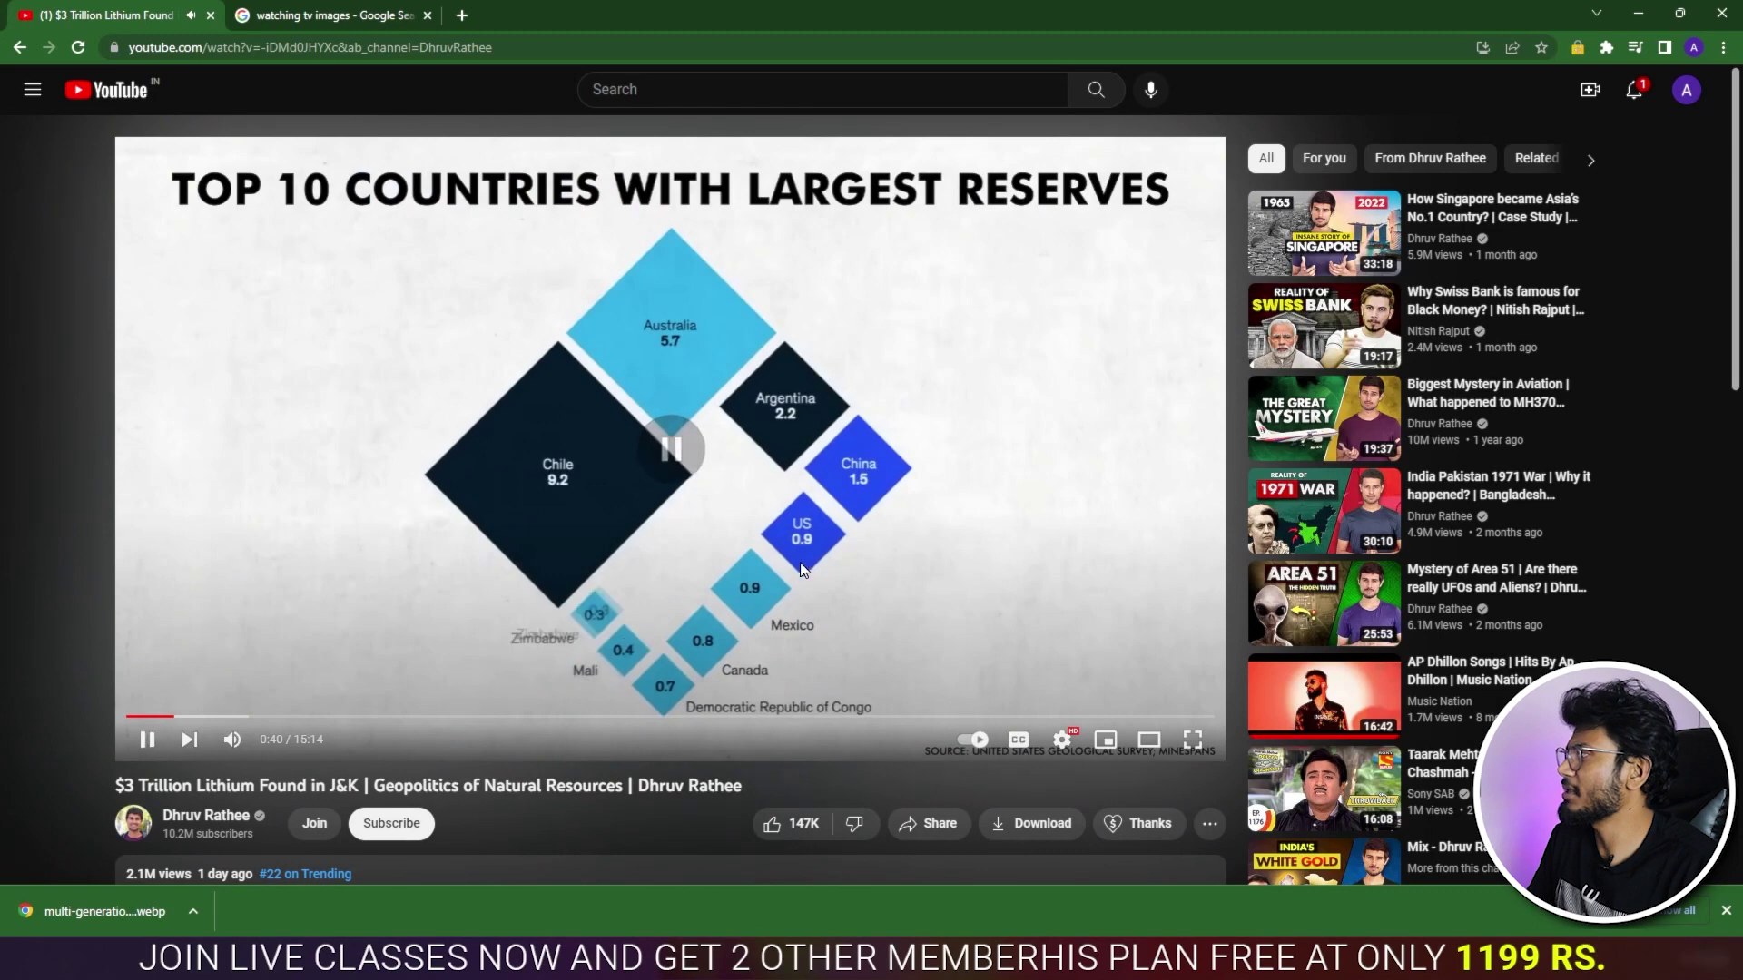
click(799, 563)
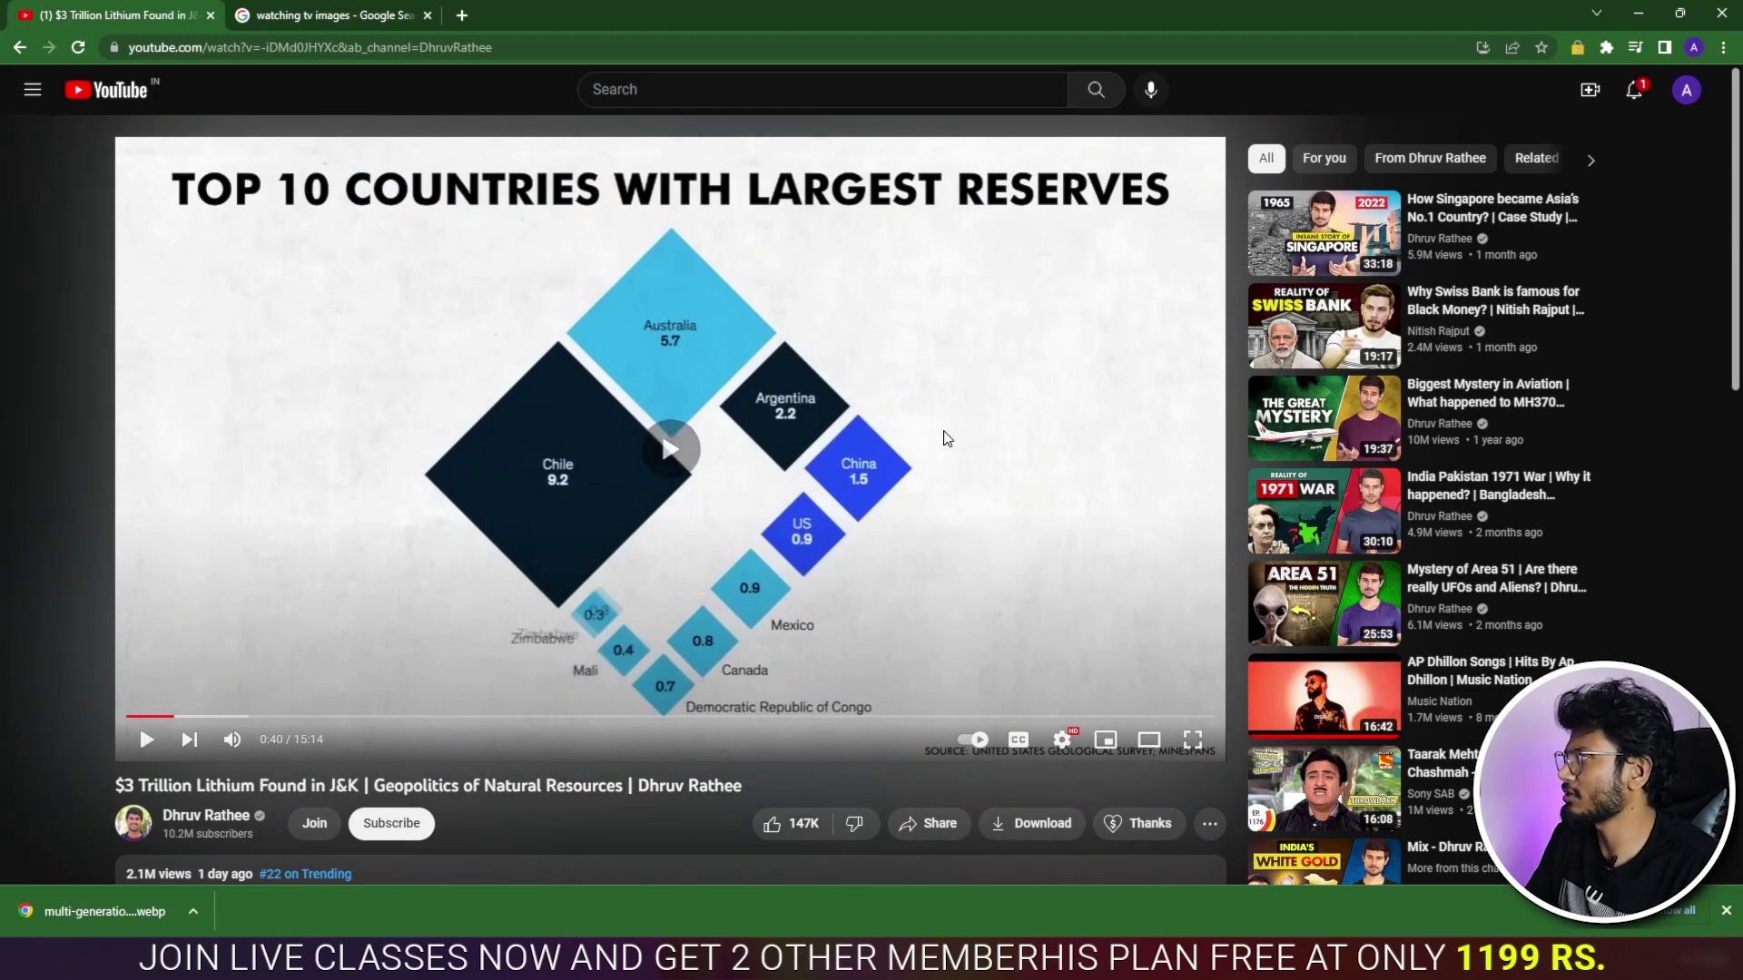
click(807, 454)
click(788, 463)
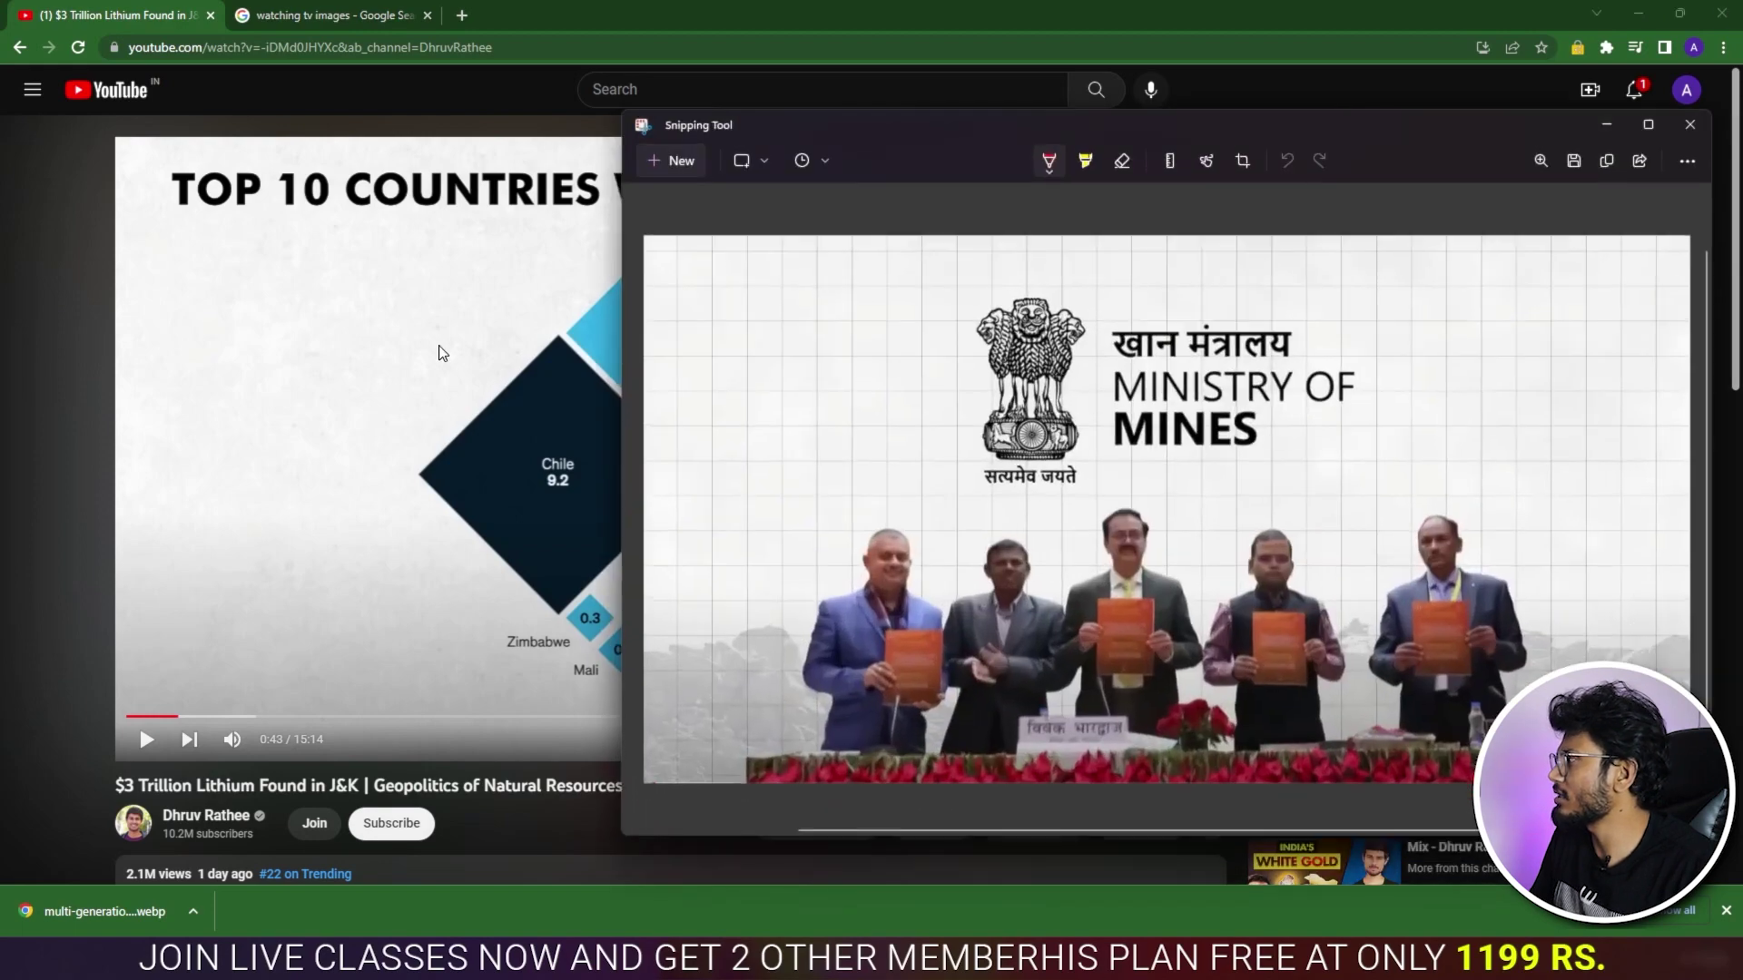
Step: Capture the diamond chart from the paused video without its title, save it as Screenshot 2023-02-24 233854.png in Downloads, and close Snipping Tool
click(662, 160)
drag(305, 219, 979, 726)
click(1574, 161)
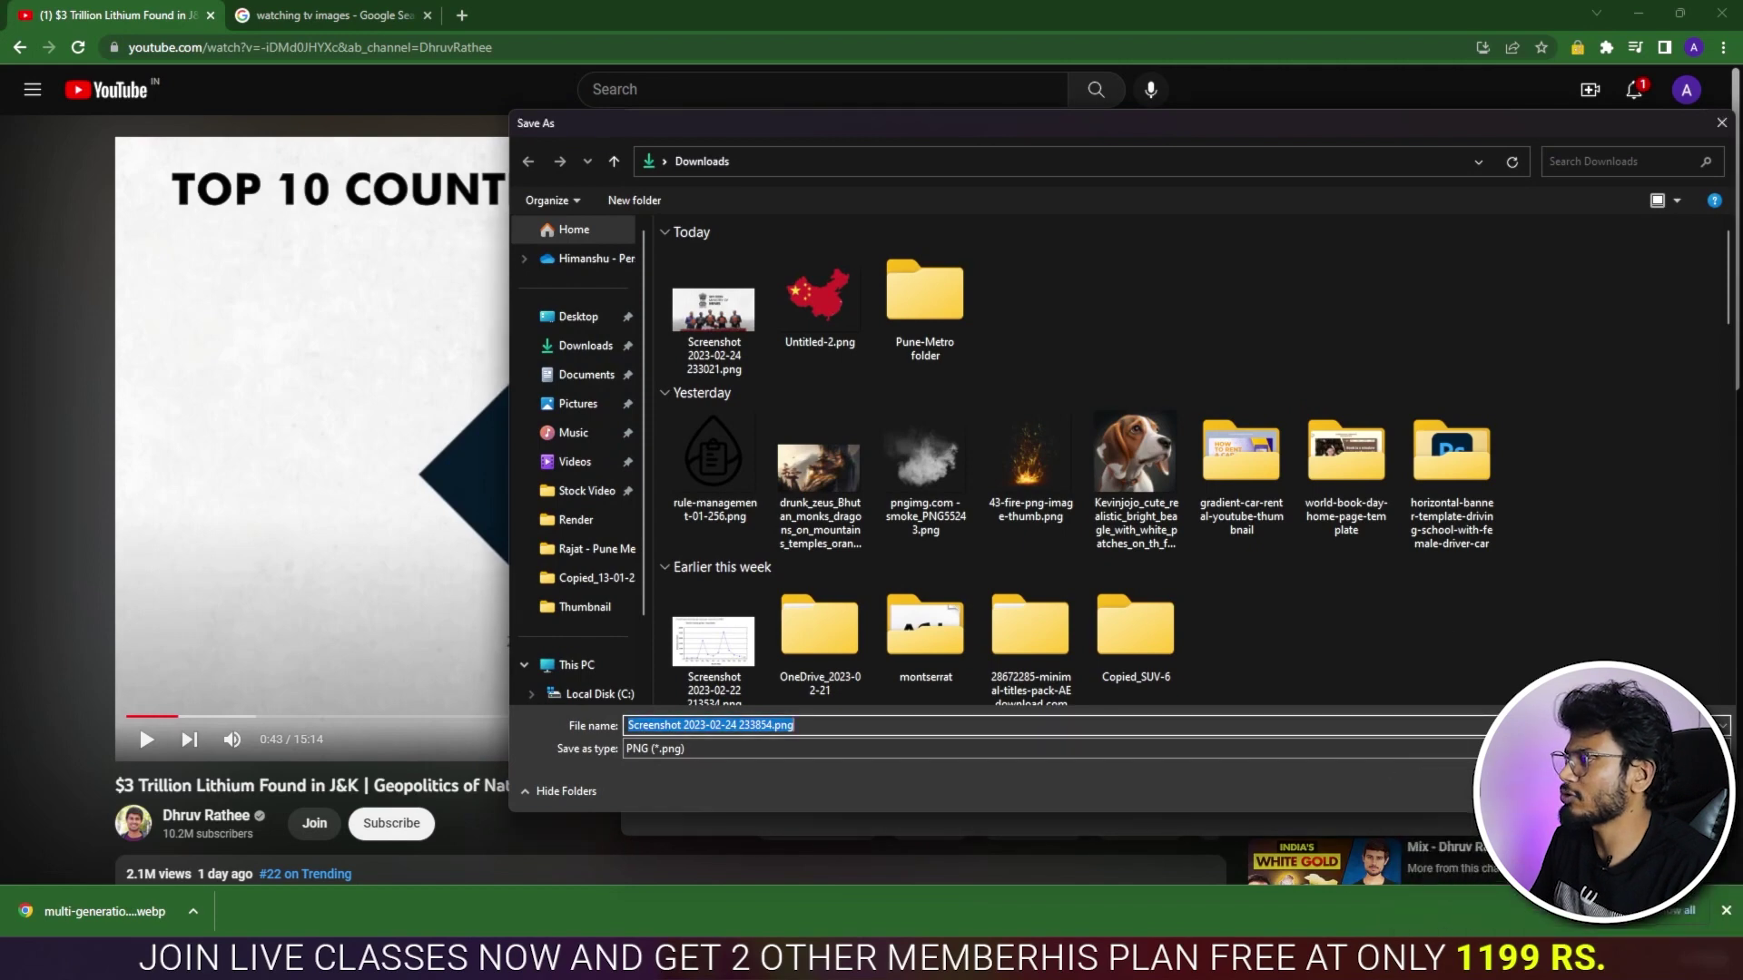
key(Return)
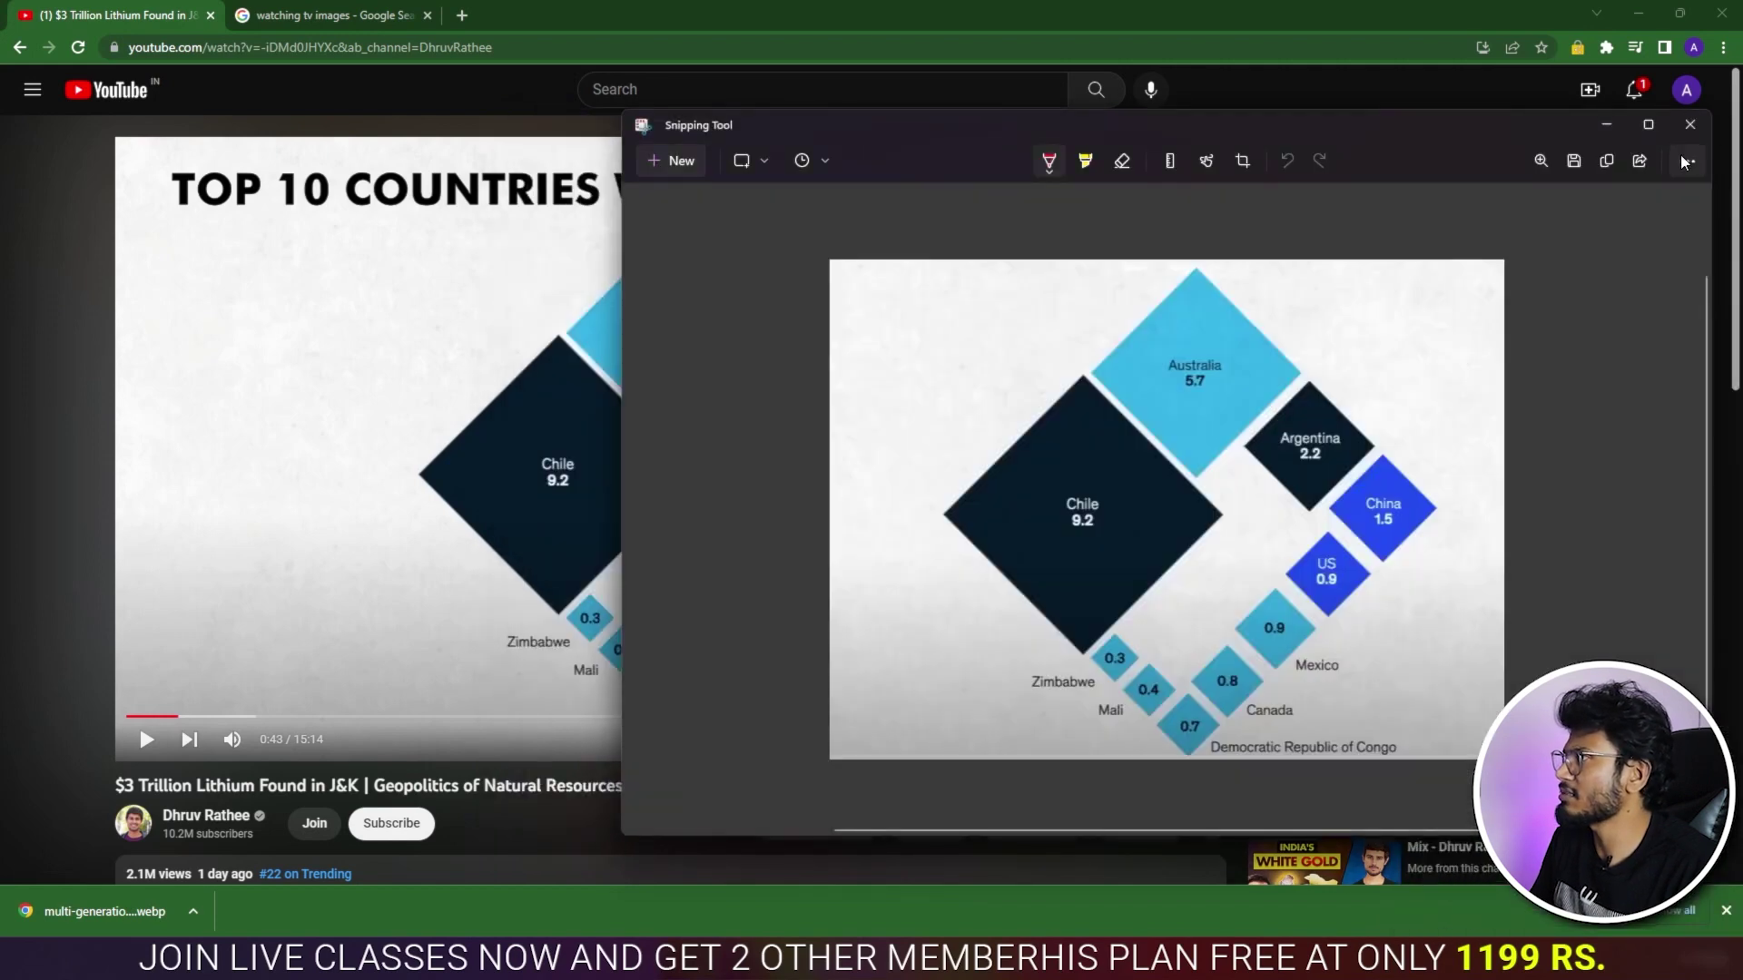
click(1686, 132)
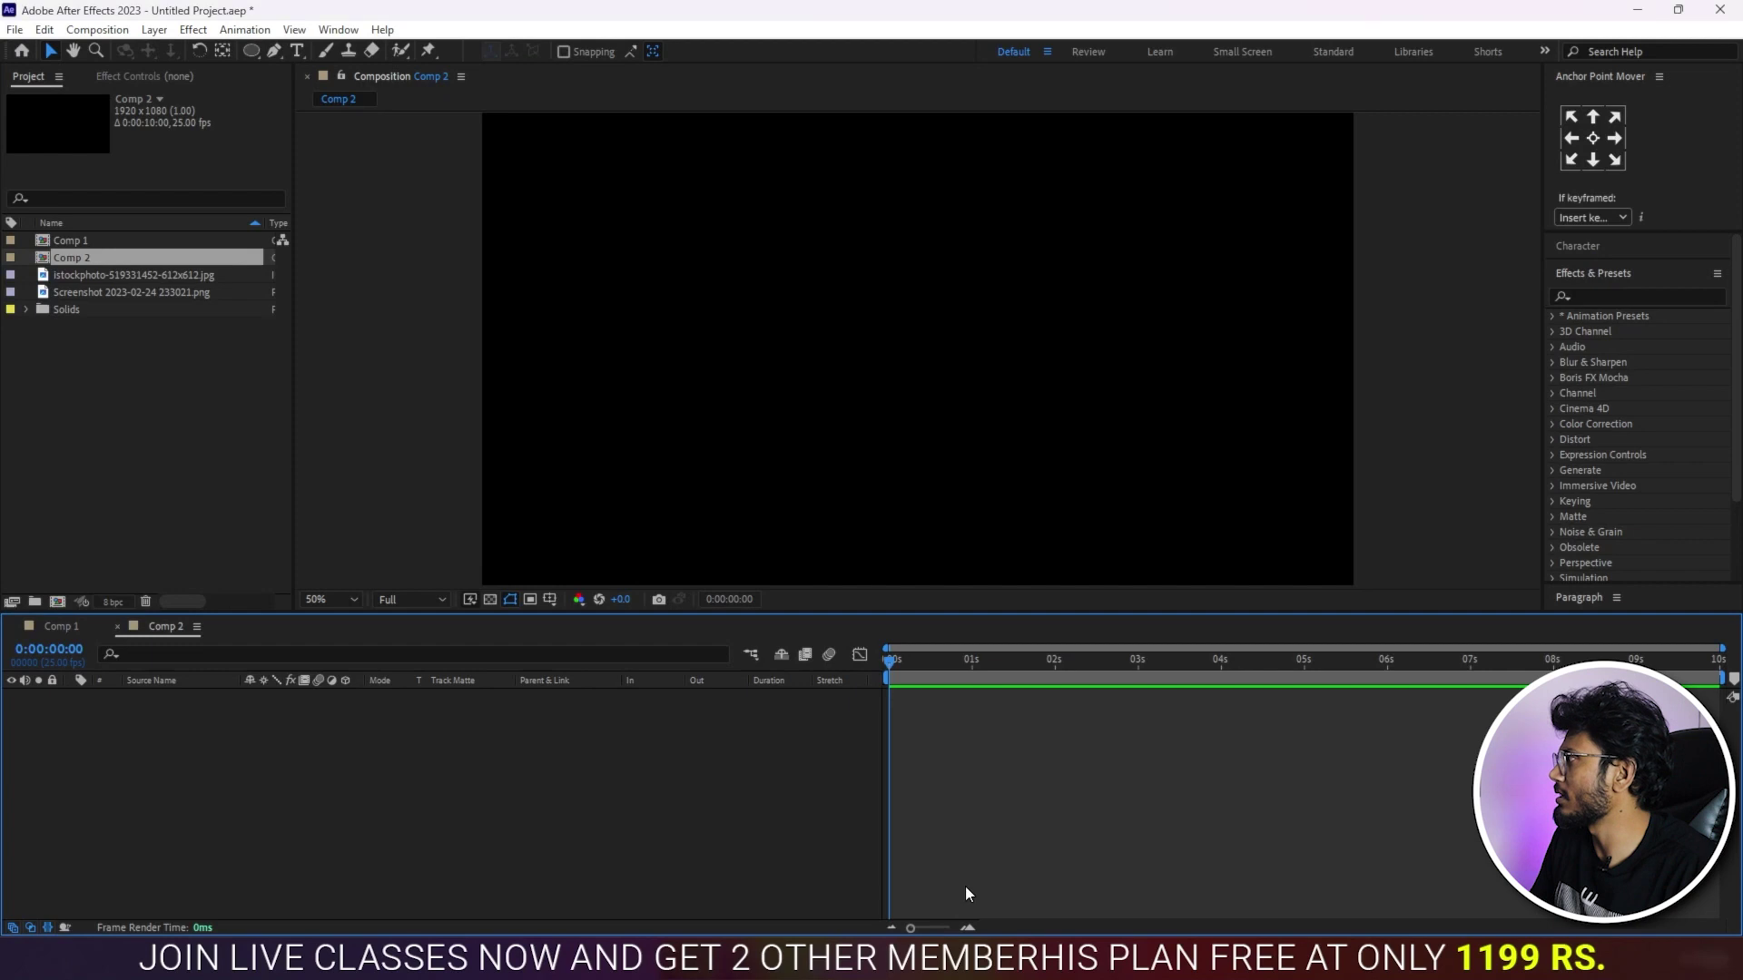
Step: Add Screenshot 2023-02-24 233854.png to Comp 2 in After Effects and set its scale to 184%
drag(135, 310, 794, 585)
click(171, 697)
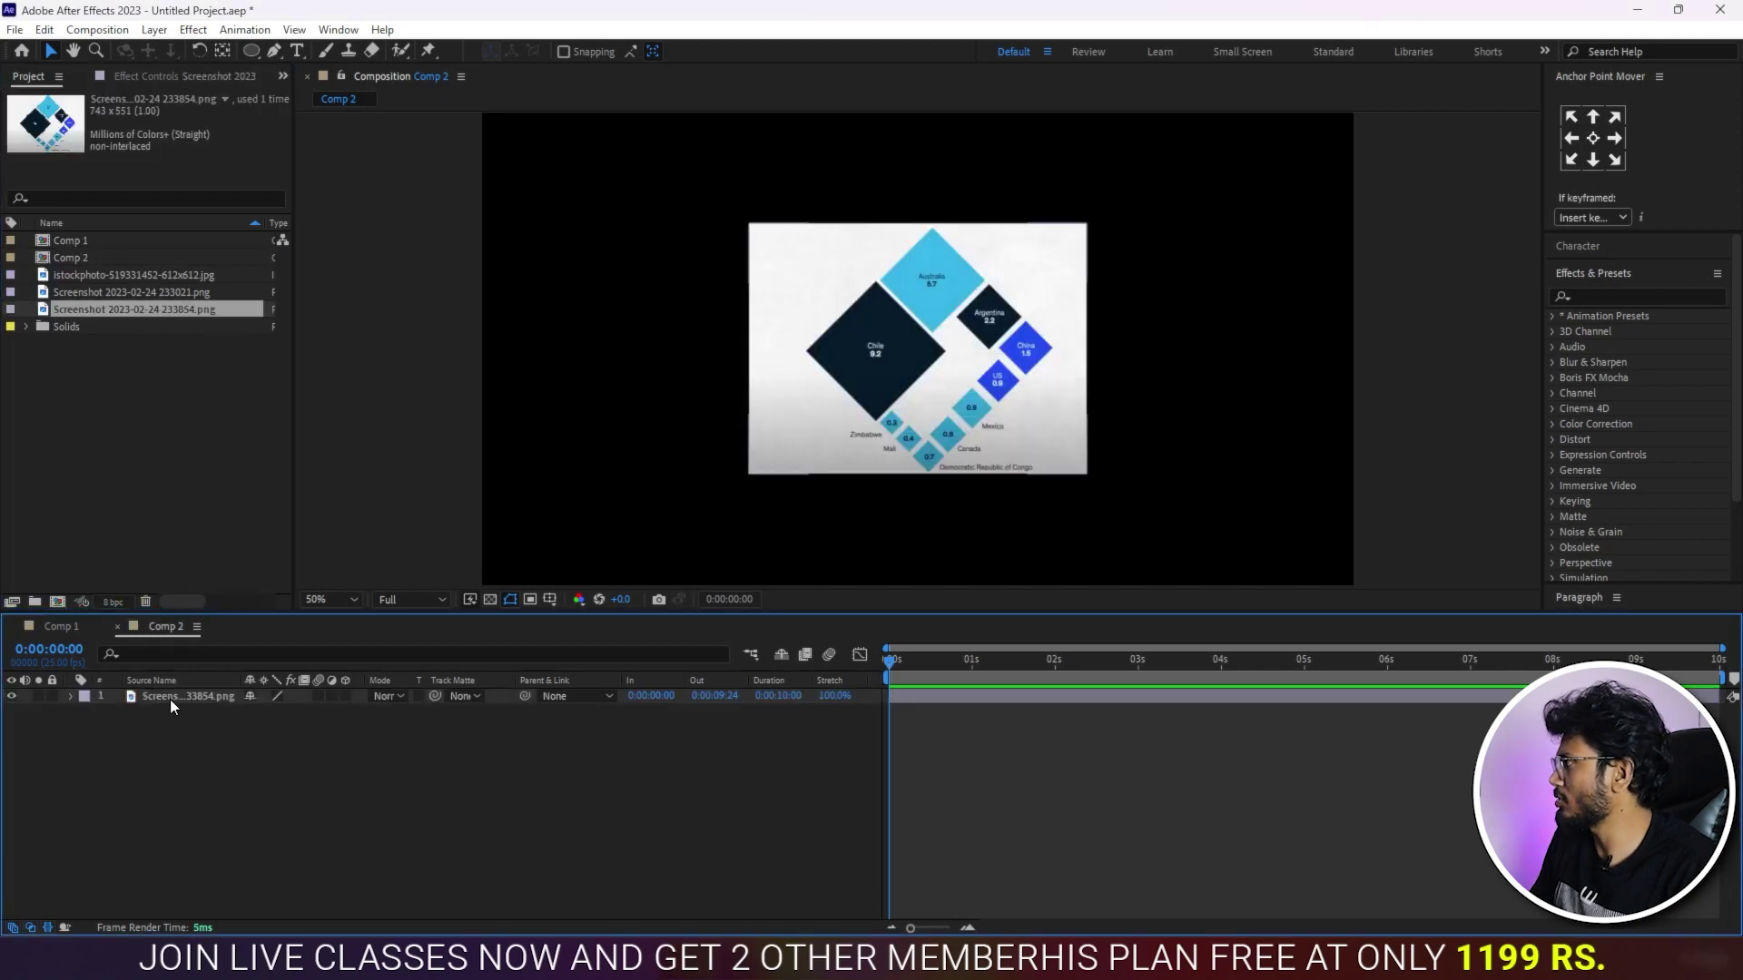
key(s)
drag(272, 719, 388, 823)
click(388, 817)
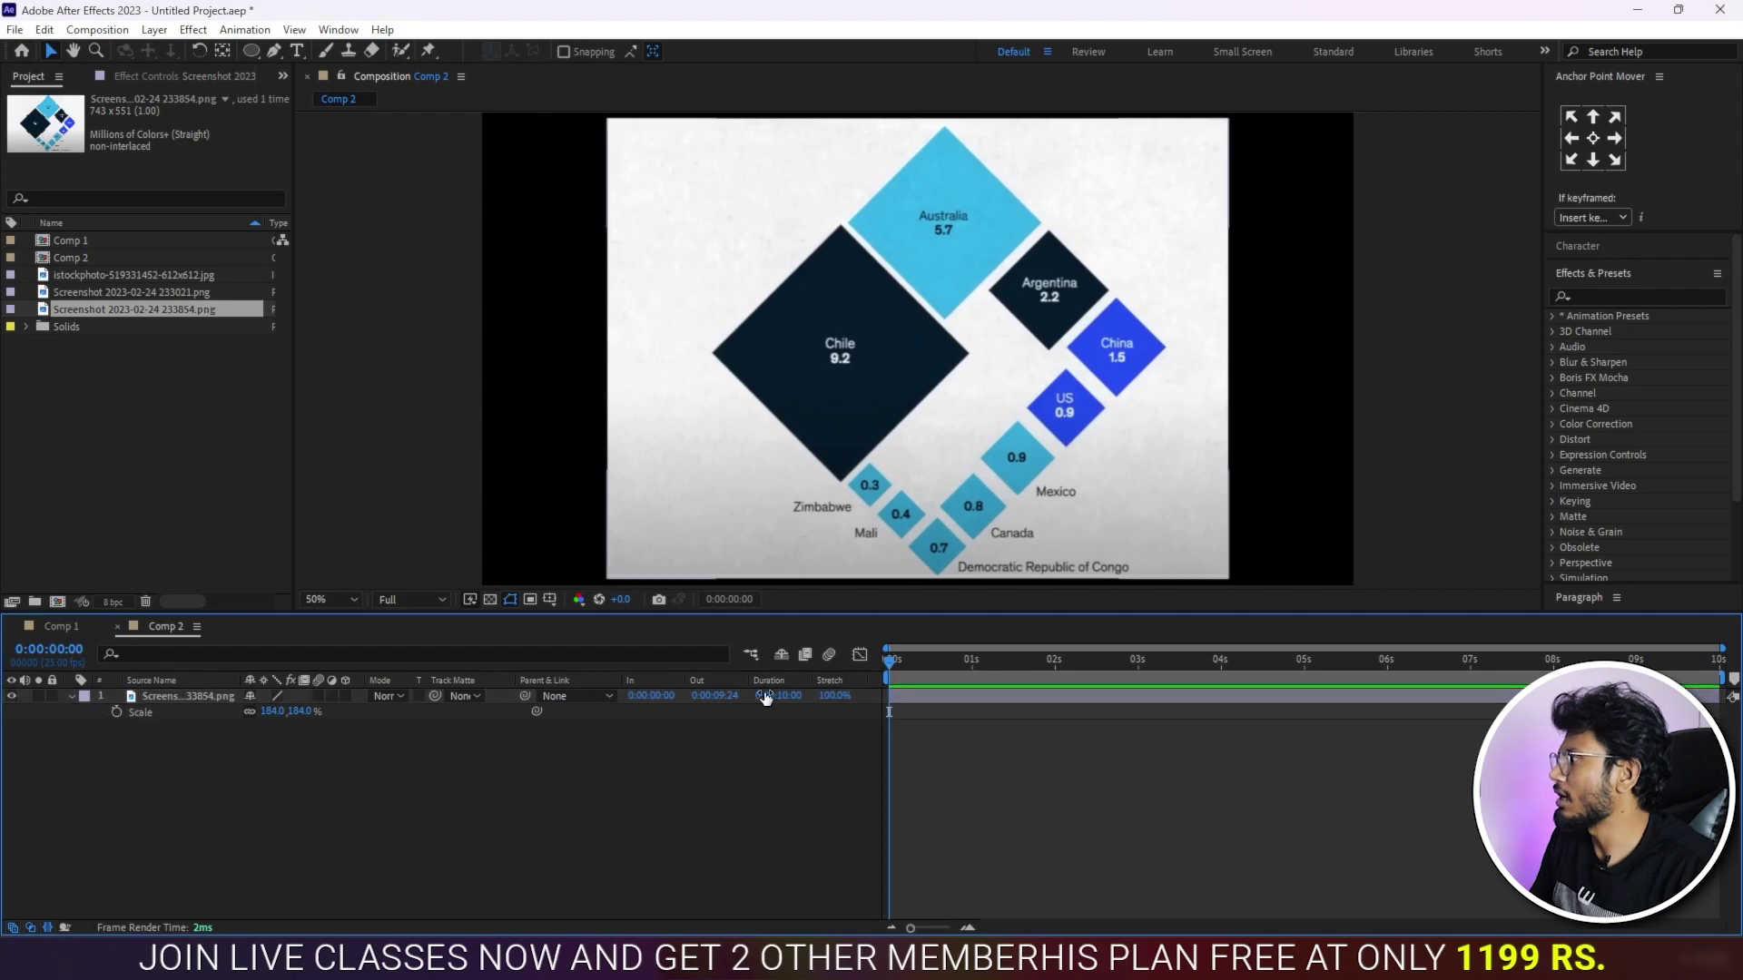